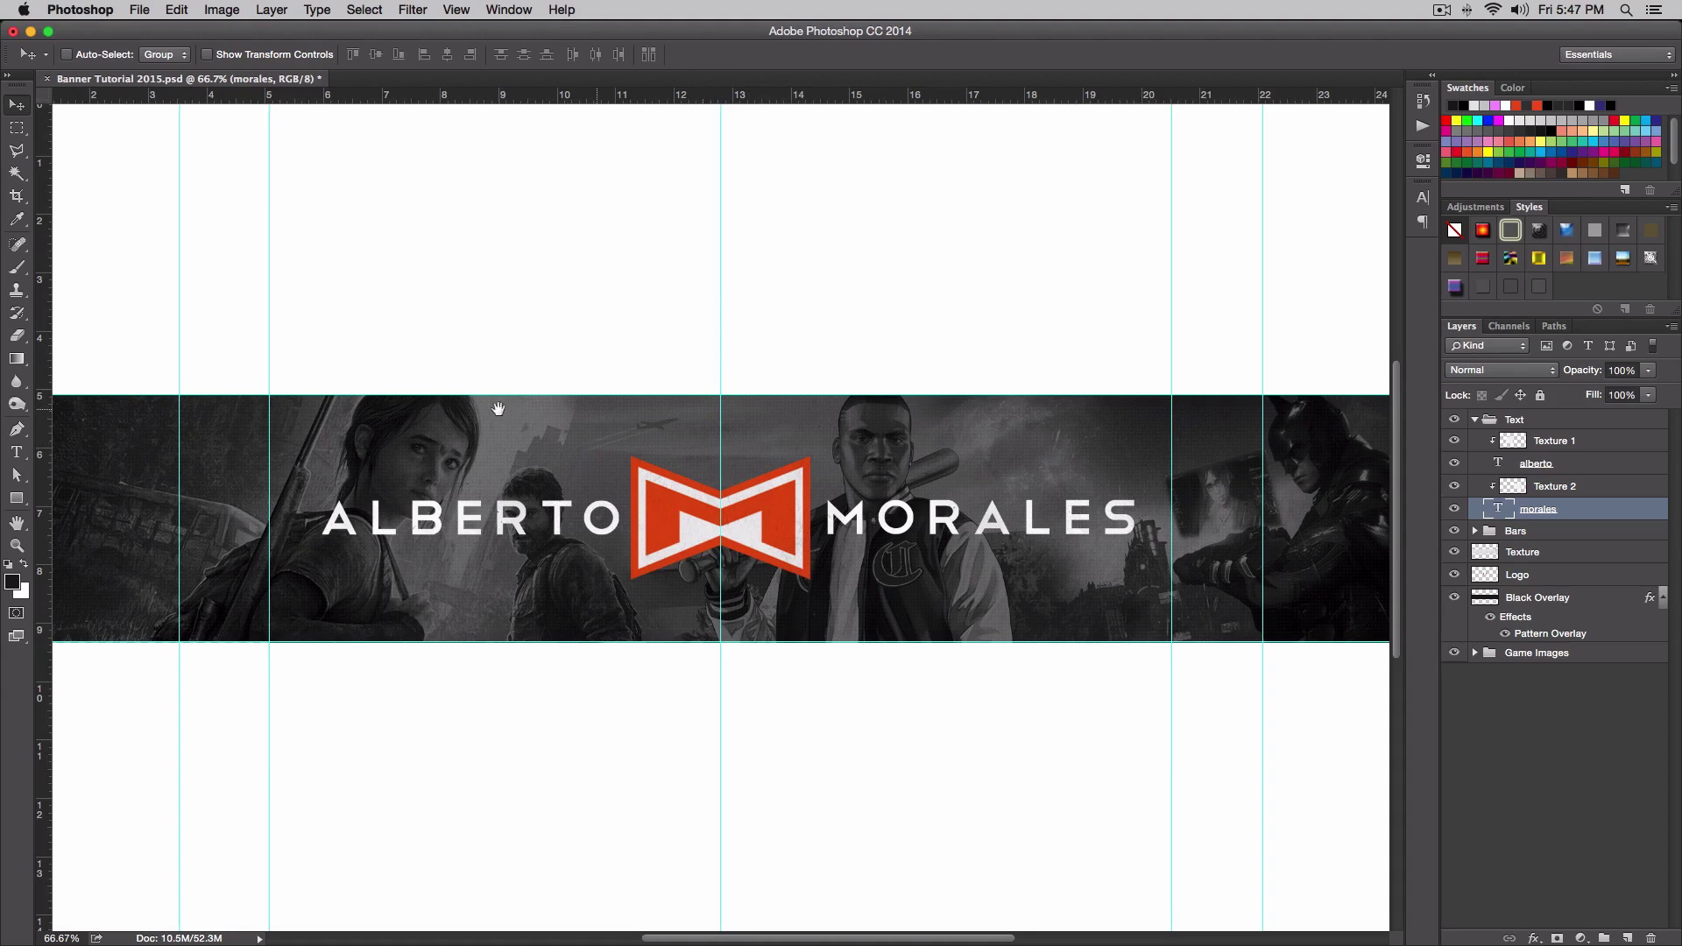
With the Polygonal Lasso, outline a stepped thin strip along the top edge, from the left end to the centre guide.
drag(497, 409, 704, 437)
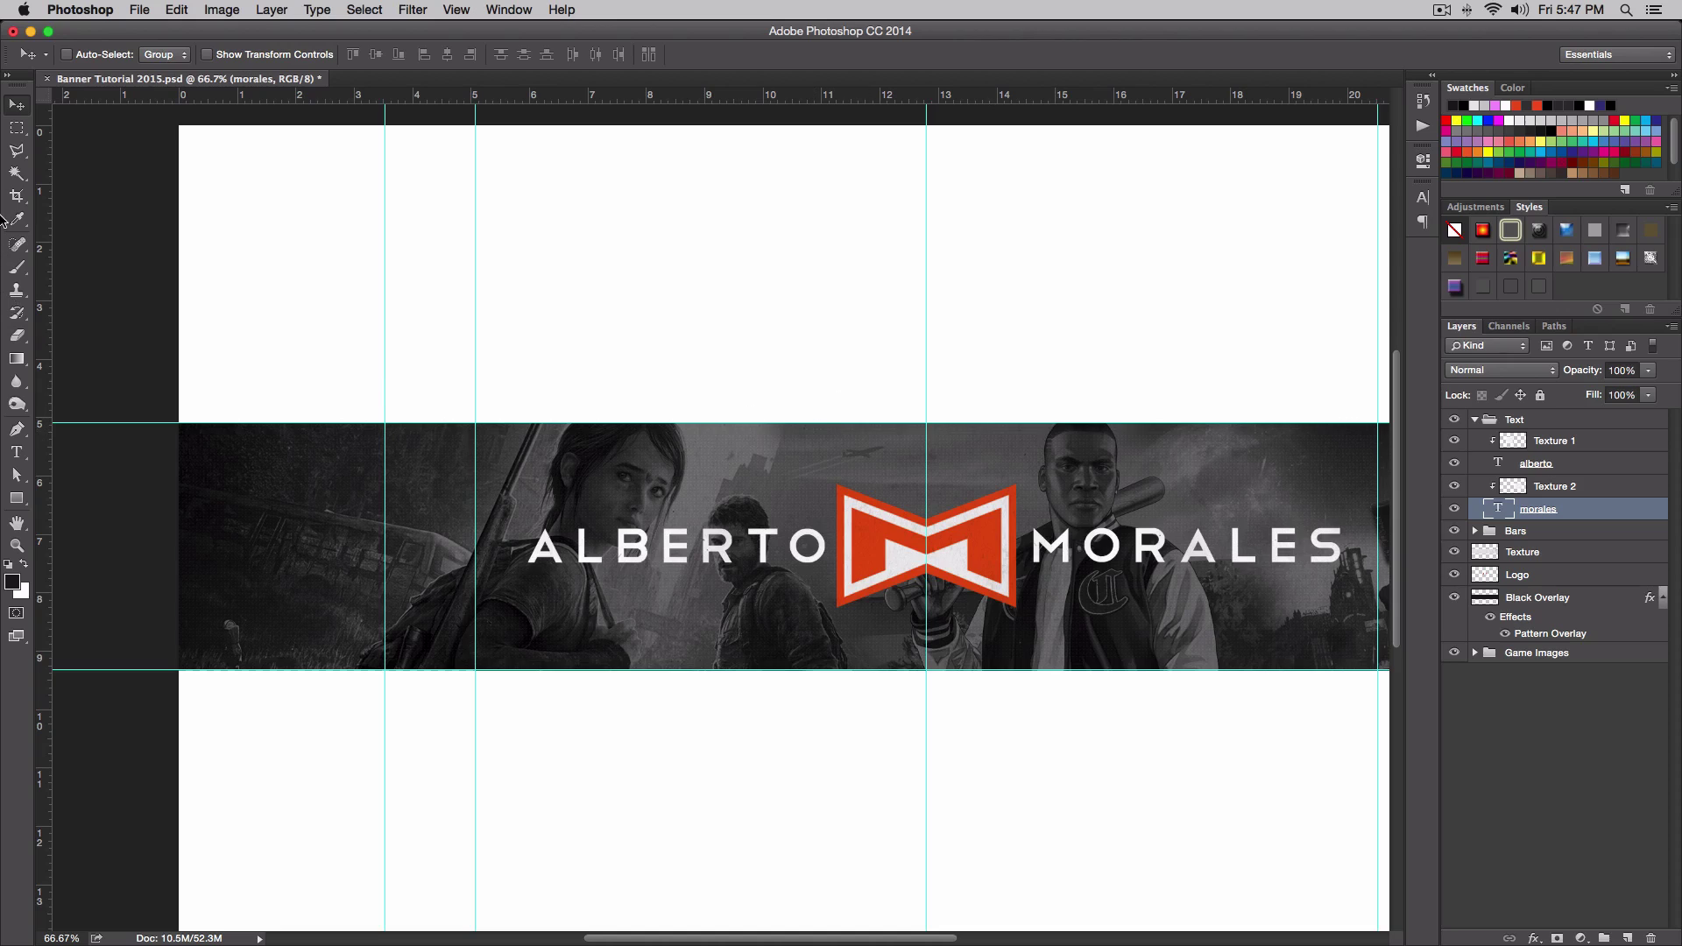
click(17, 150)
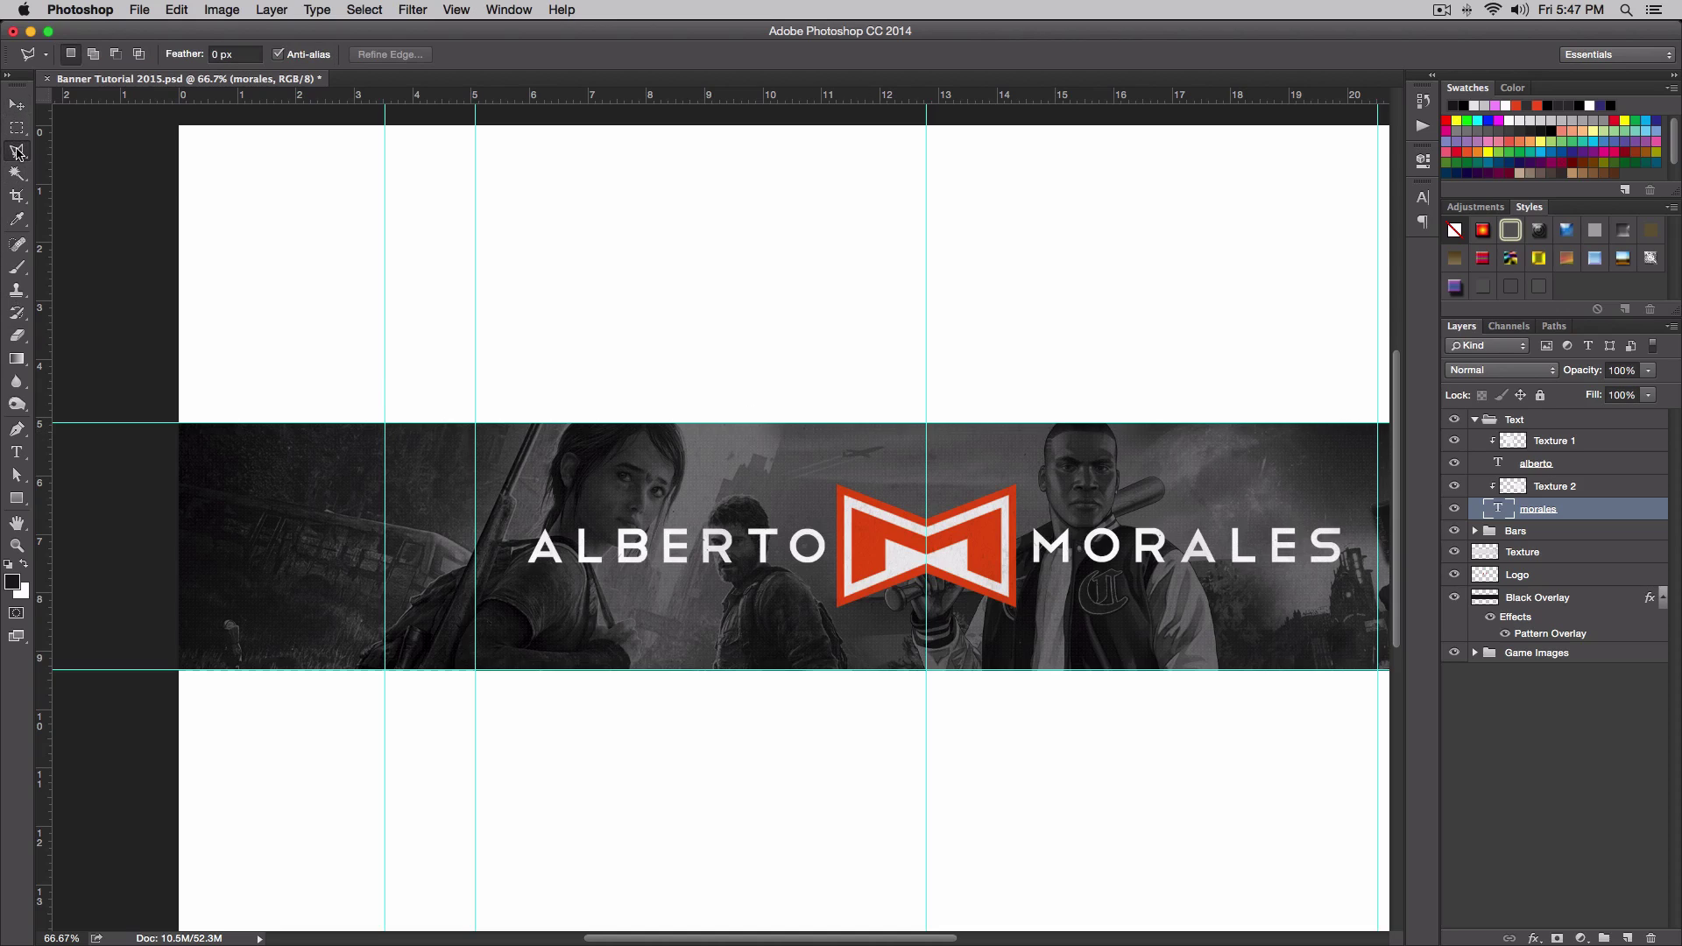
click(17, 150)
click(97, 162)
click(160, 438)
click(176, 424)
click(810, 454)
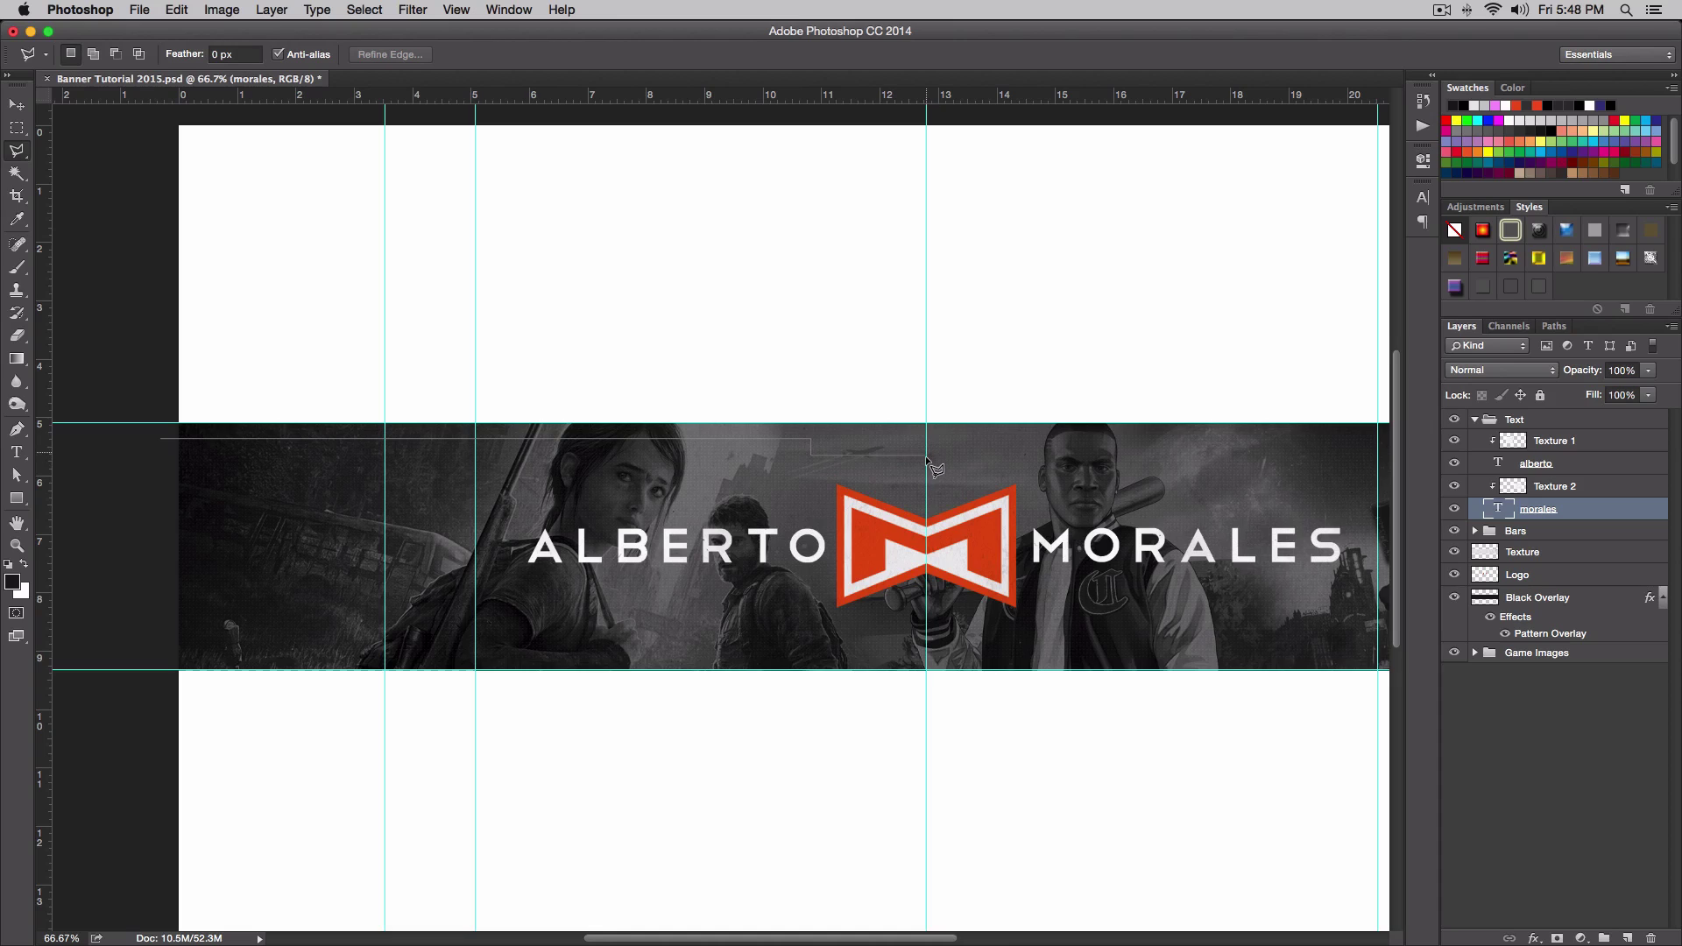
click(926, 456)
click(927, 424)
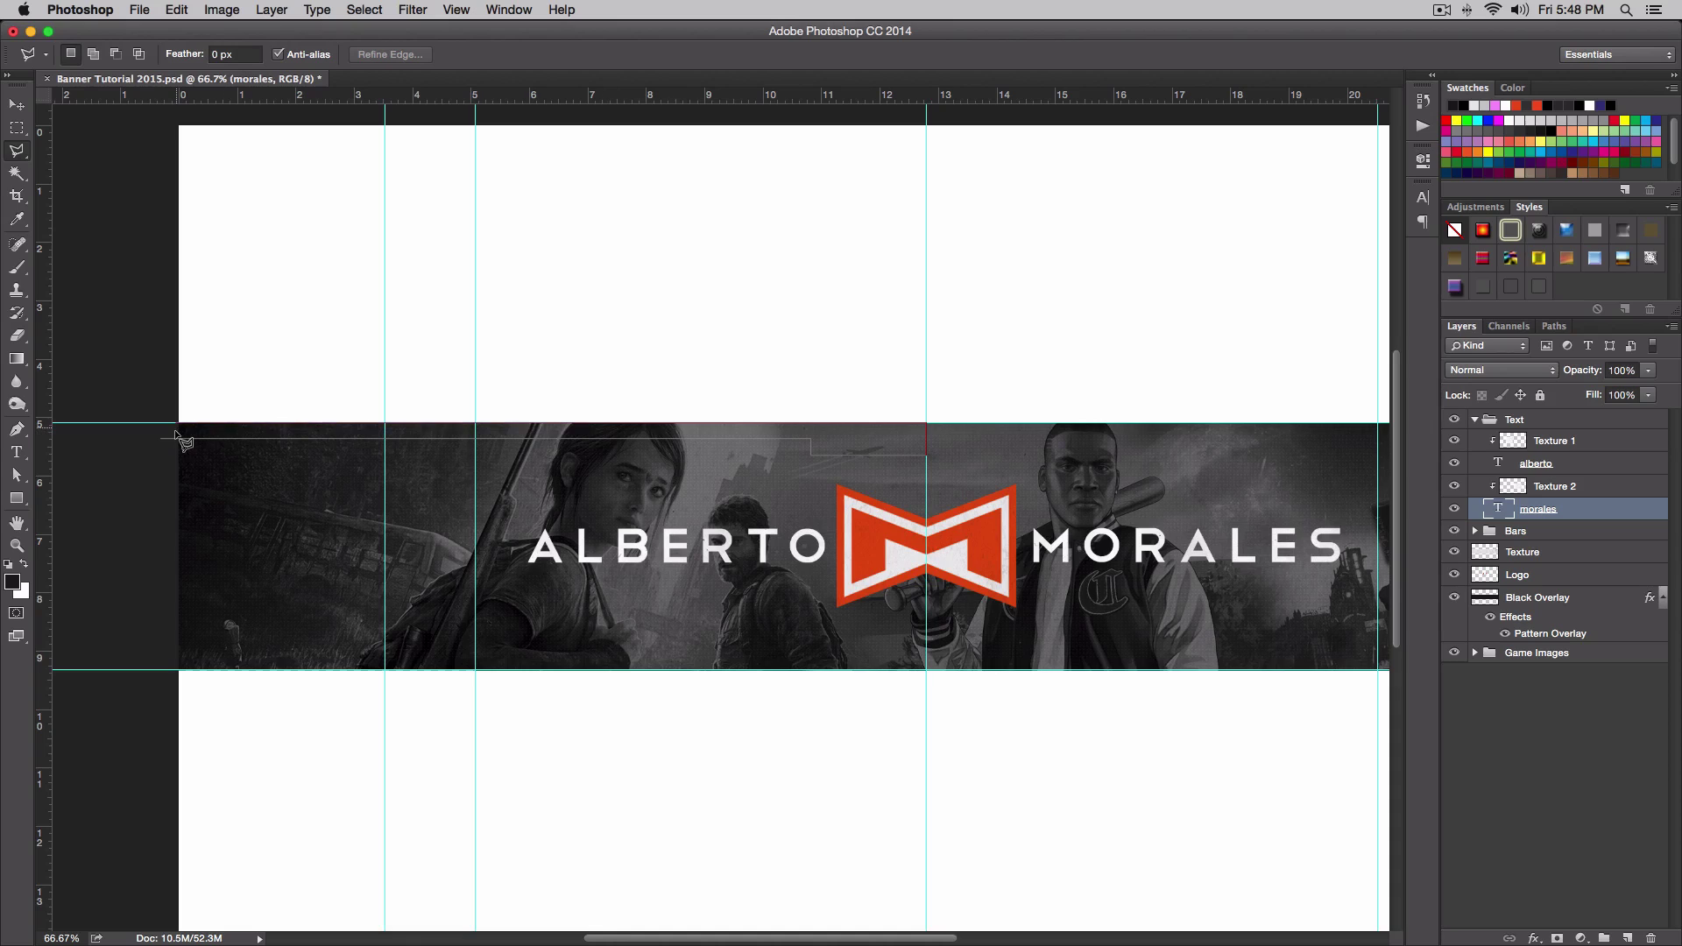
click(152, 423)
click(163, 439)
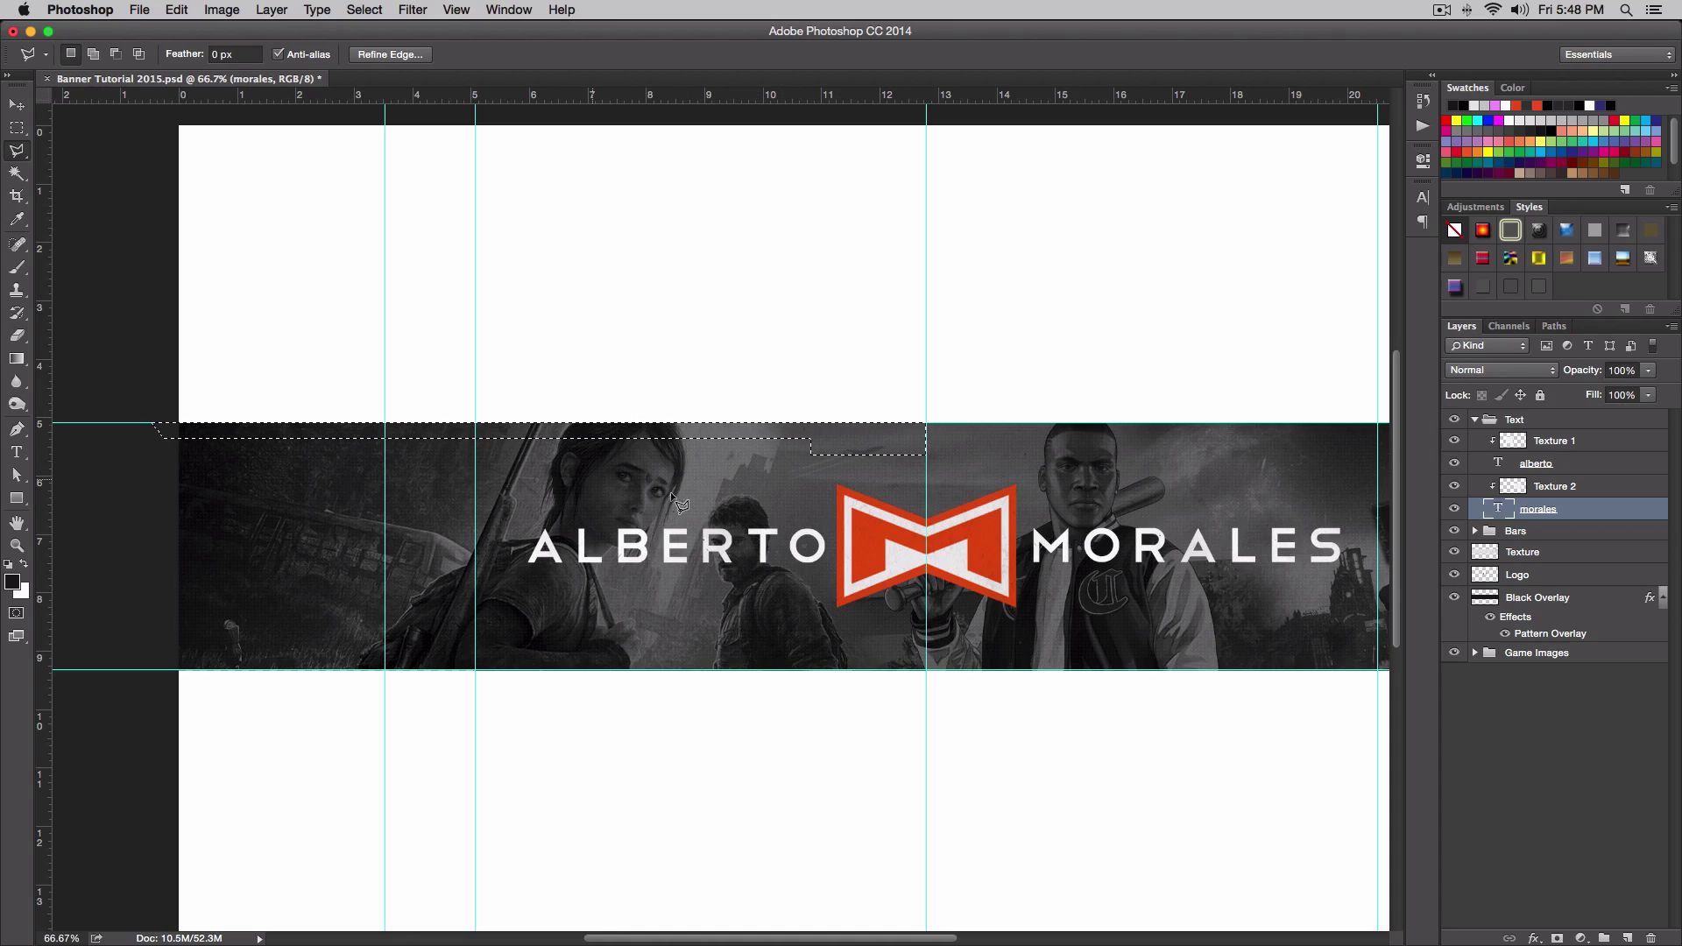
Set the foreground colour to #1c1c1c by sampling a dark grey near the jacket.
scroll(907, 431, right, 2)
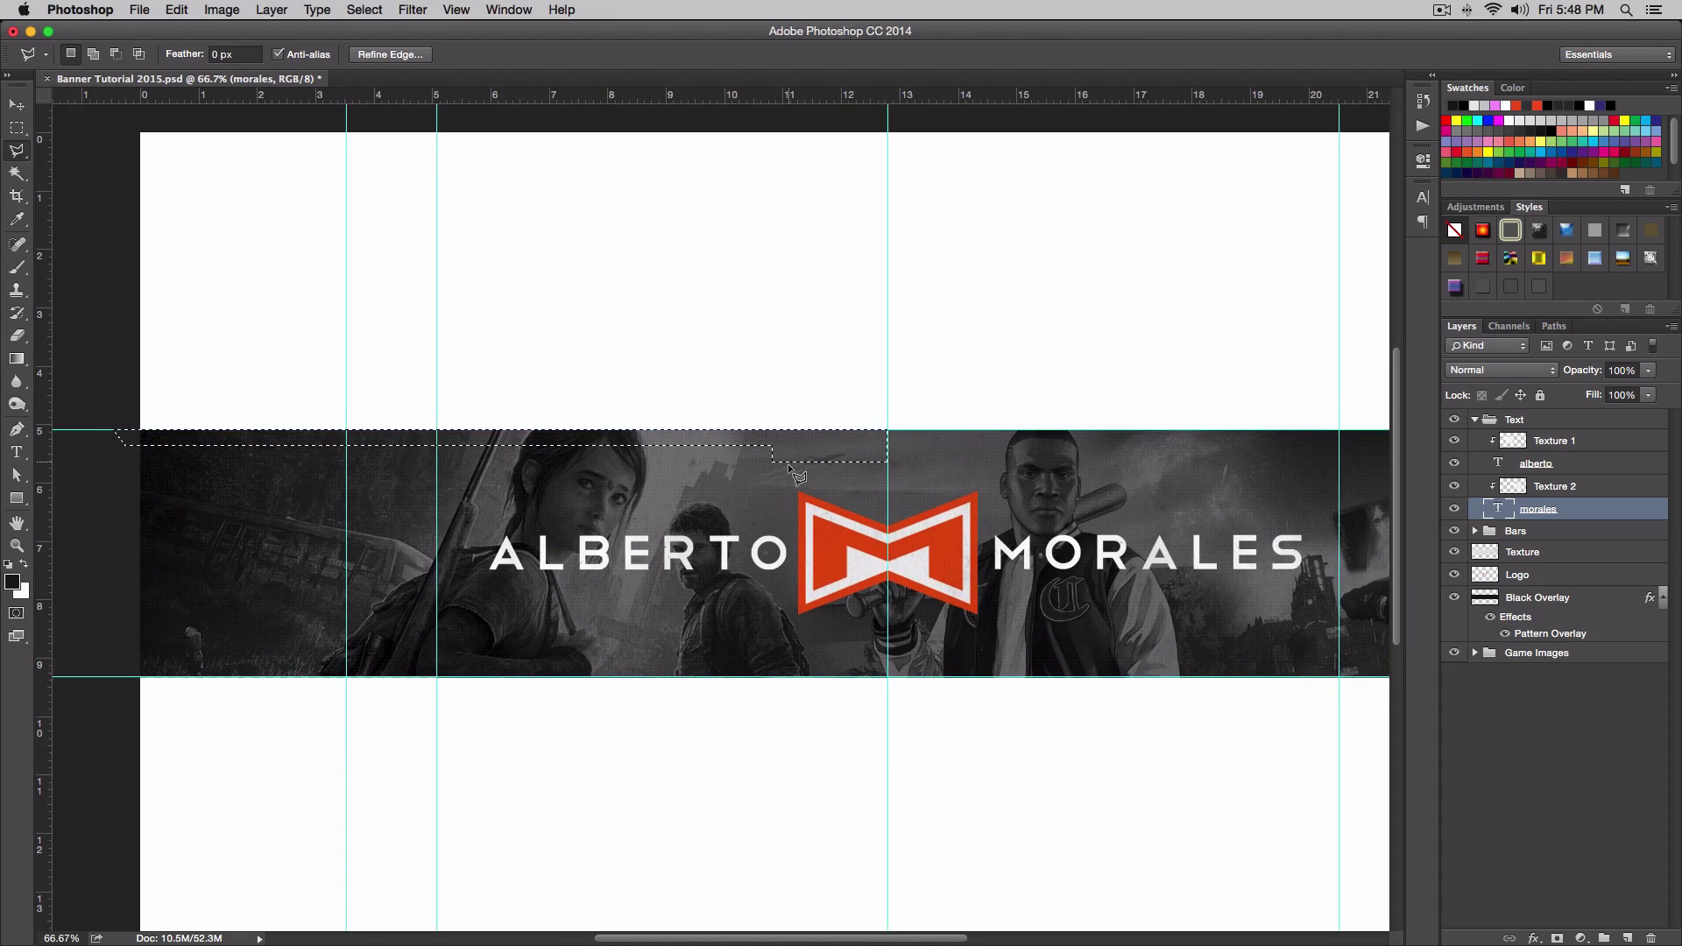
scroll(571, 480, left, 1)
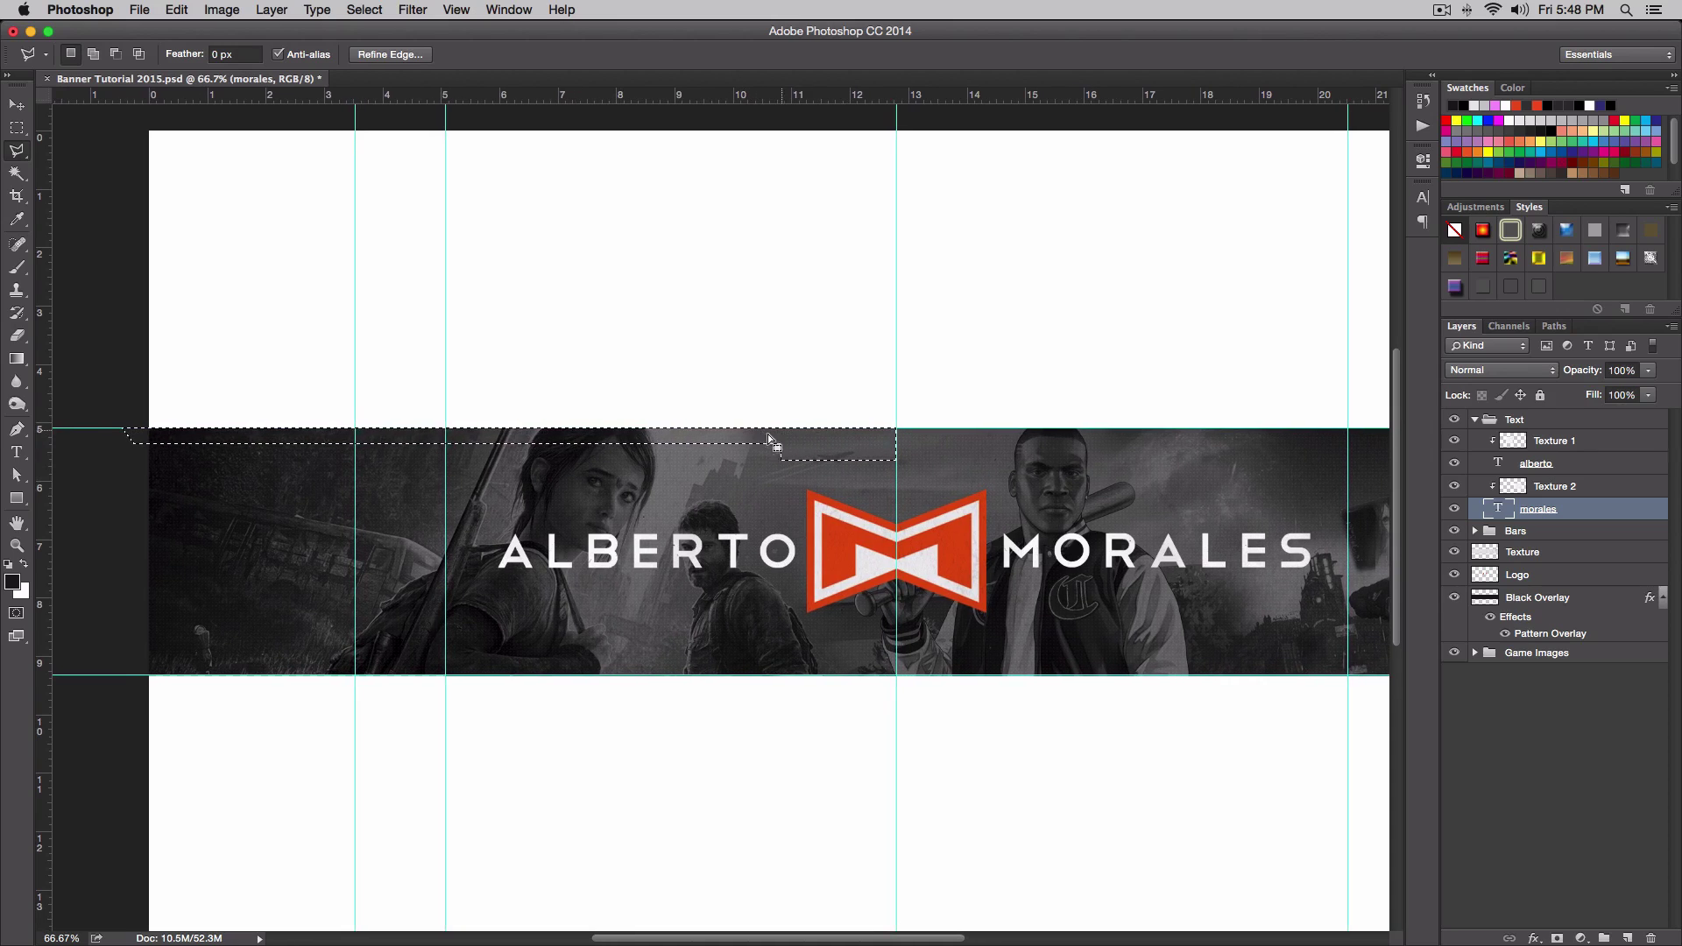
right_click(686, 440)
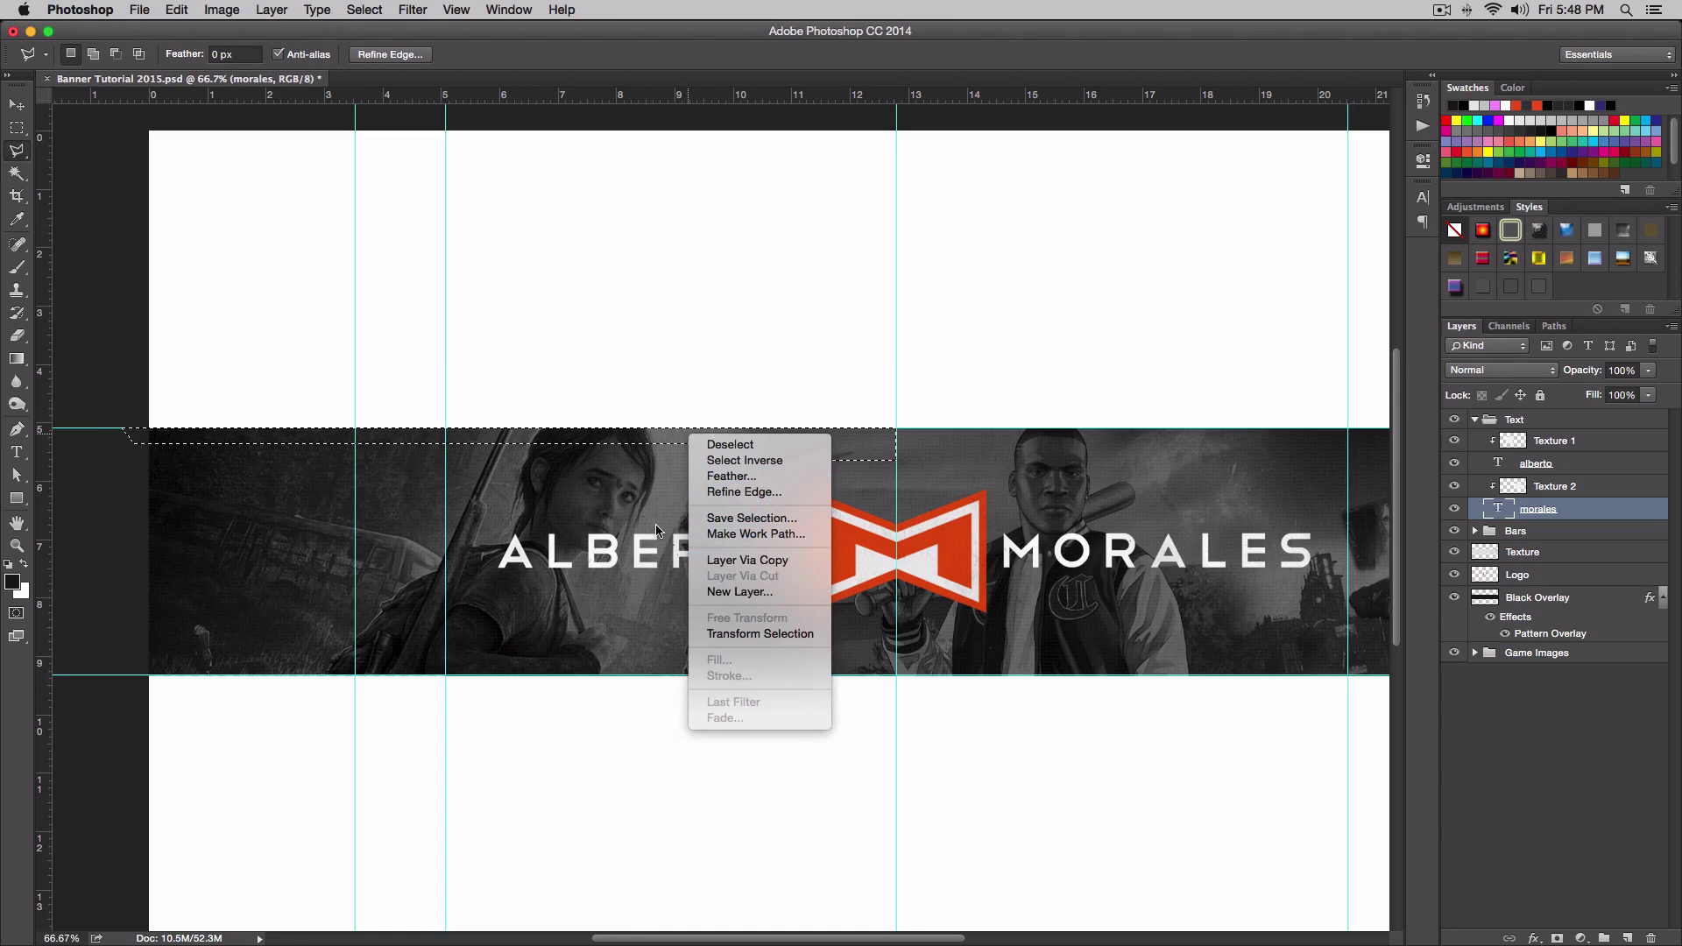
click(618, 482)
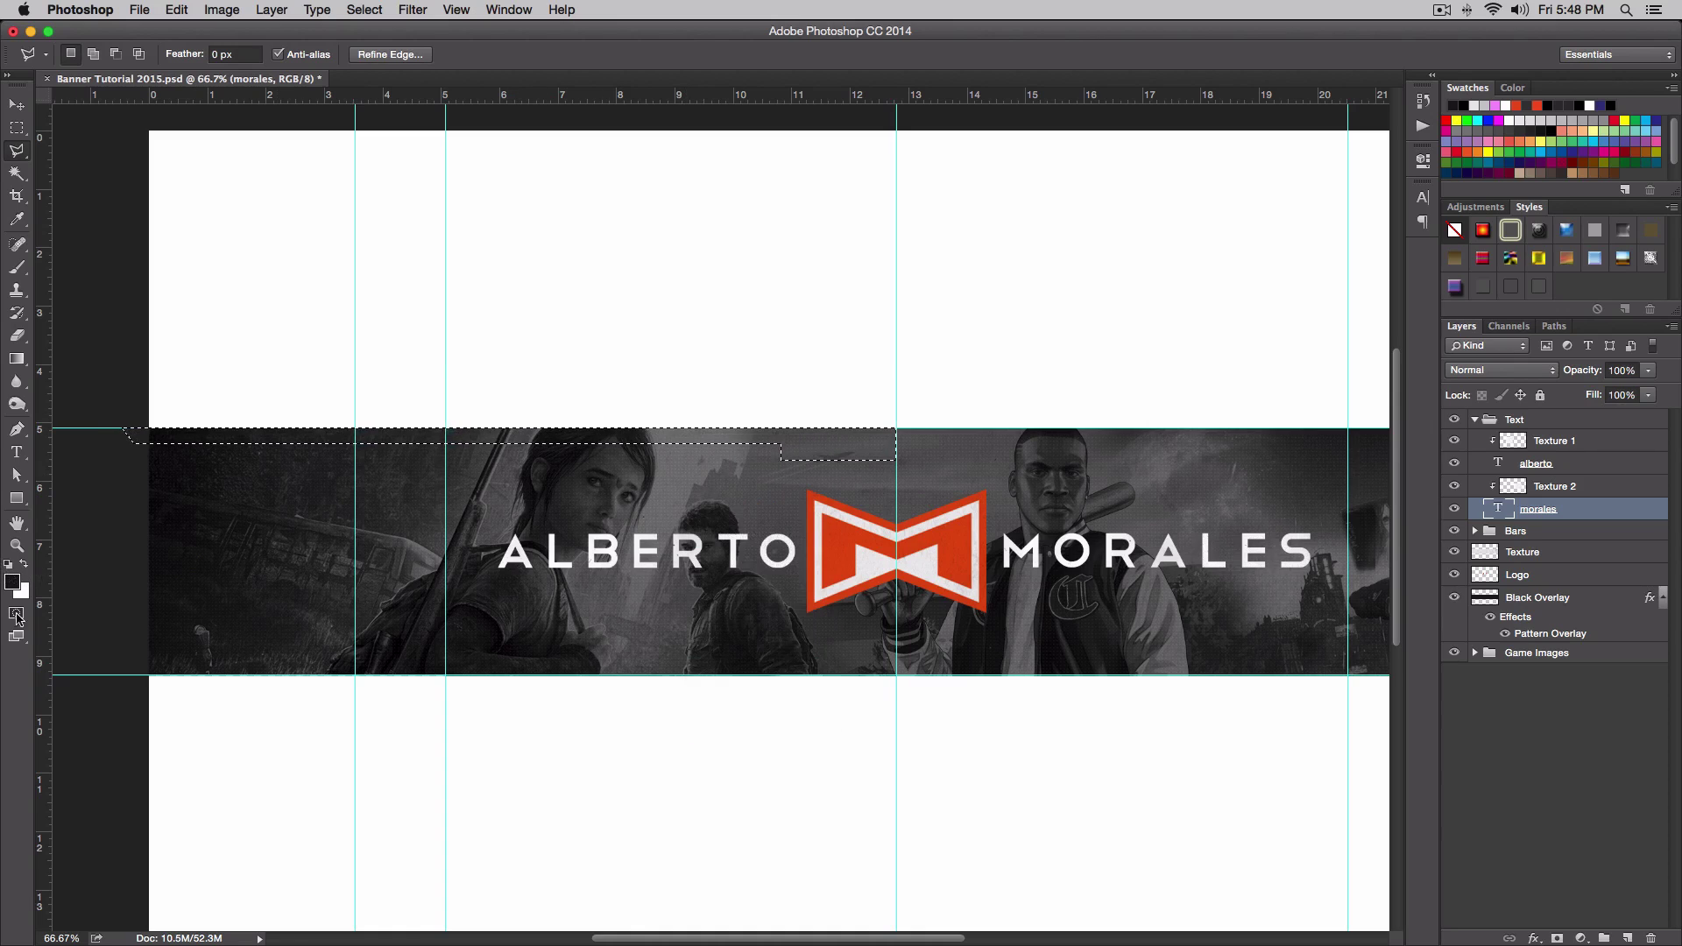
click(13, 584)
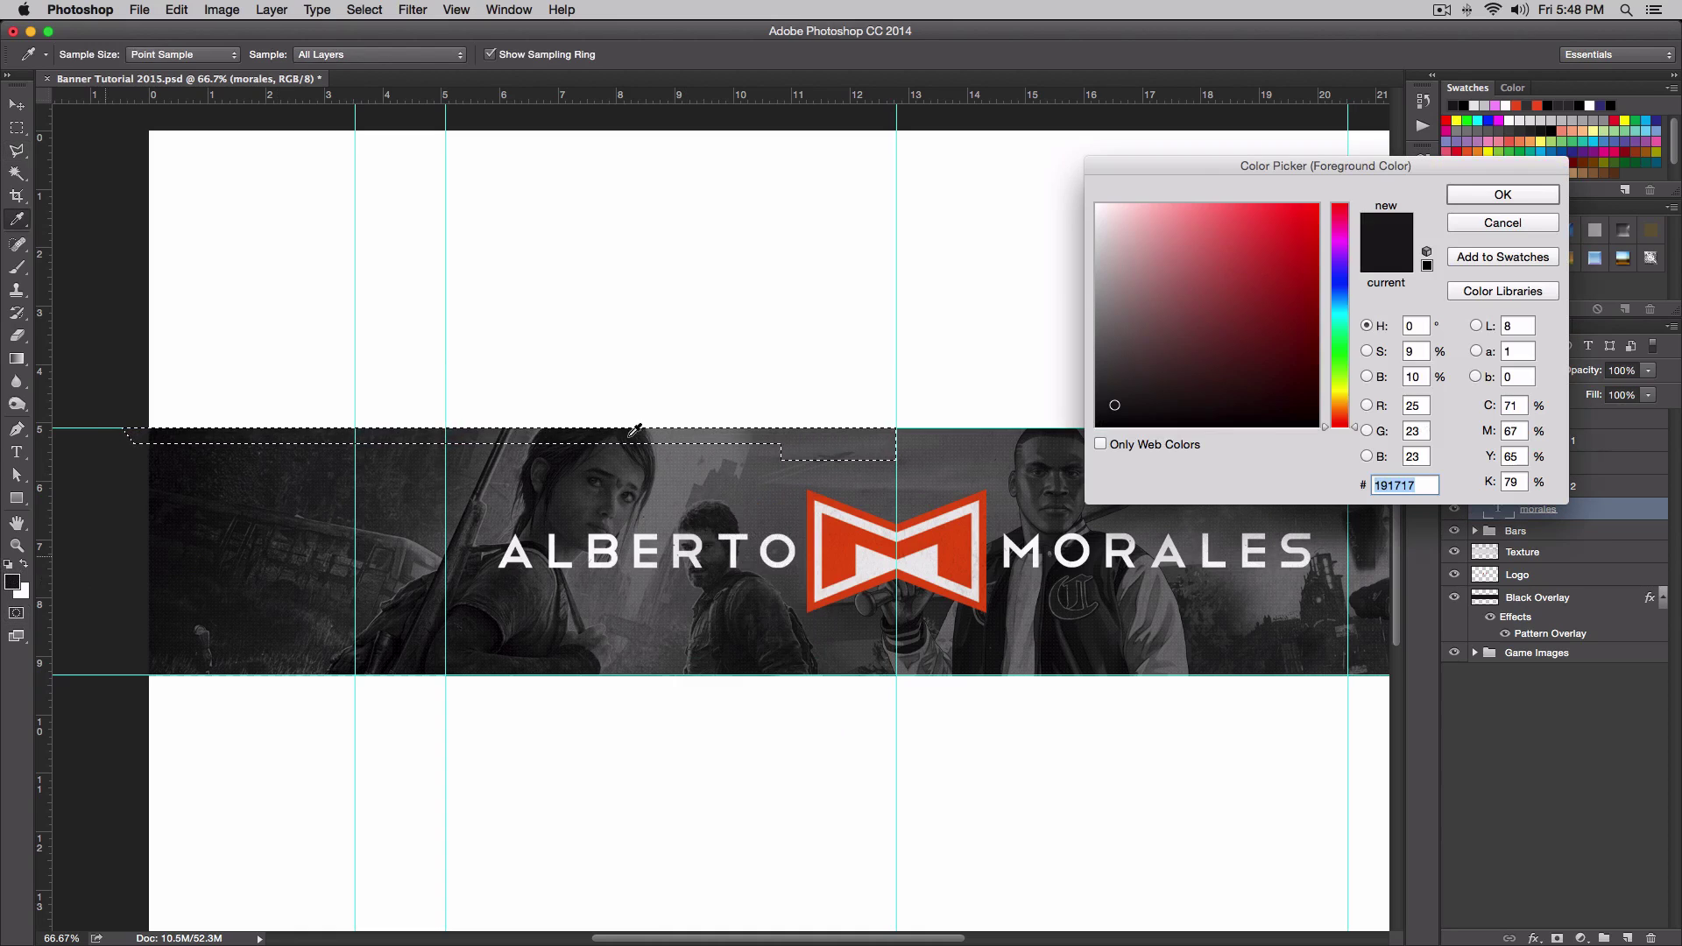
drag(1224, 164, 1253, 135)
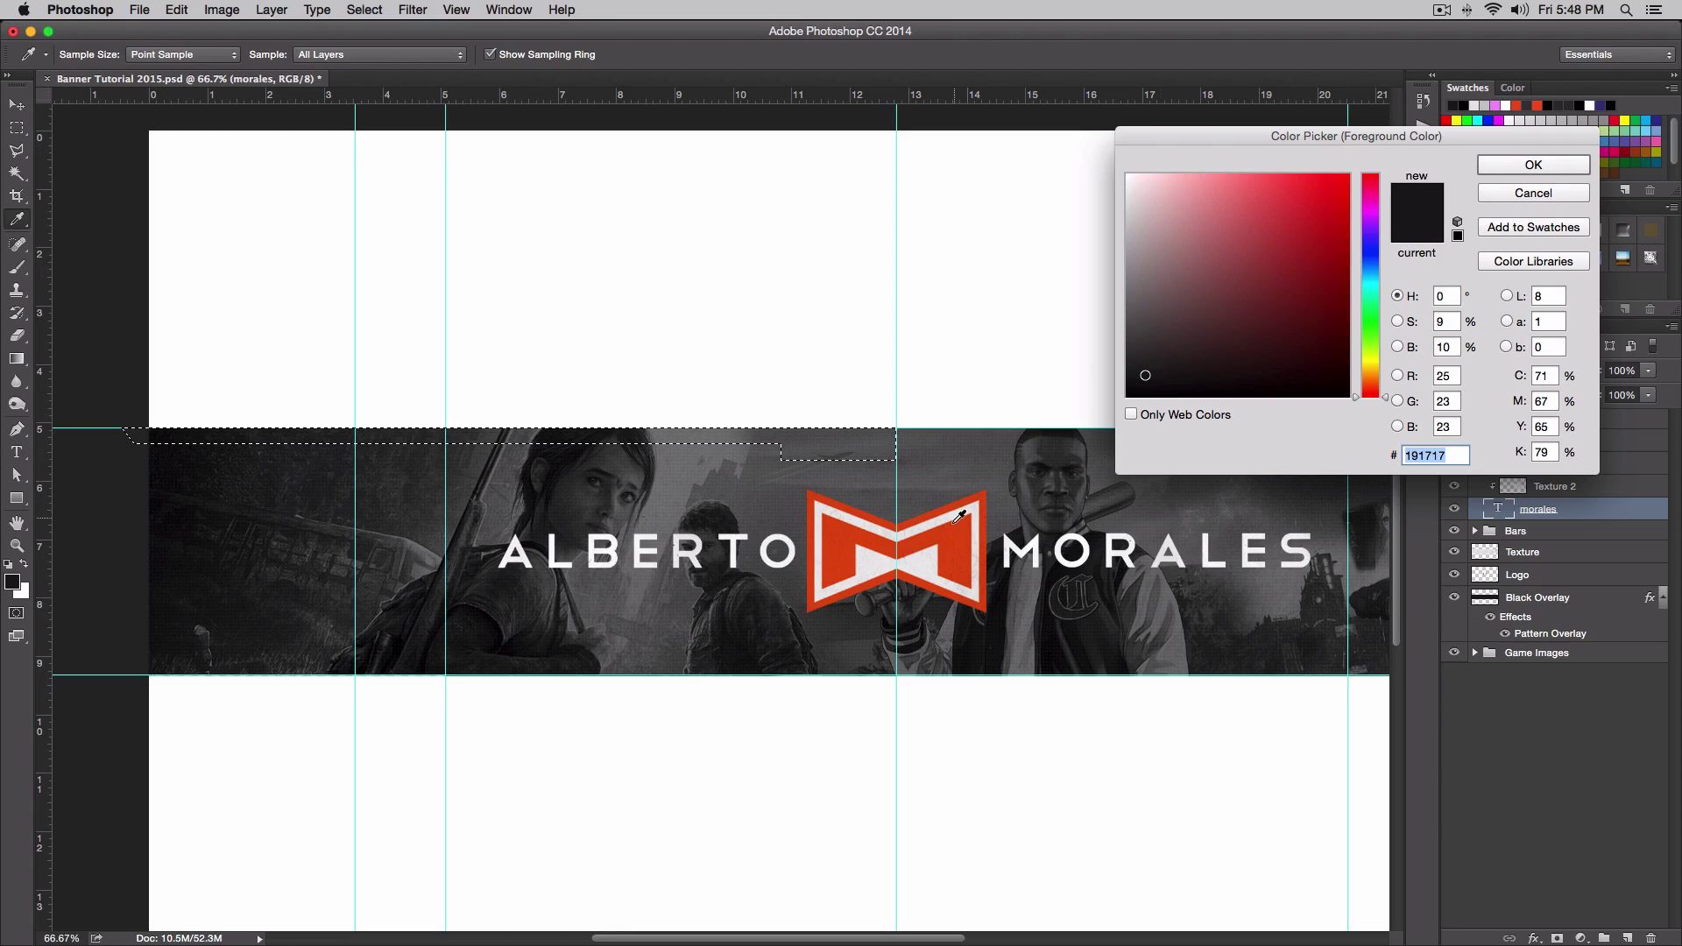
click(1073, 619)
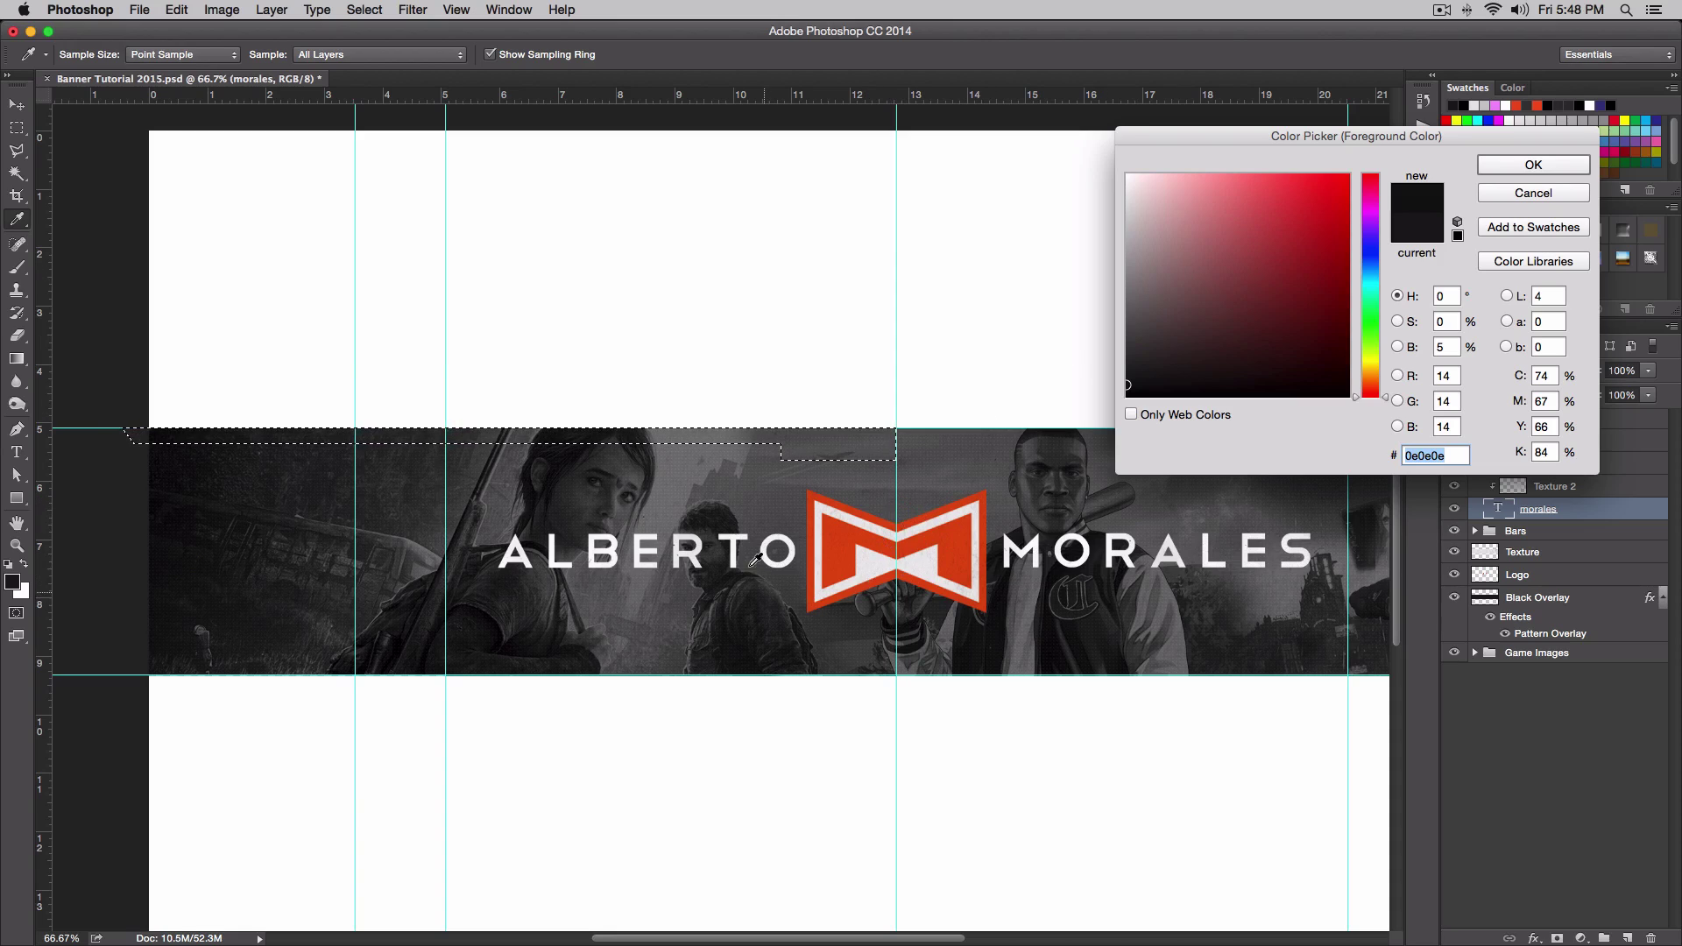
click(779, 495)
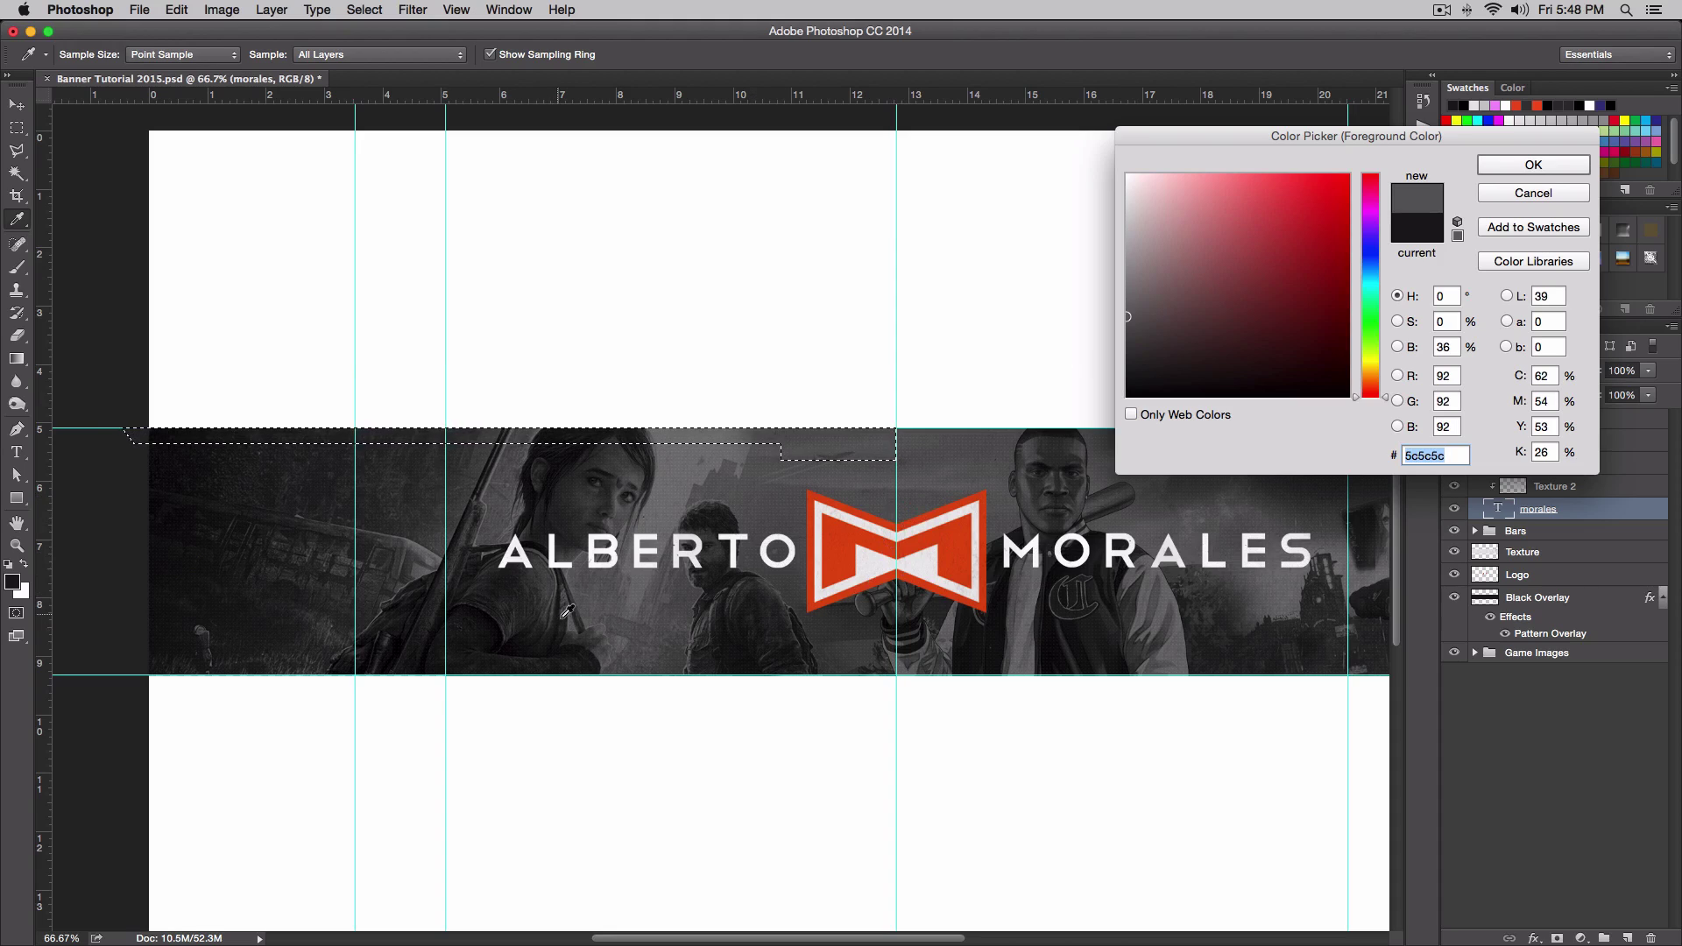
click(1086, 627)
click(1093, 631)
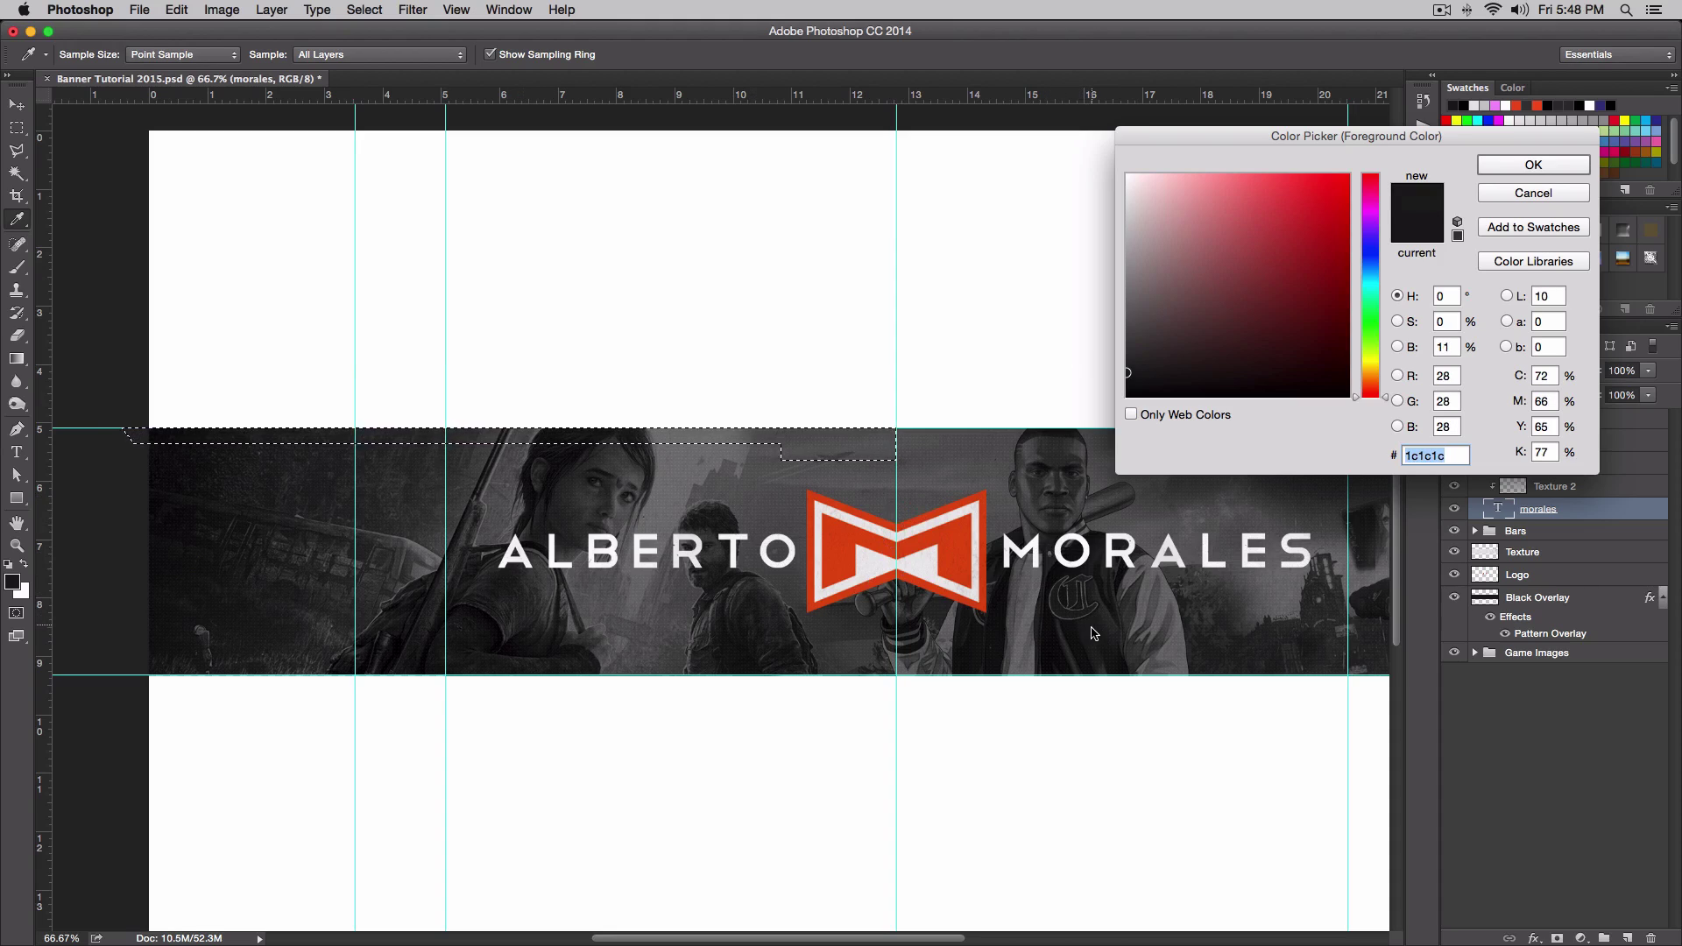
click(1502, 169)
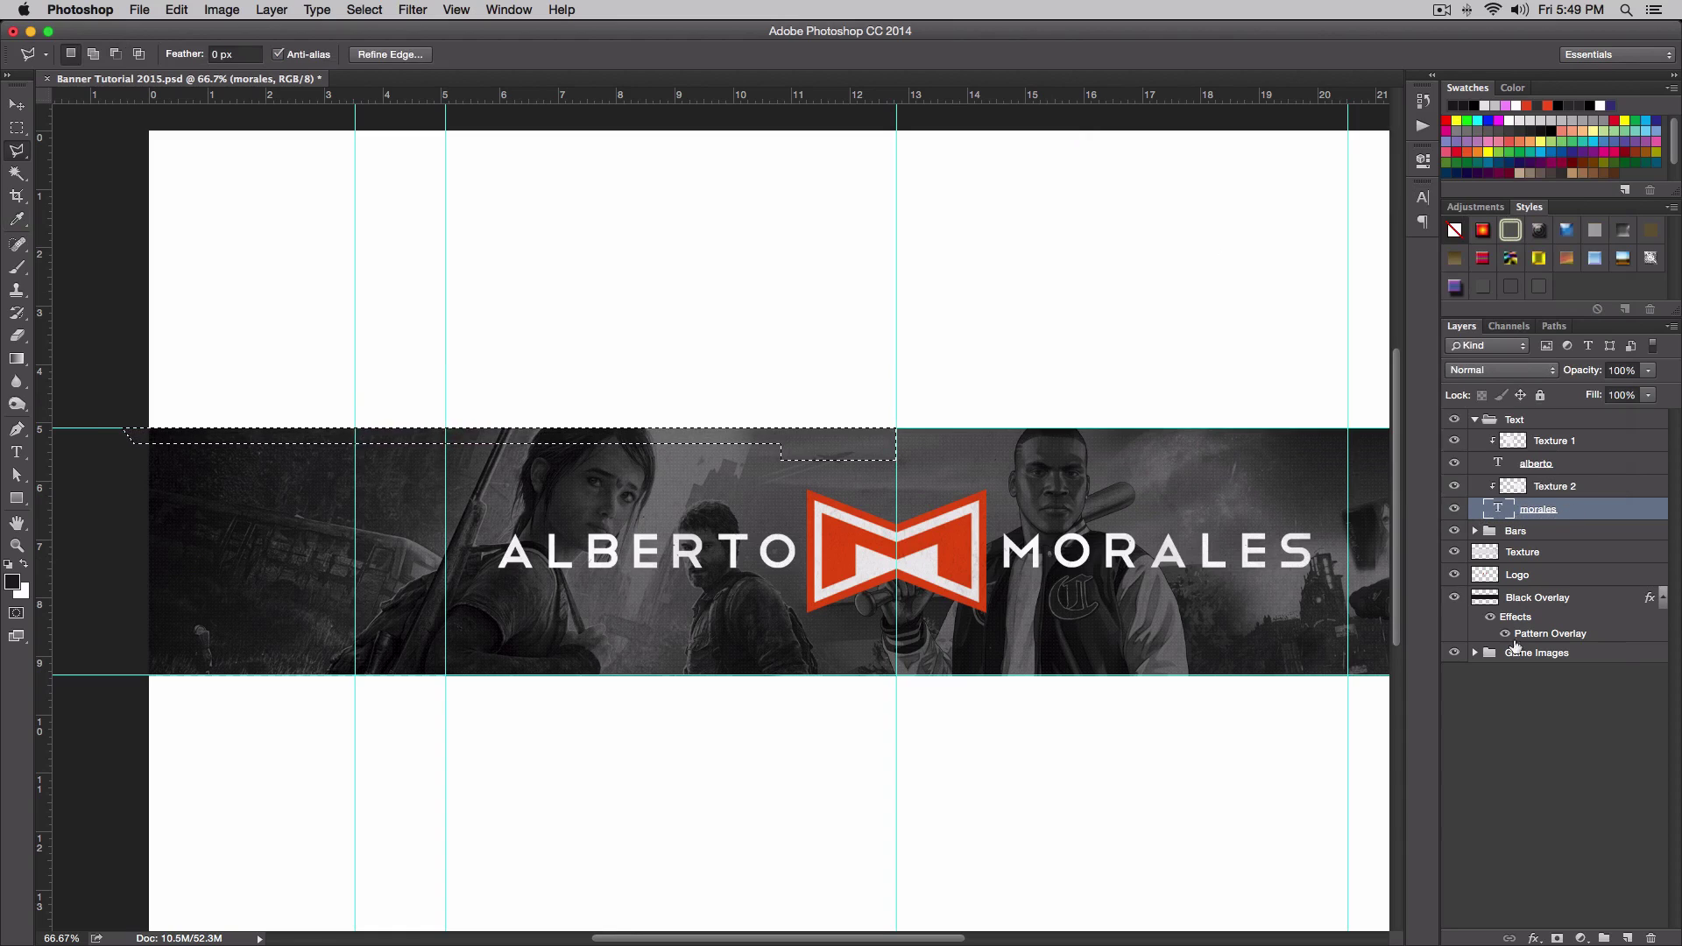
Add a new layer above the Text group and name it 'Bar'.
click(1627, 938)
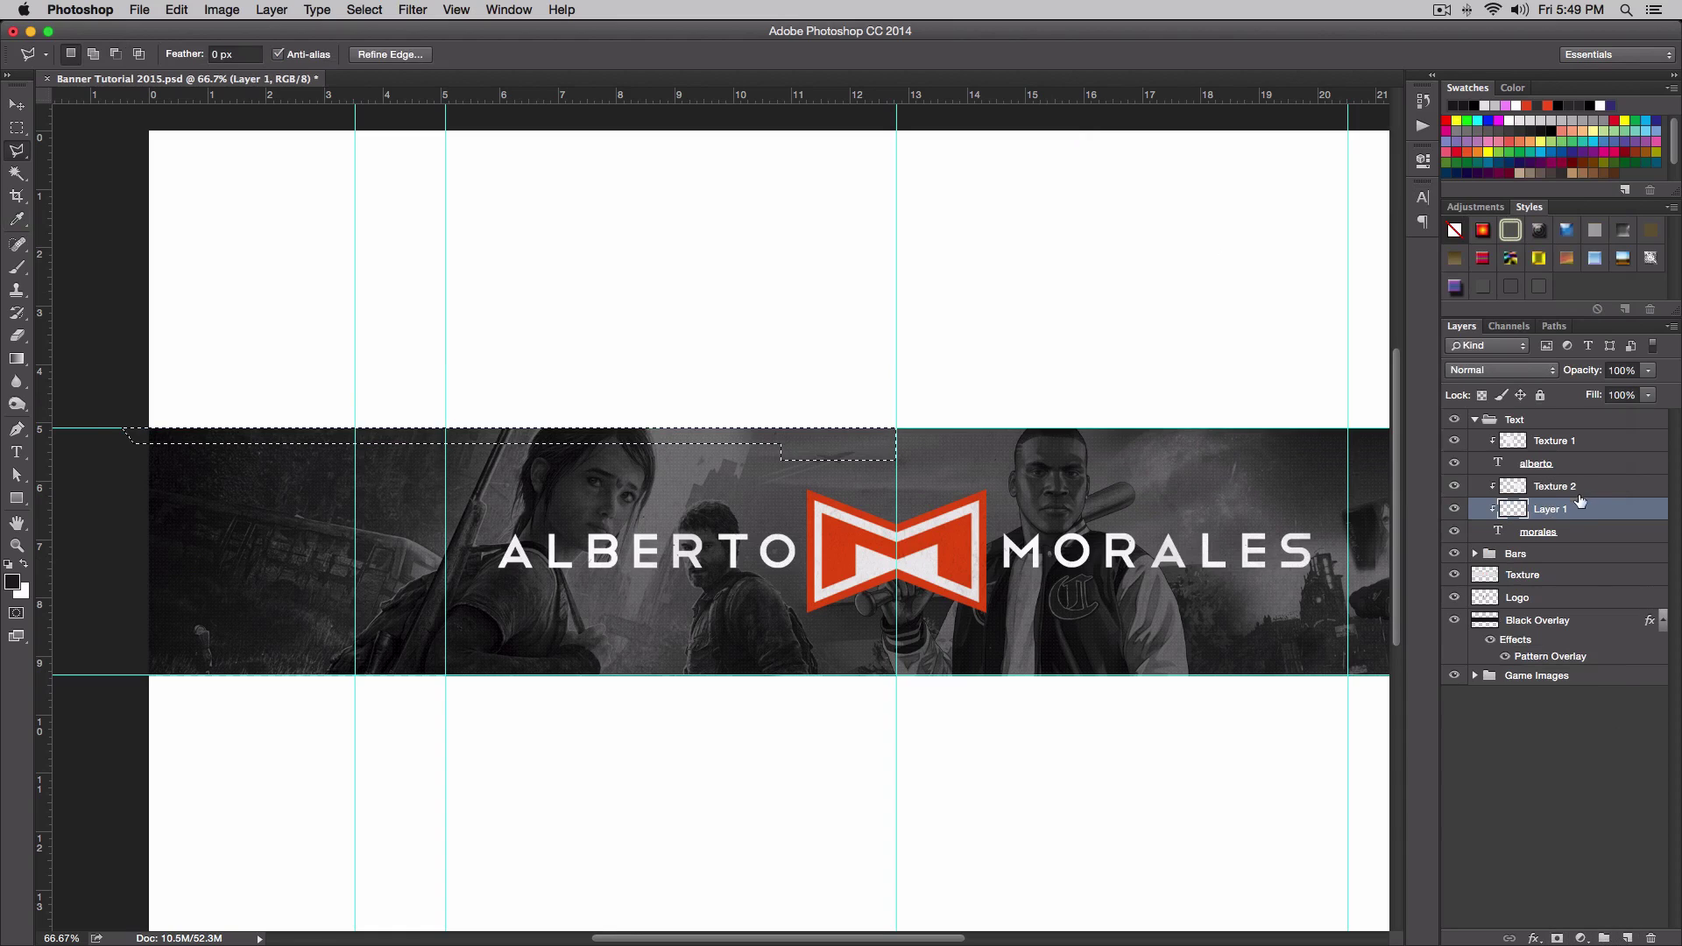
drag(1580, 500, 1577, 415)
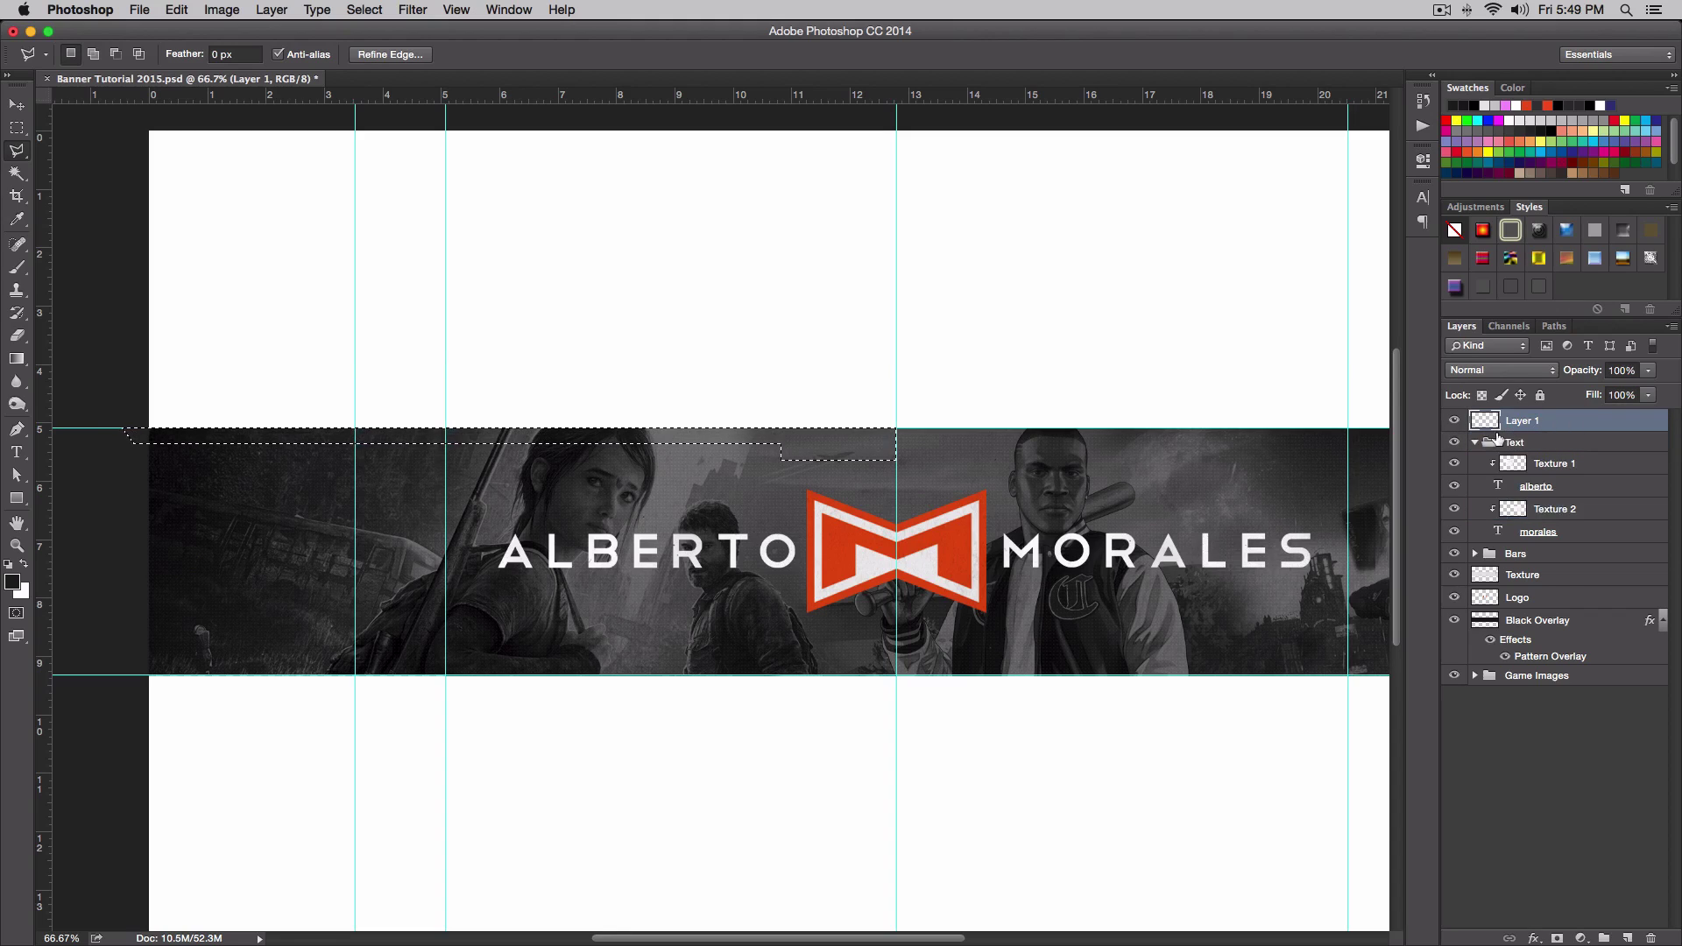
click(1476, 443)
double_click(1522, 420)
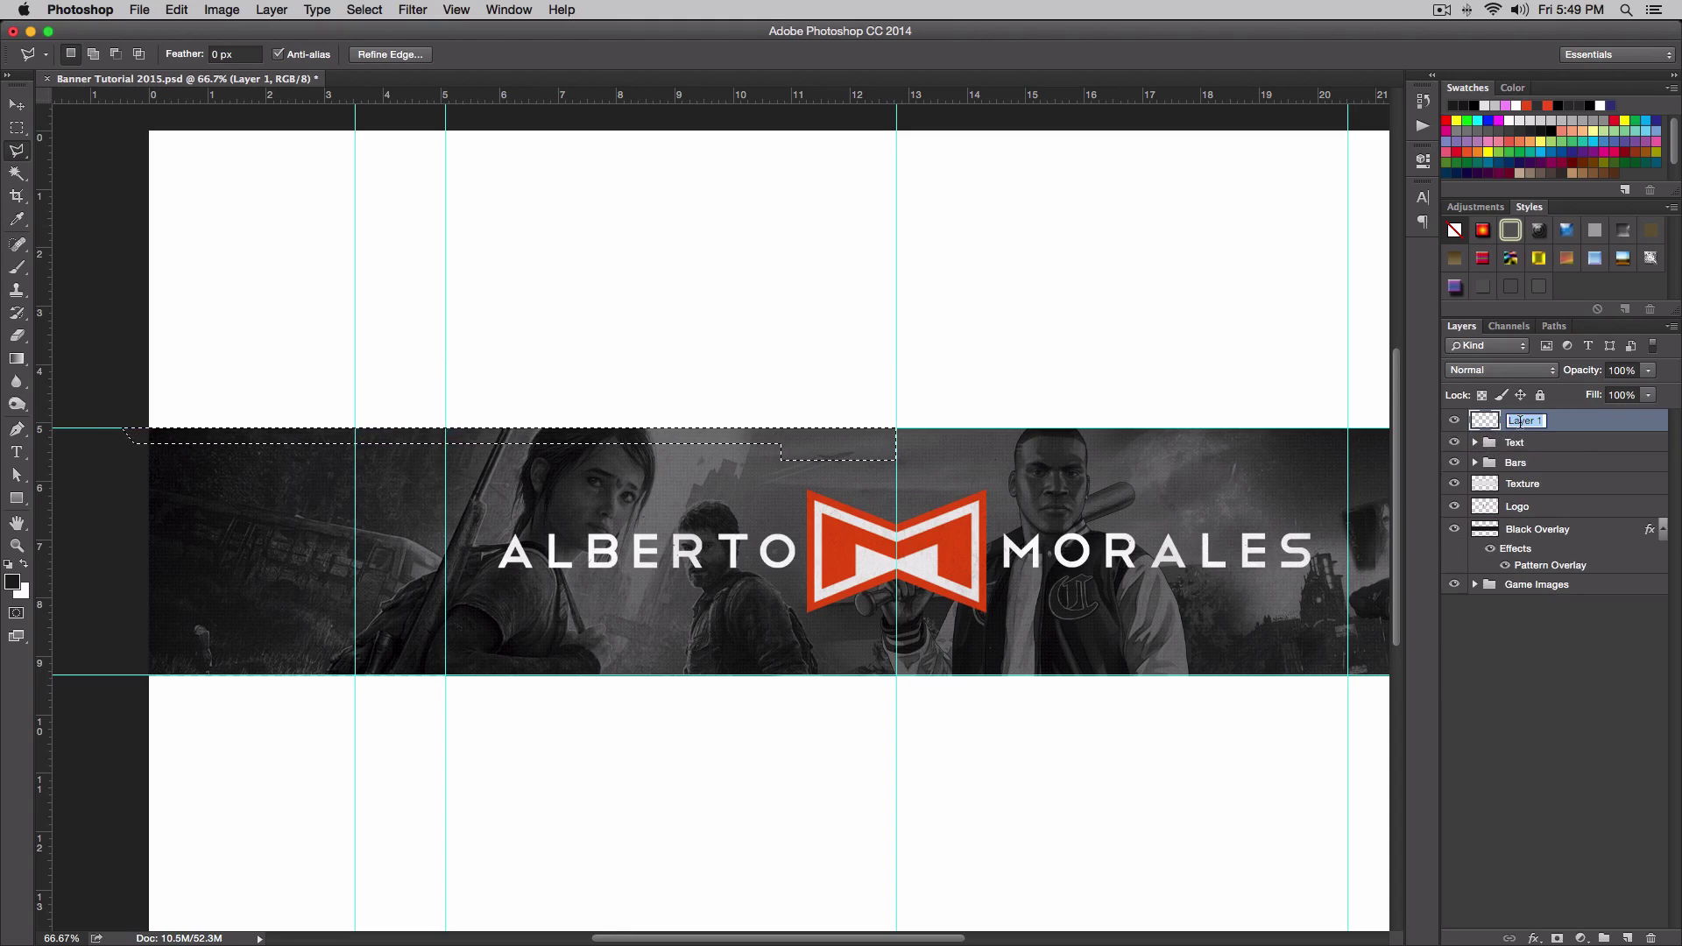
text(Bar)
key(Return)
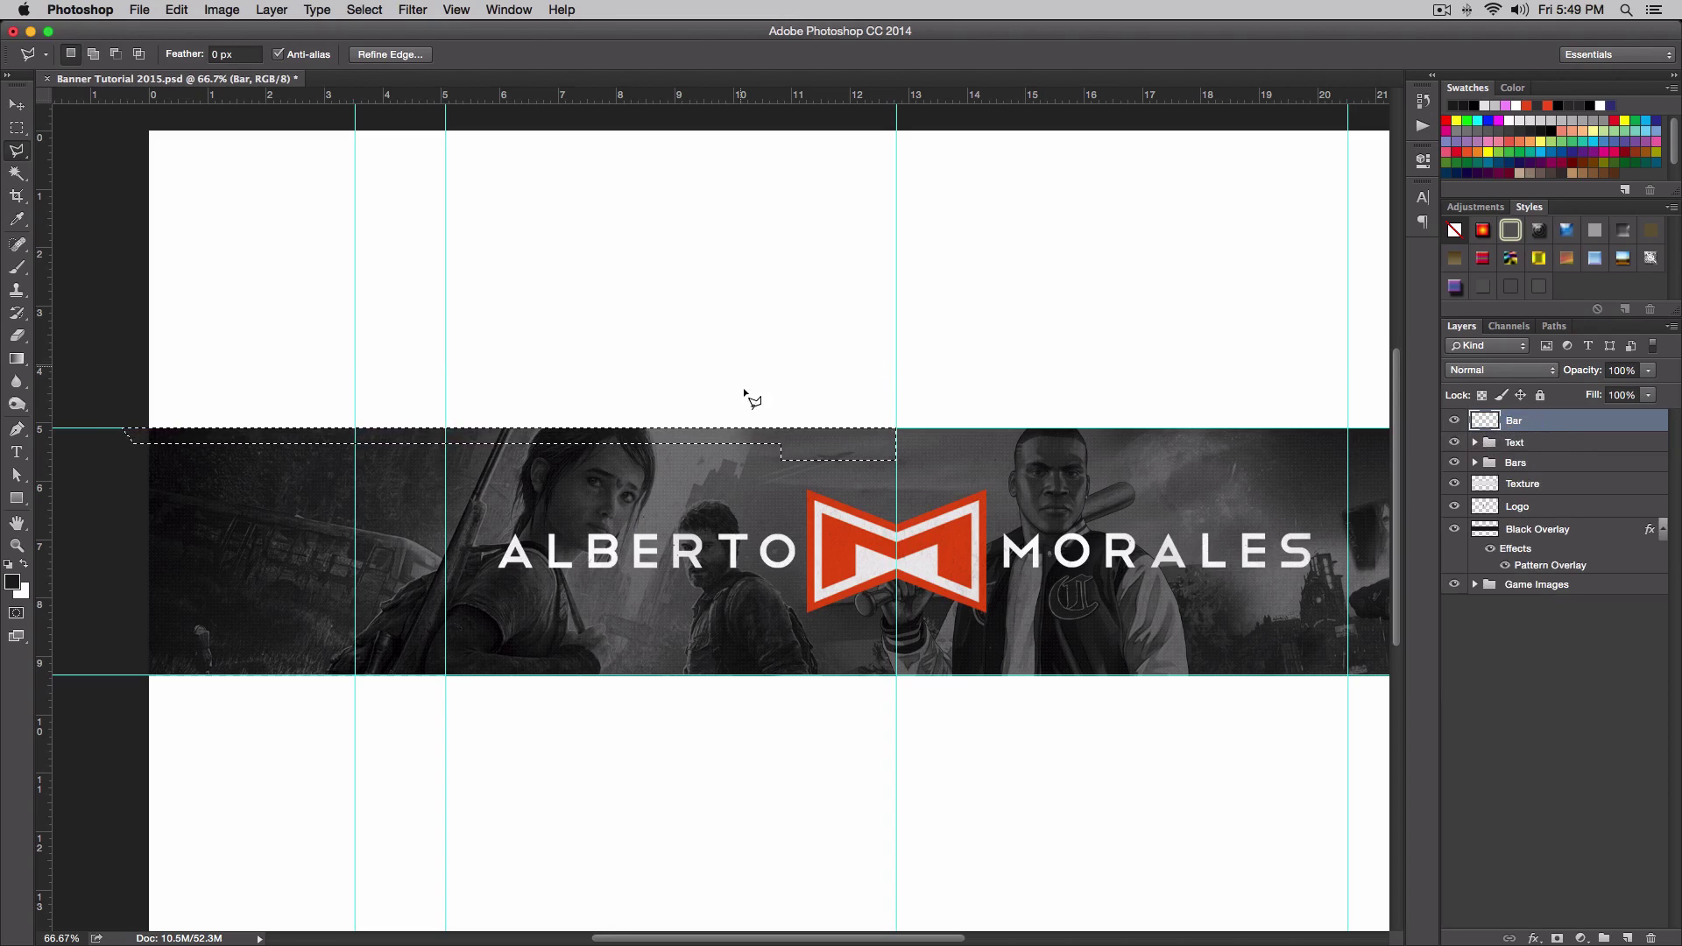
Fill the stepped selection with the dark grey and deselect it.
key(alt+BackSpace)
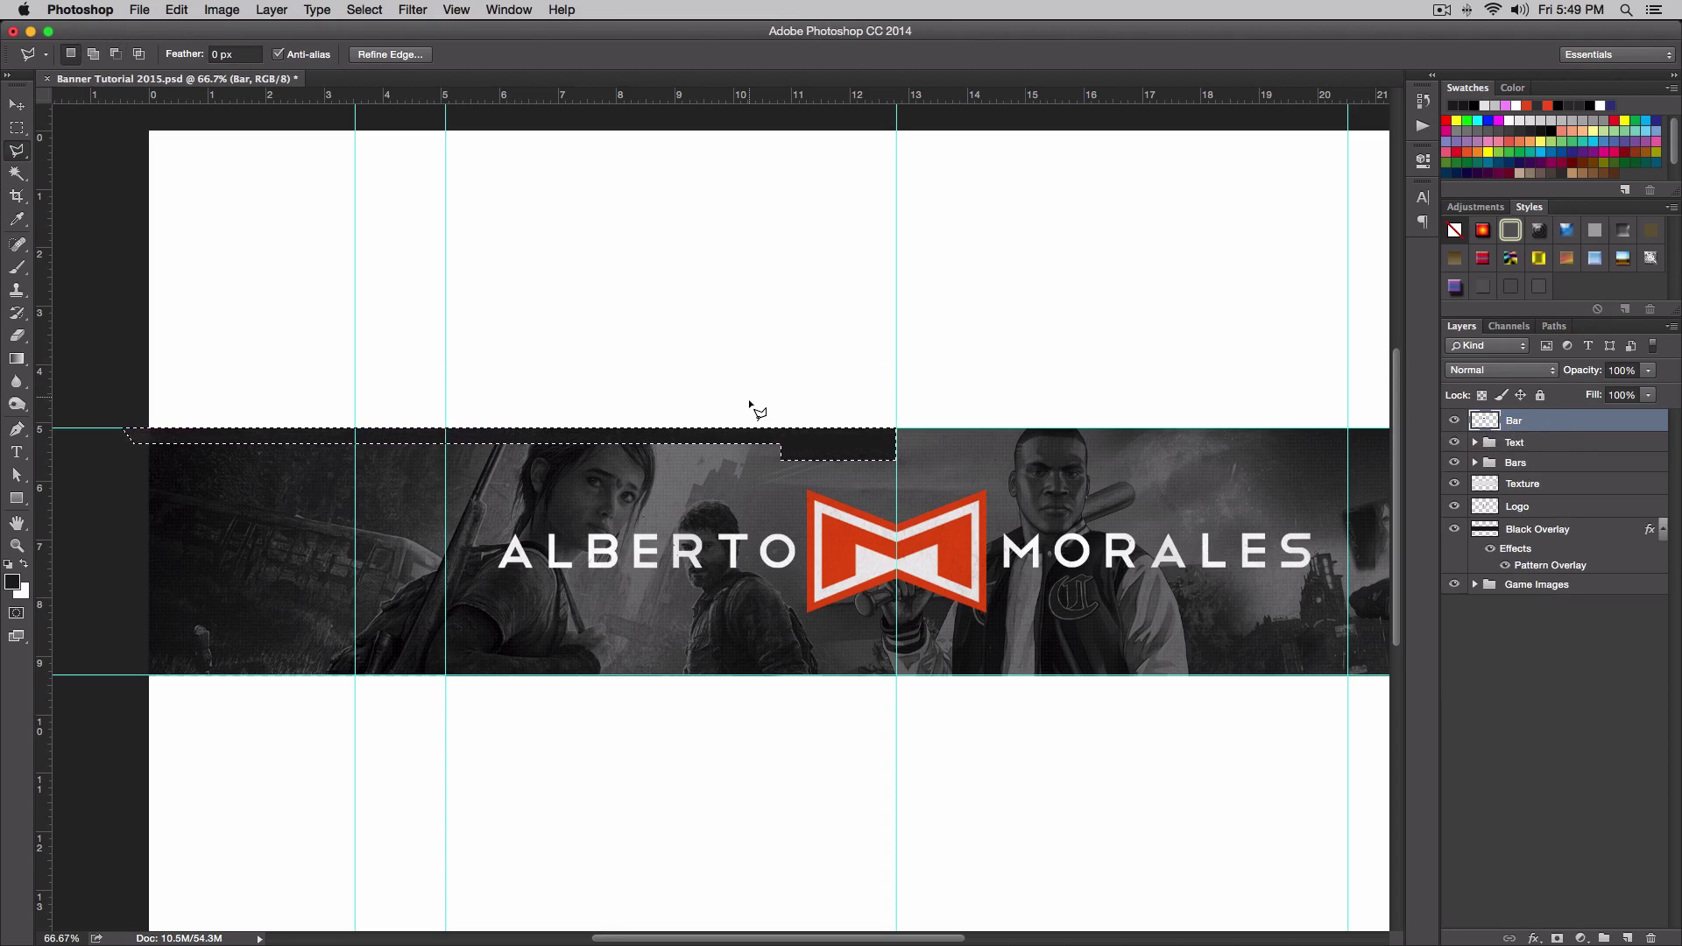
key(super+d)
key(v)
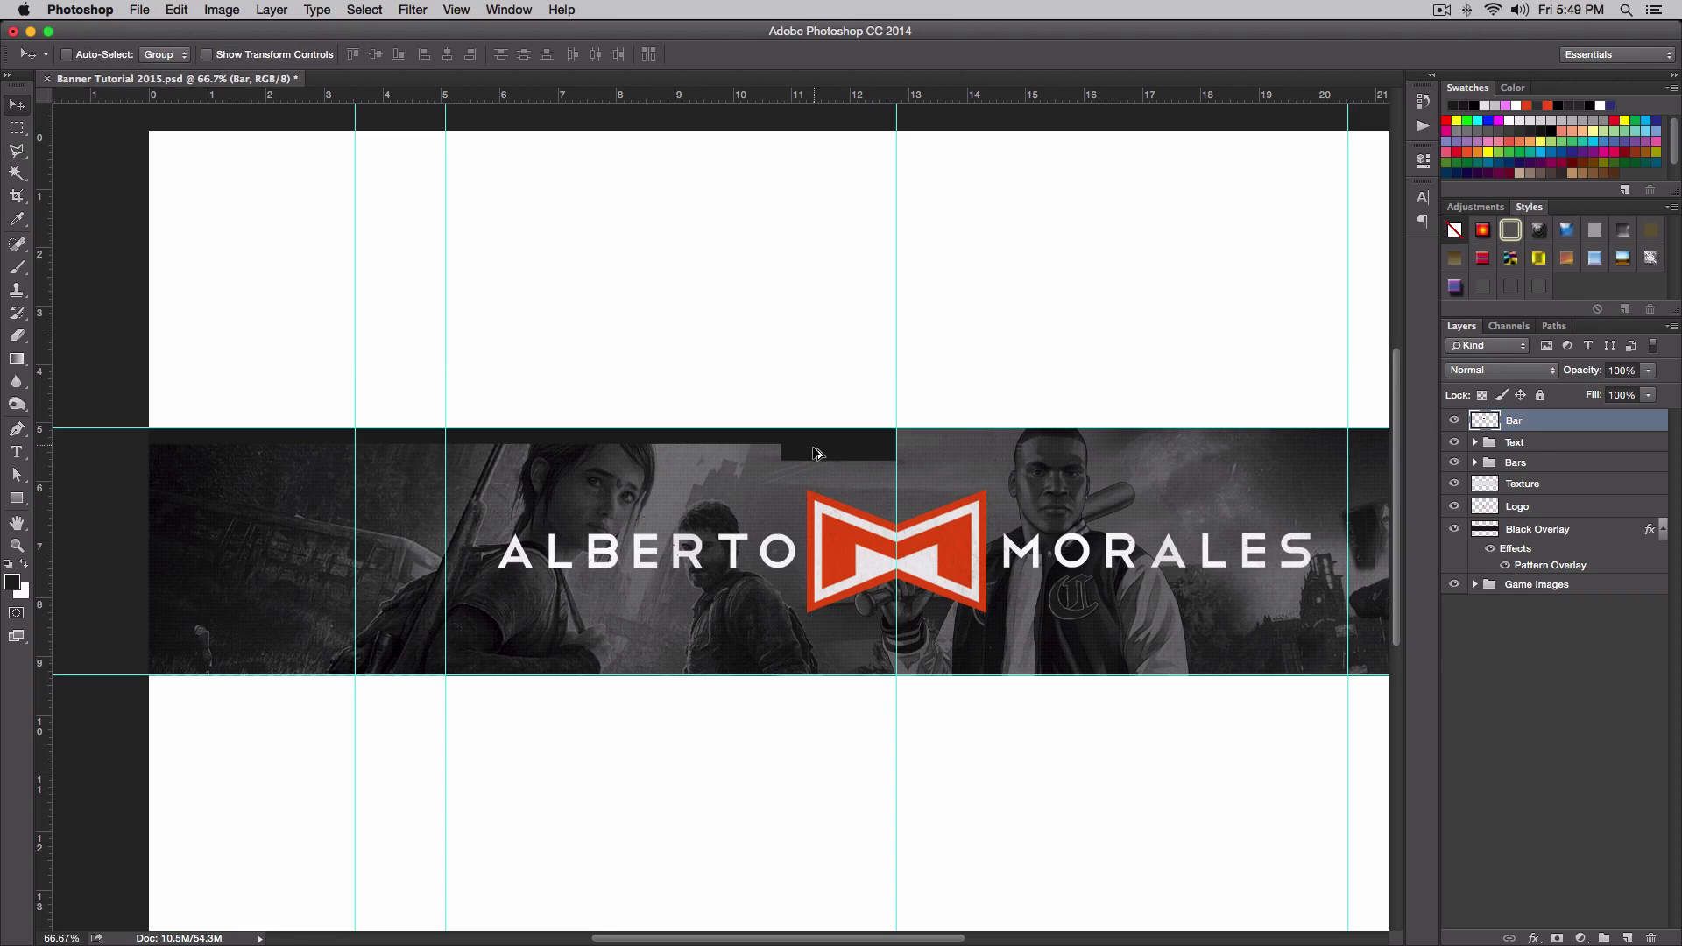
Duplicate the bar, flip the copy horizontally, and fit it under the top bar on the right.
drag(808, 445, 895, 515)
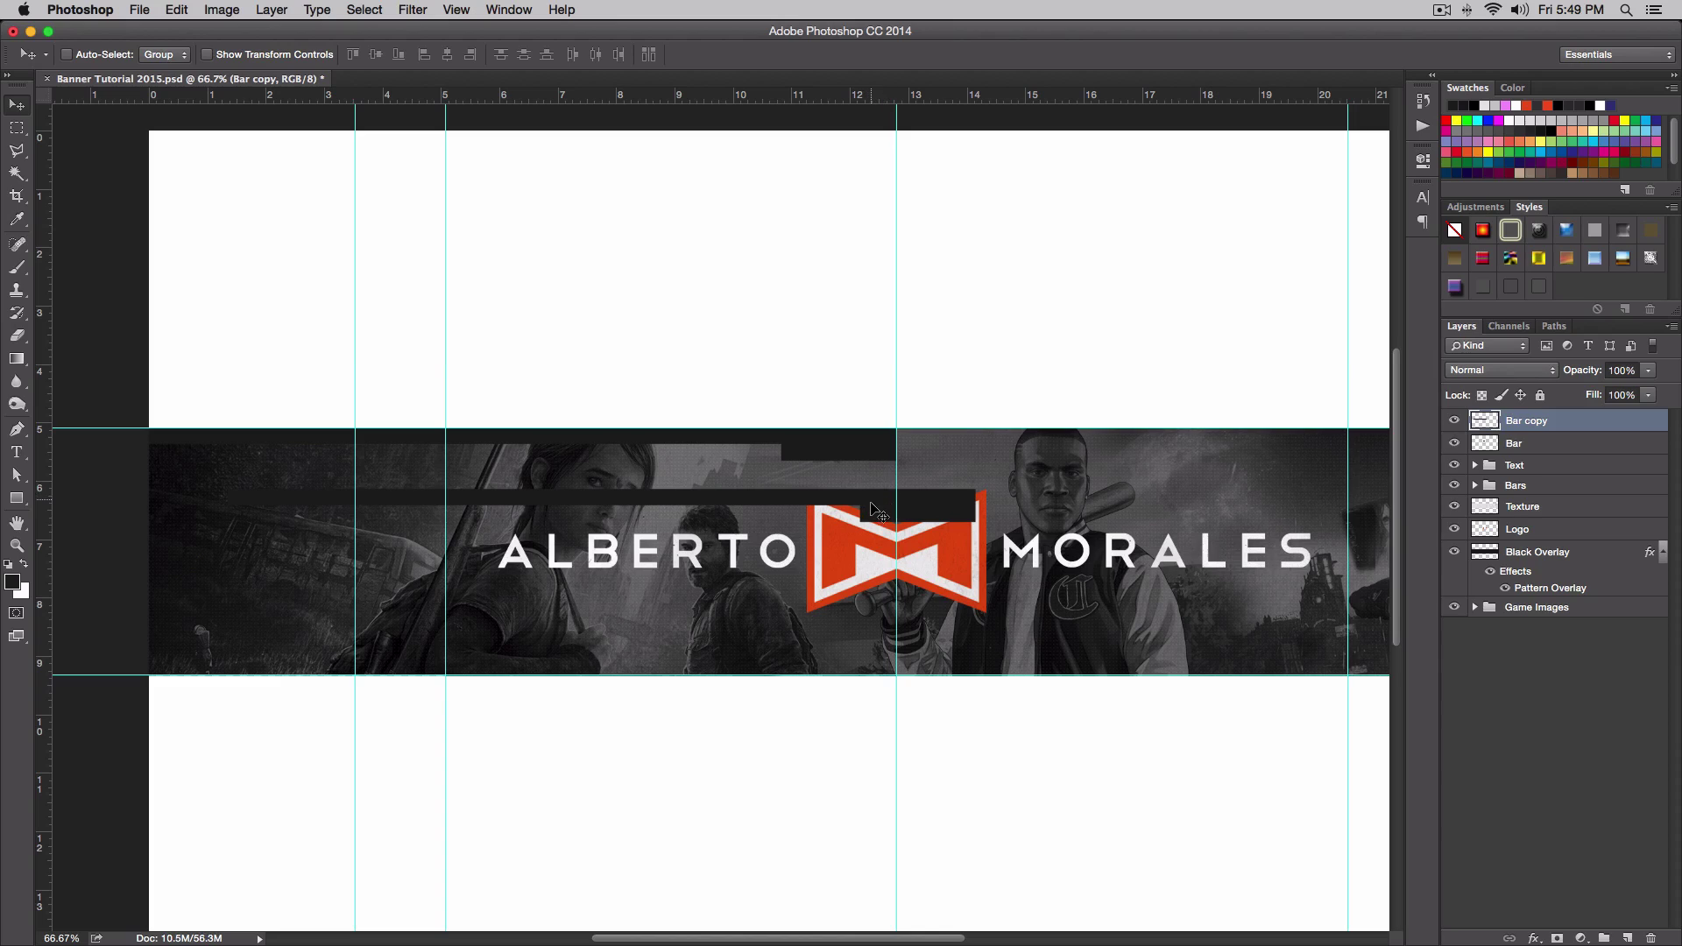
key(super+t)
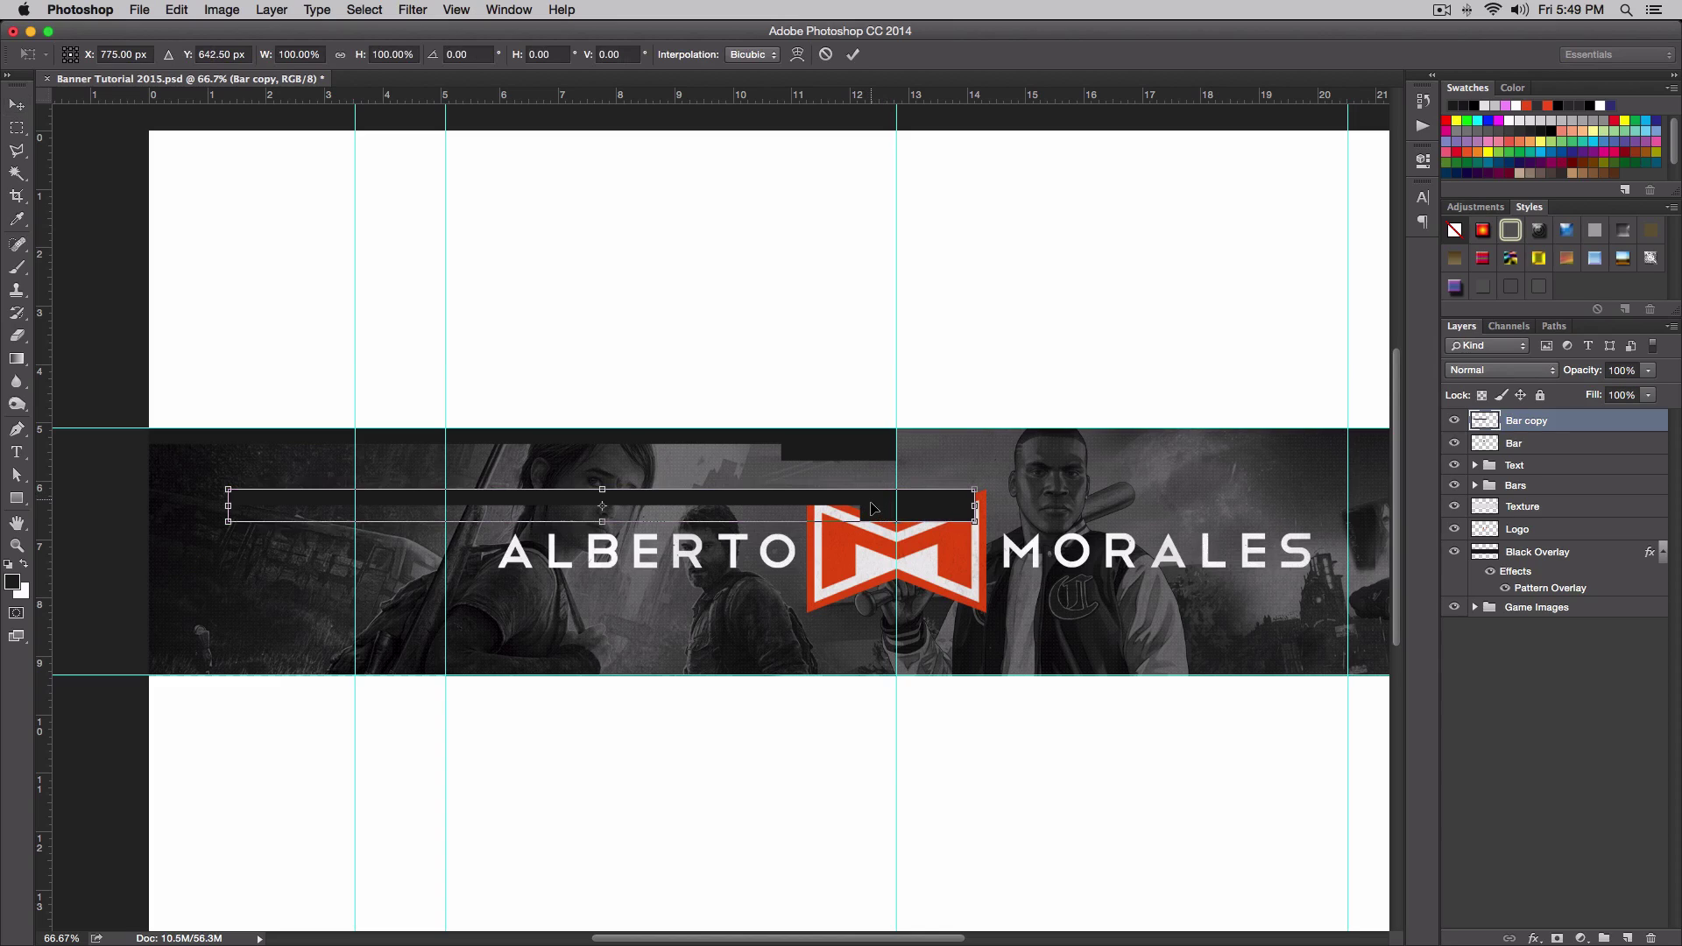
right_click(872, 508)
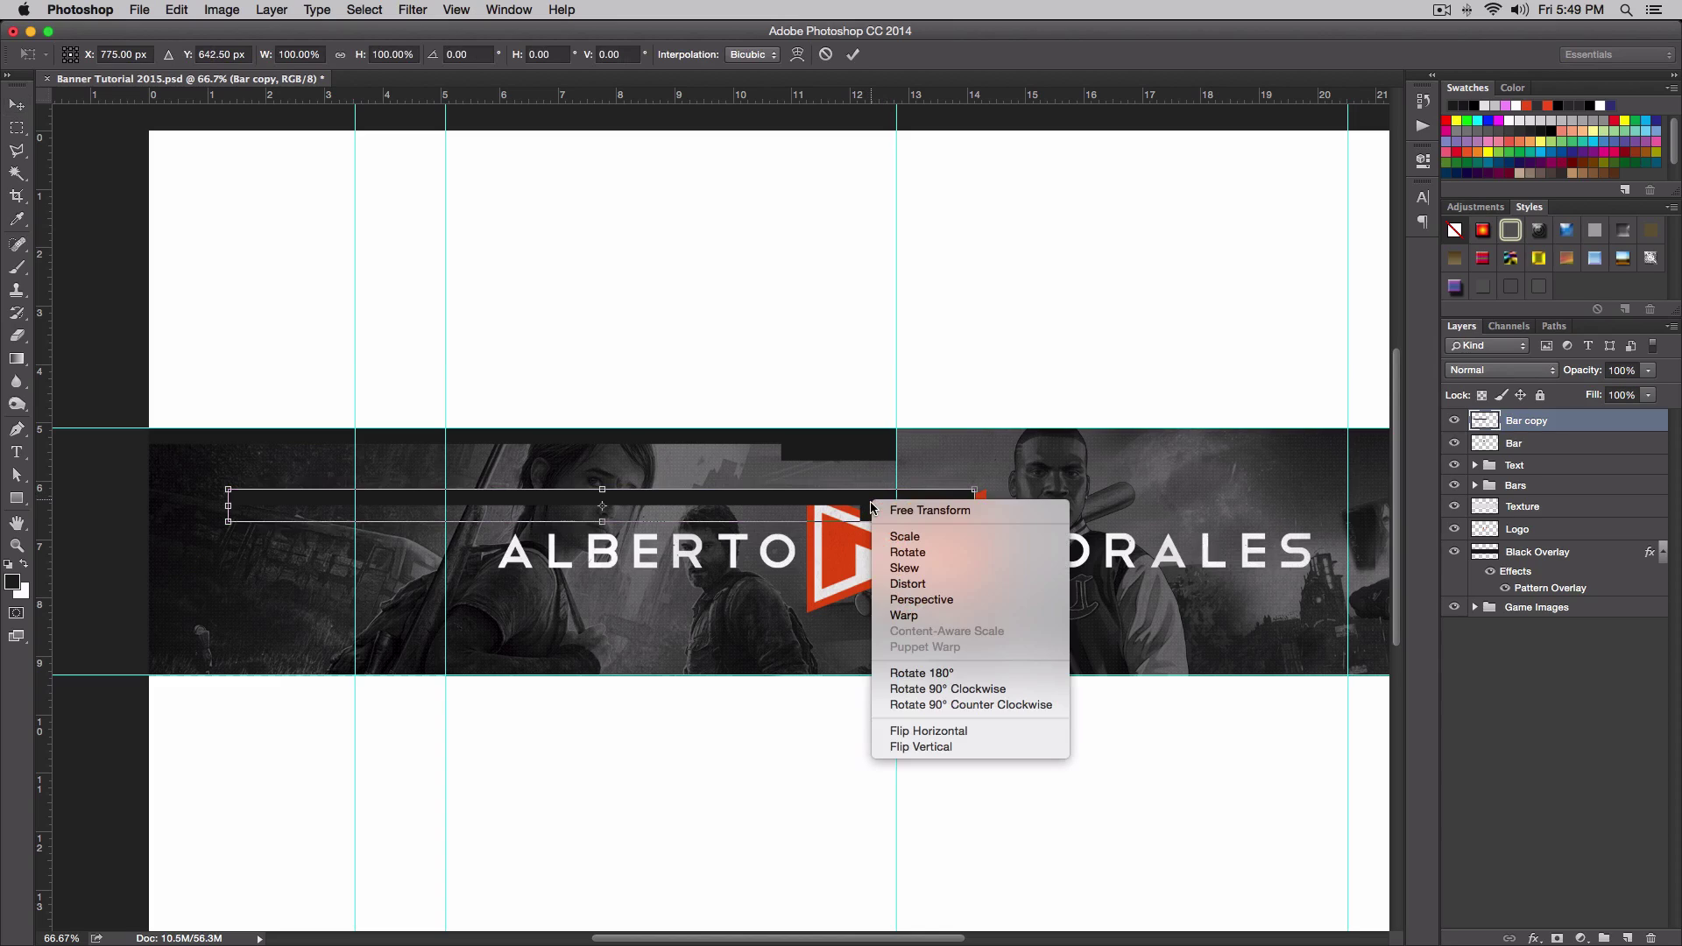
click(922, 731)
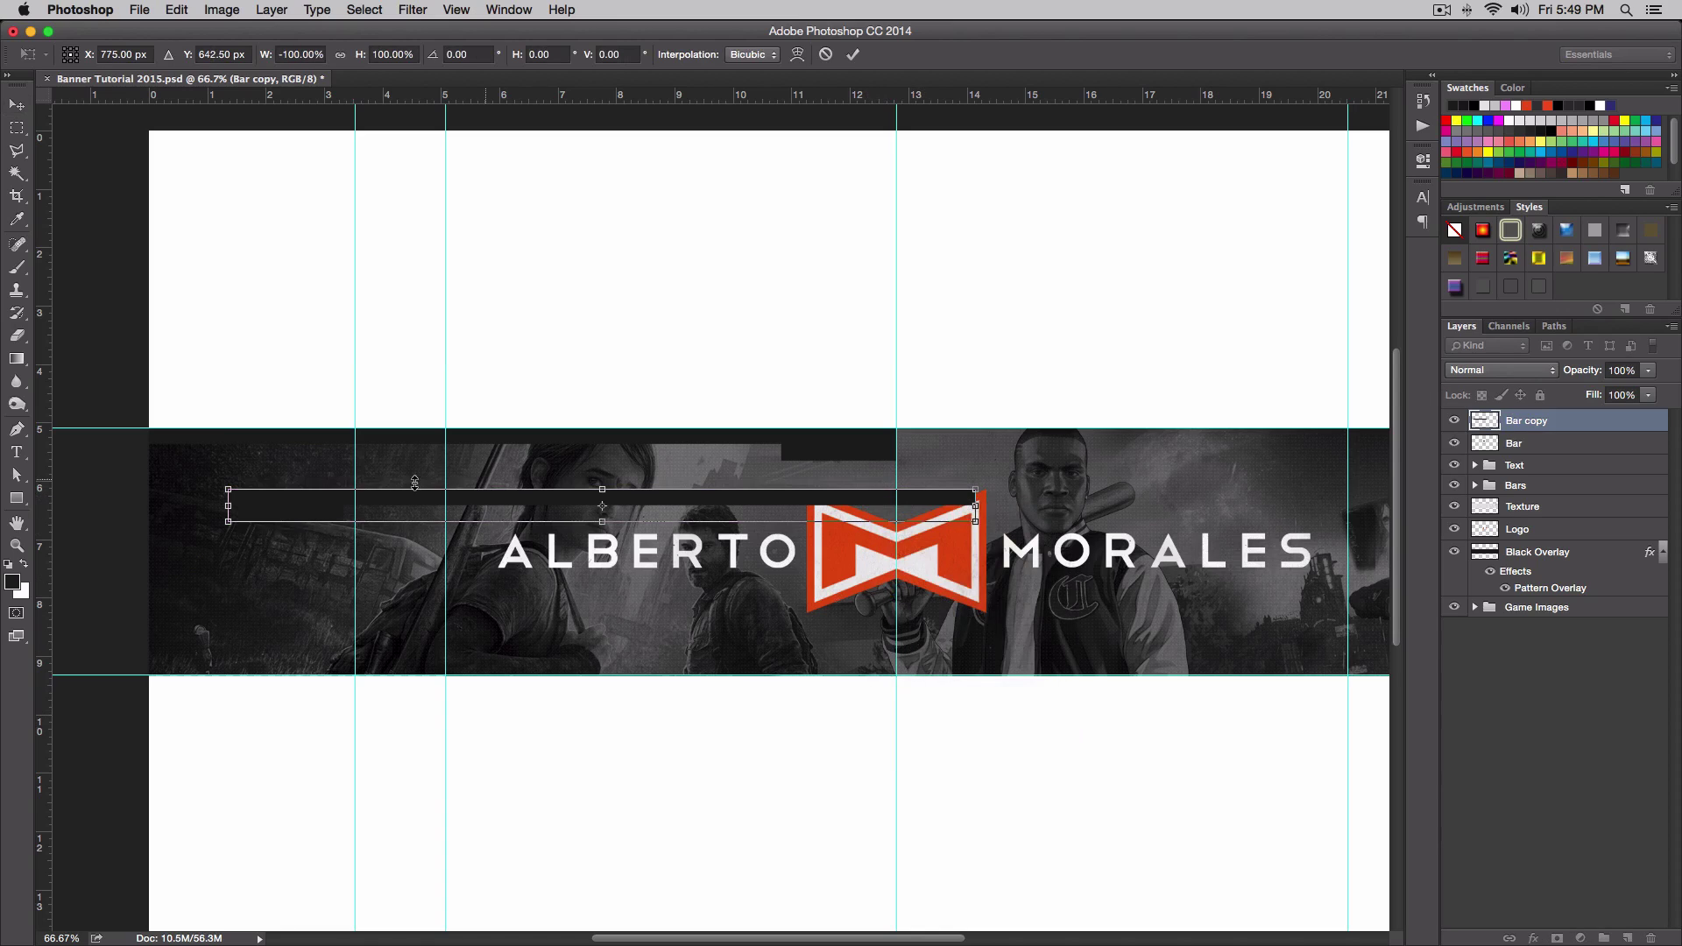
drag(278, 504, 1035, 423)
scroll(1035, 423, right, 3)
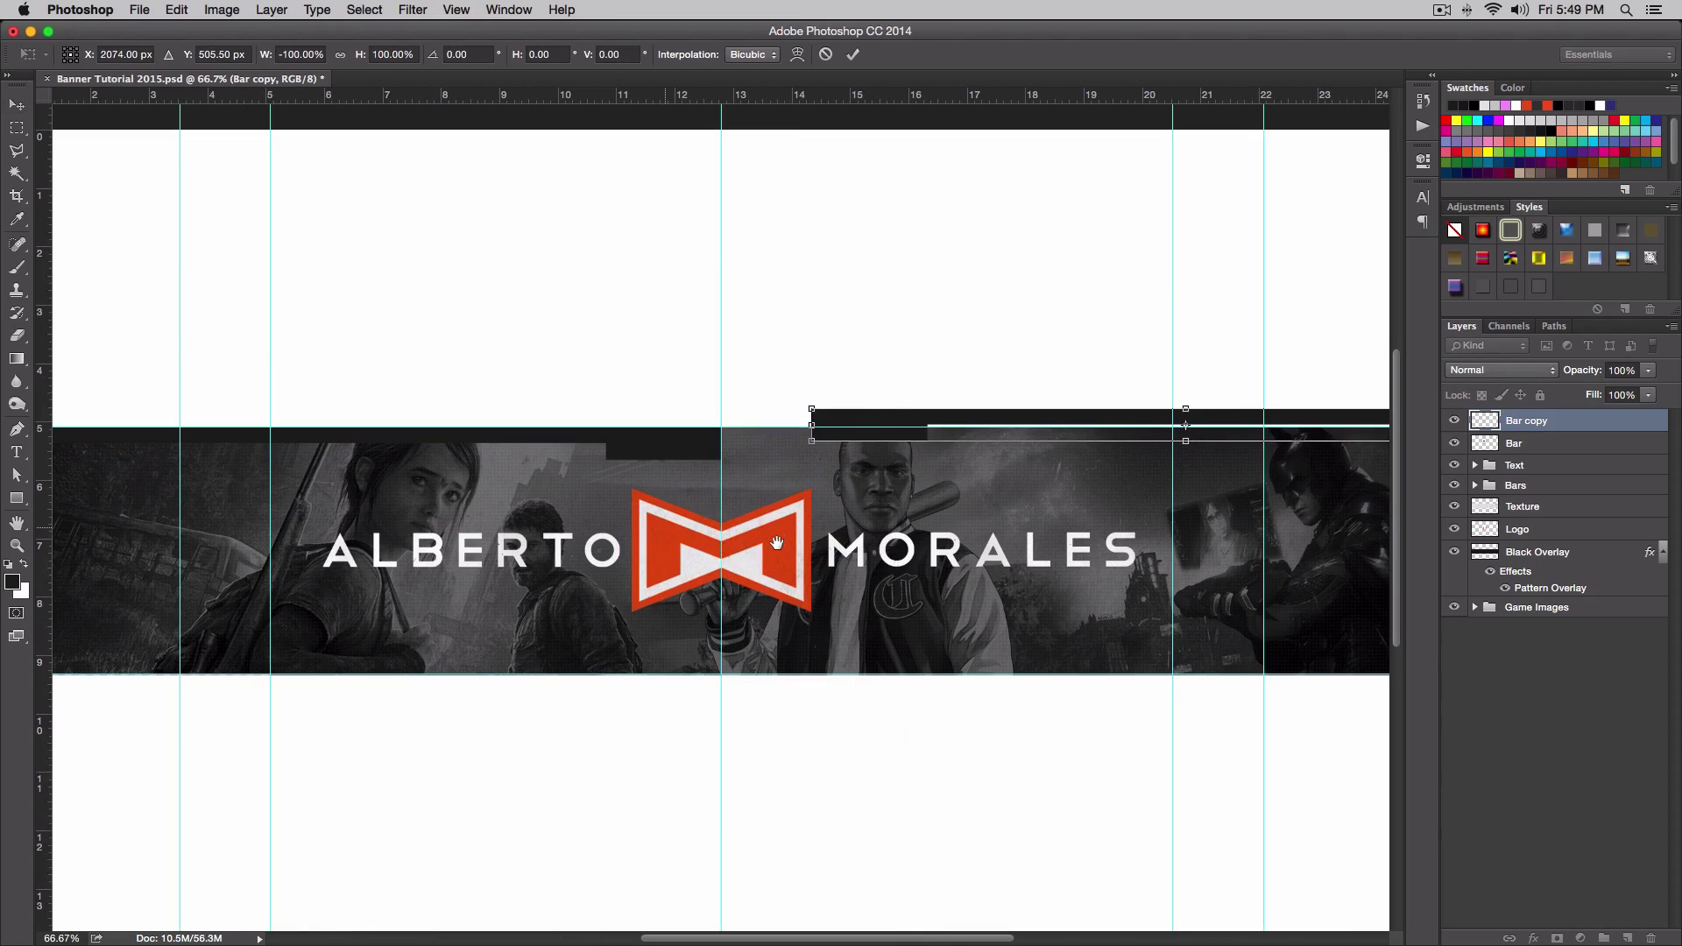
drag(846, 440, 759, 463)
key(Return)
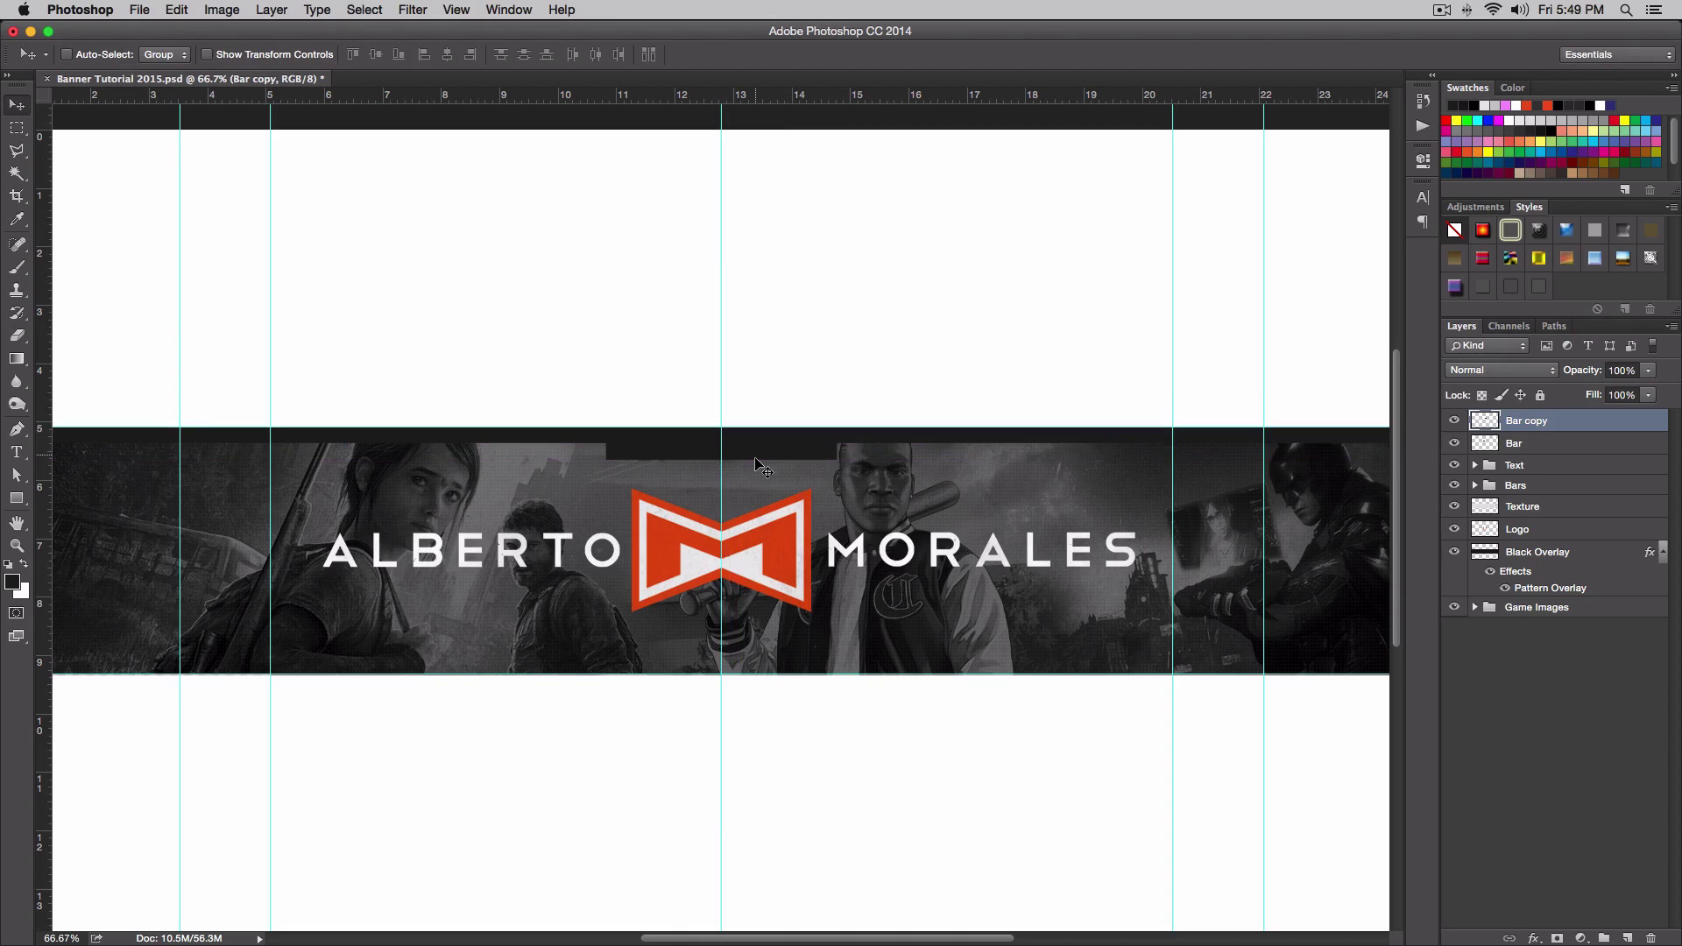
Move a vertical guide aside, then view the banner at 100% with guides hidden.
scroll(755, 462, down, 2)
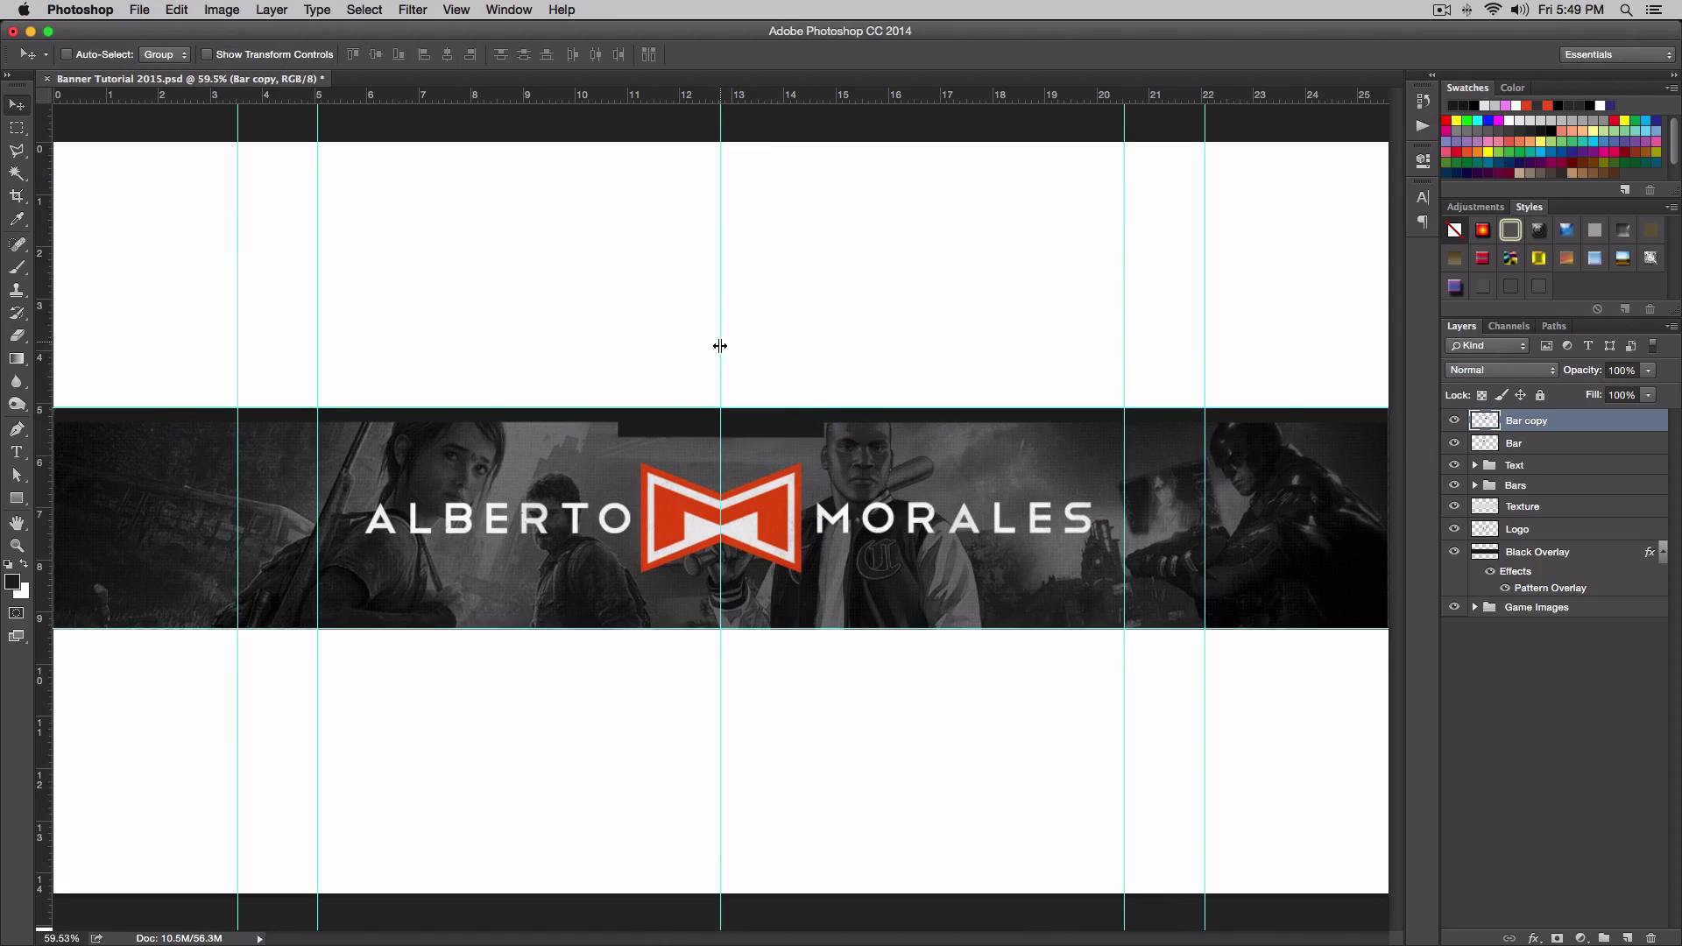
drag(719, 346, 27, 263)
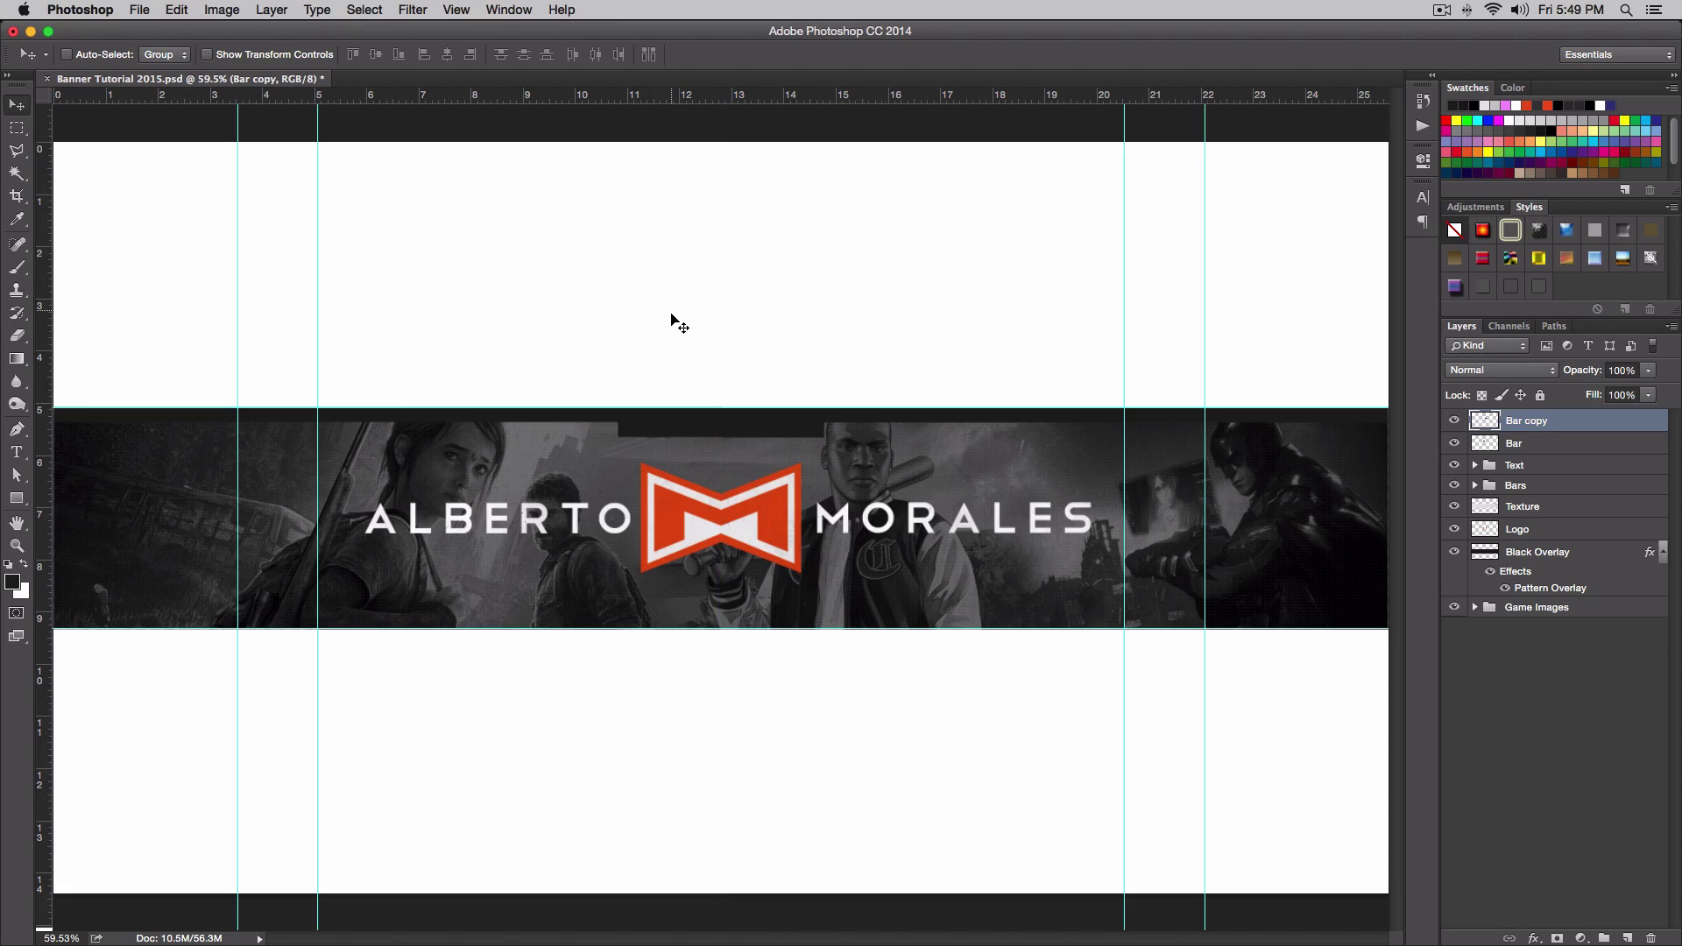
key(super+minus)
key(super+semicolon)
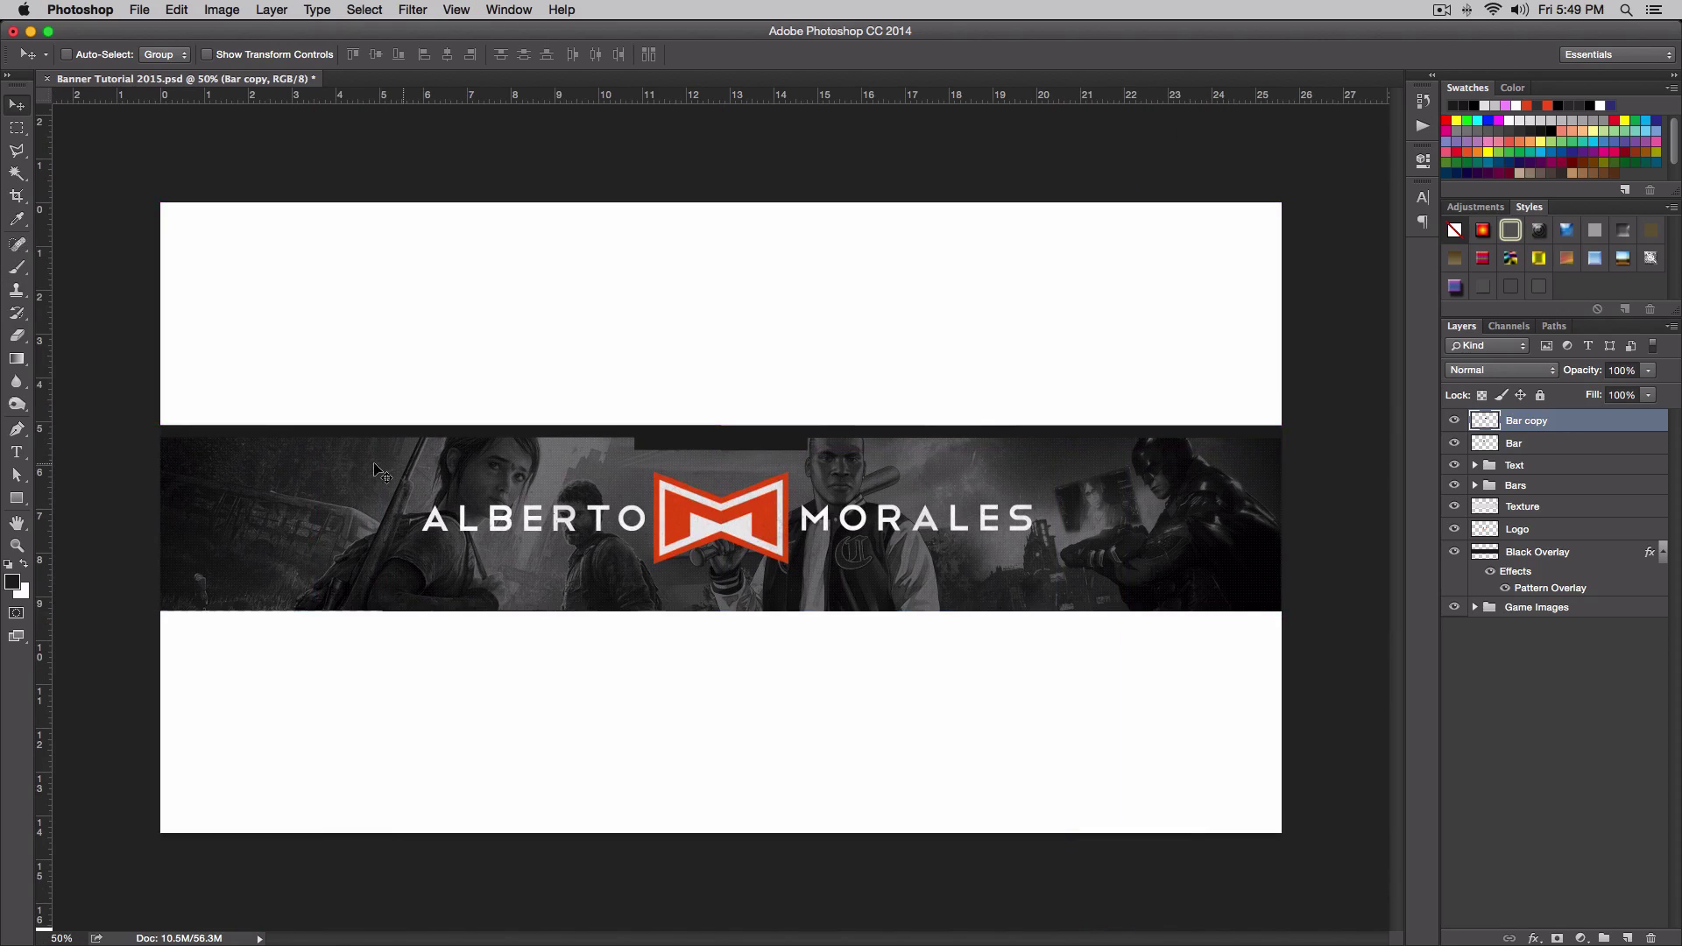
key(super+semicolon)
key(super+plus)
key(super+plus)
key(super+semicolon)
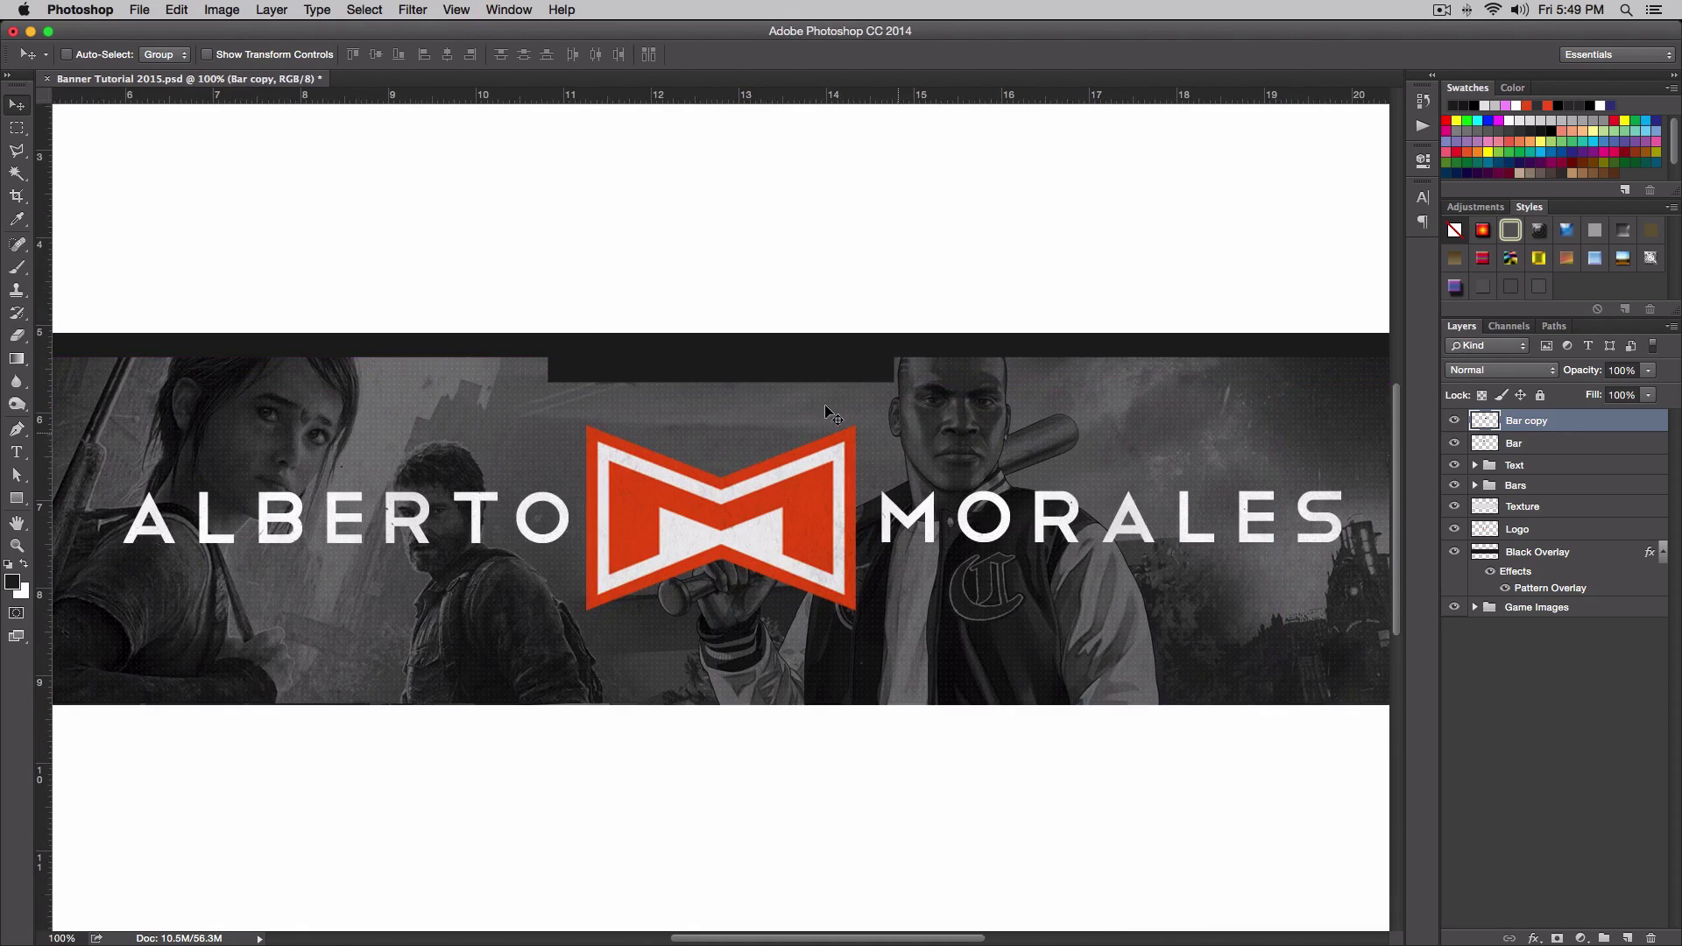
Check the top bar's alignment near the logo, then select the Text group.
drag(719, 292, 716, 310)
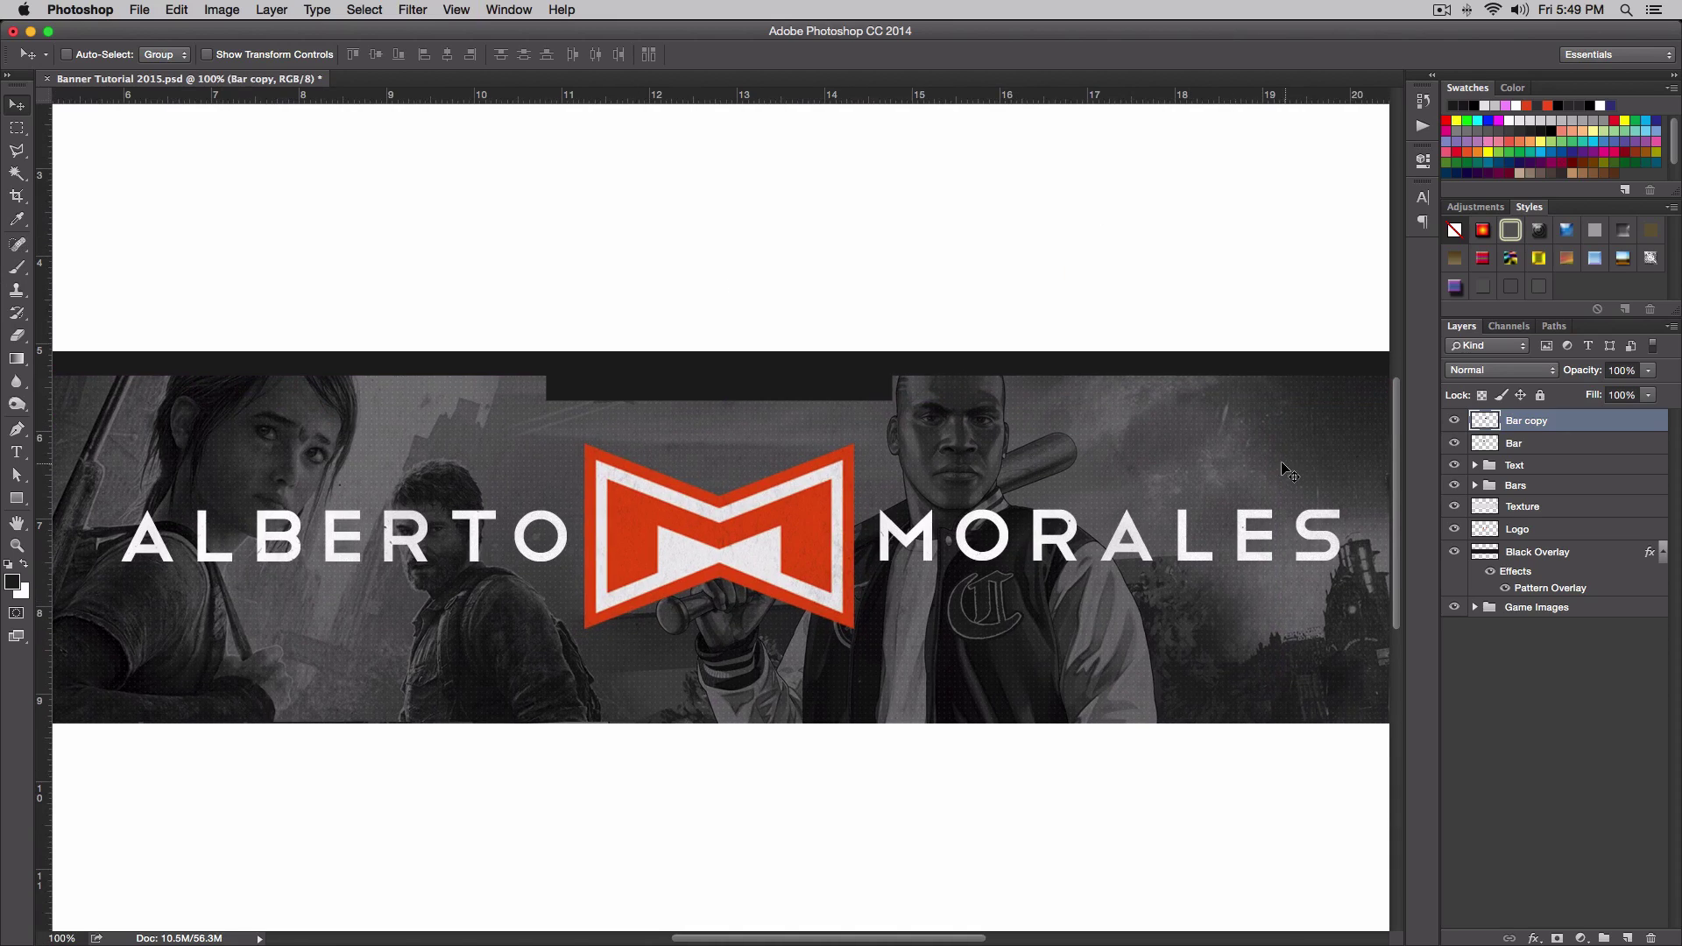
key(super+semicolon)
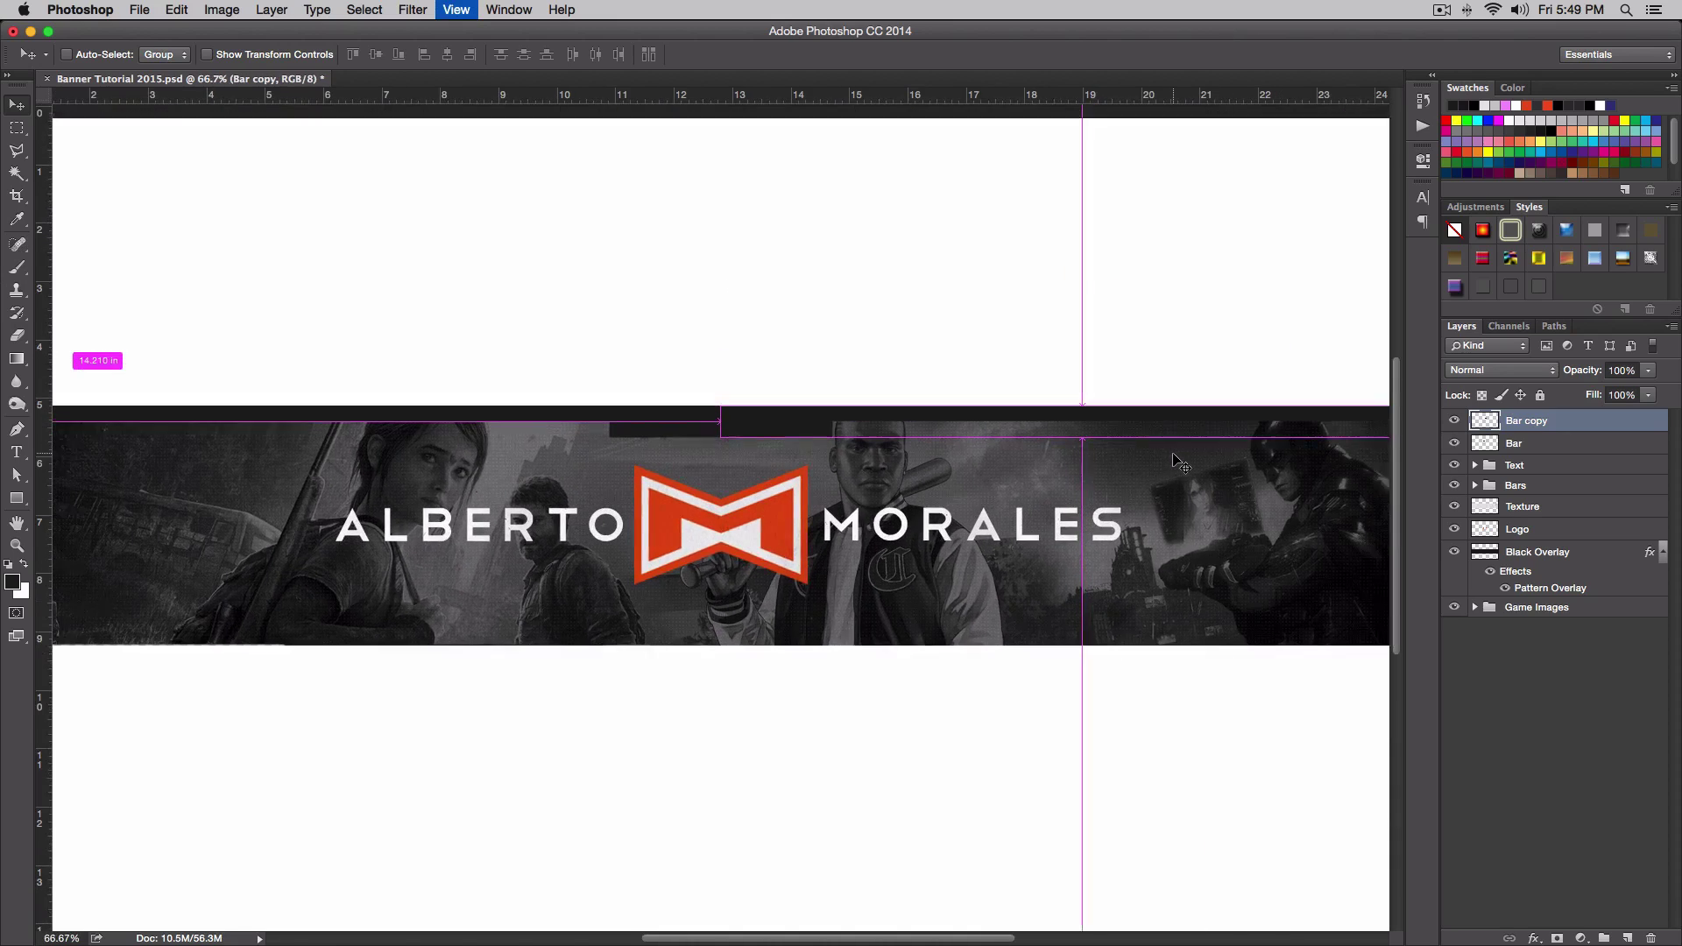
key(super+minus)
key(super+minus)
key(super+semicolon)
key(super+semicolon)
key(super+semicolon)
key(super+semicolon)
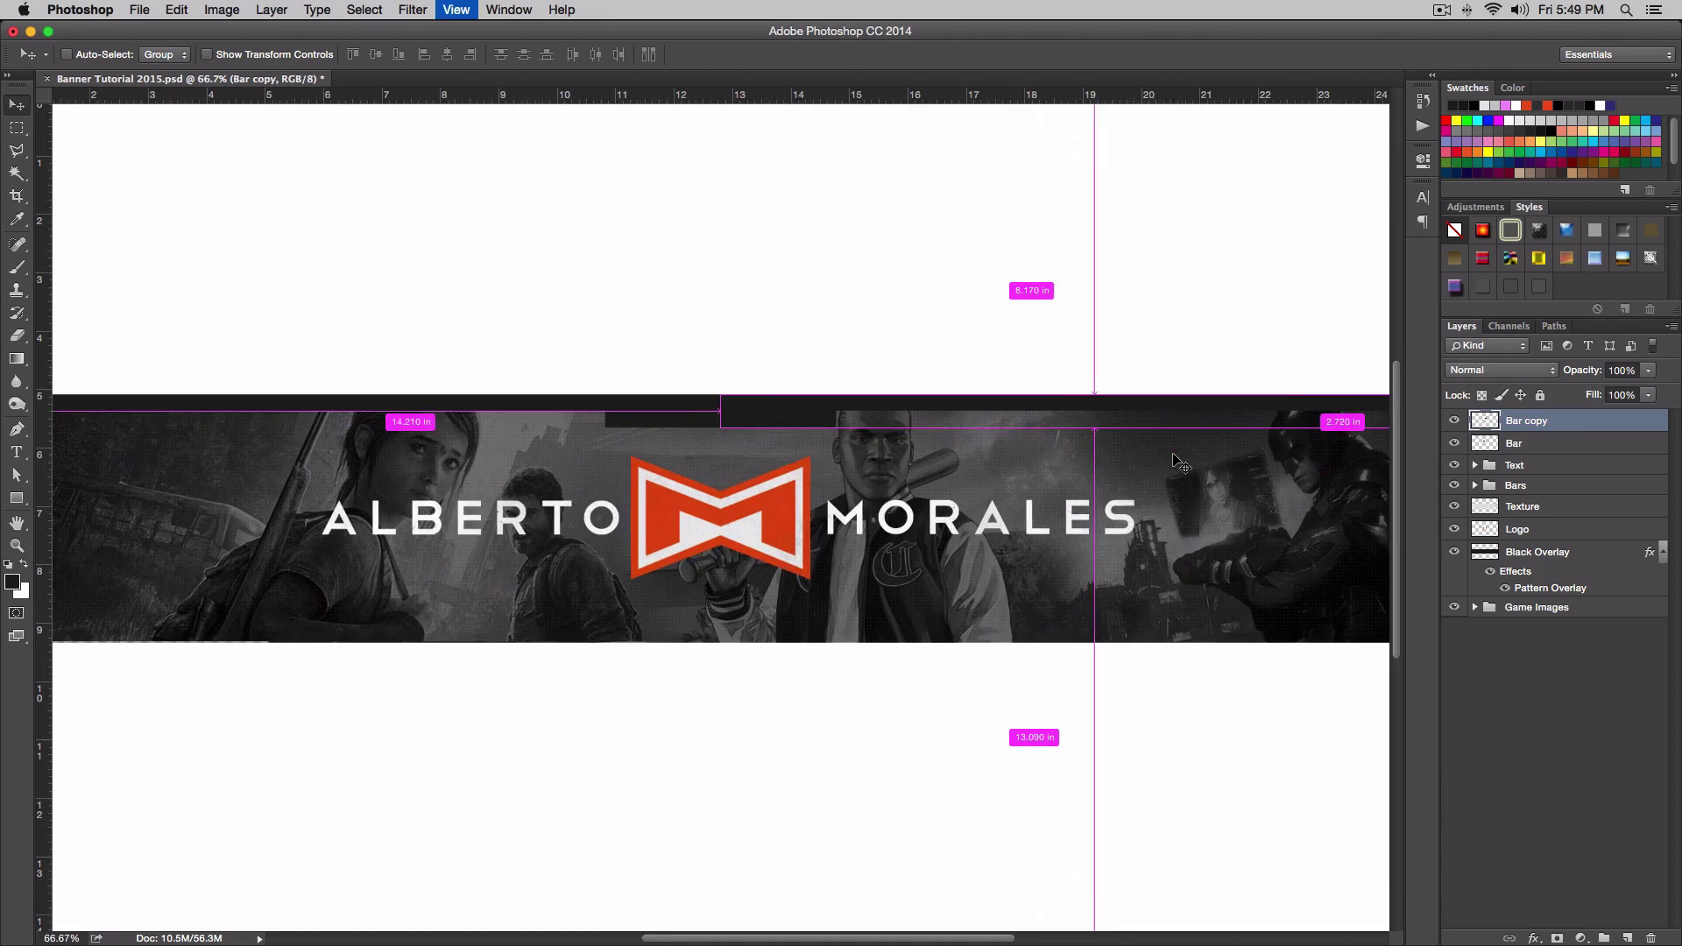
key(super+semicolon)
key(super+plus)
key(super+plus)
drag(1076, 388, 1047, 408)
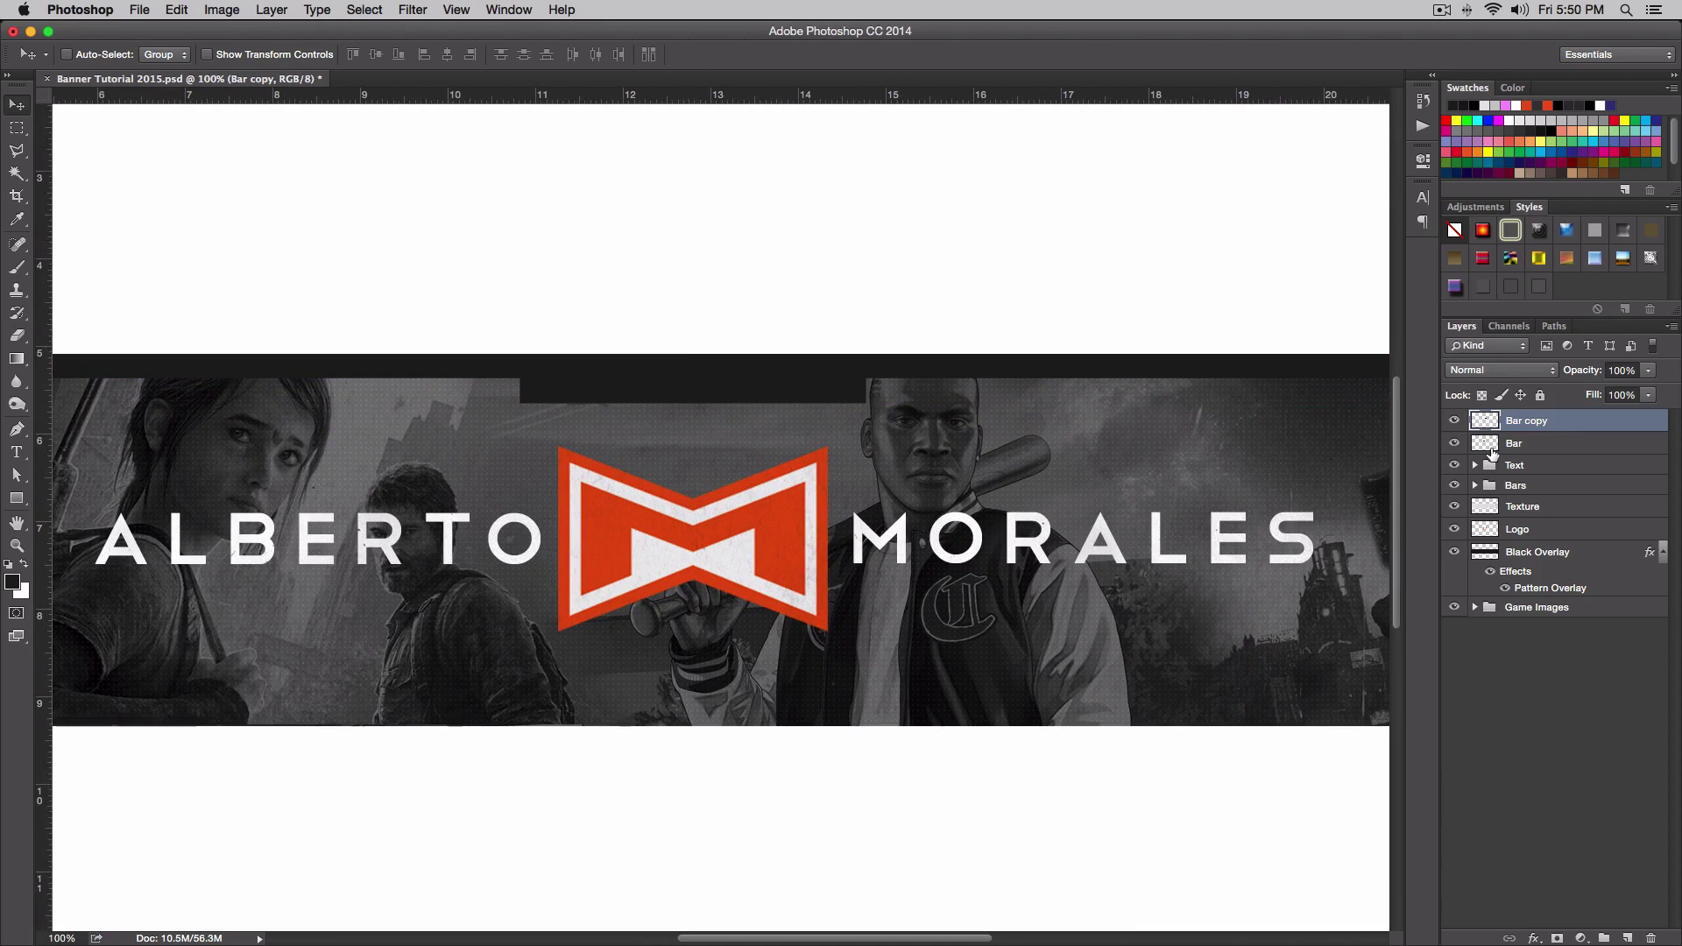
click(1583, 464)
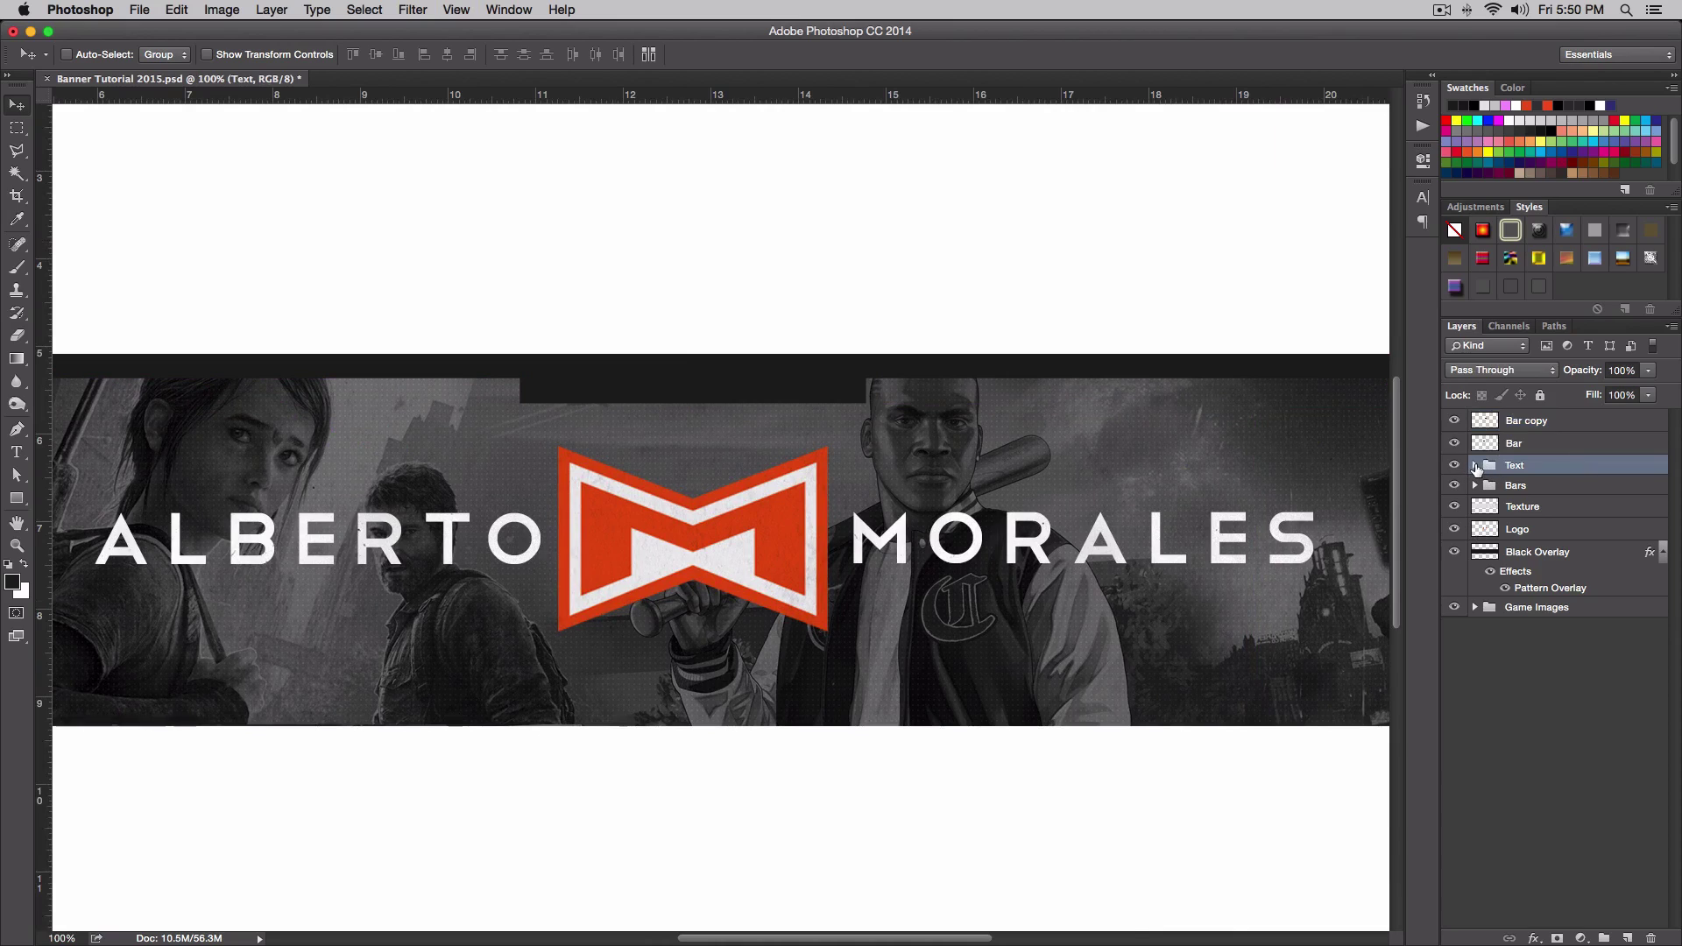
click(1476, 465)
click(1475, 466)
Give the Text group a Multiply drop shadow at 30% opacity, 4 px distance and size.
double_click(1564, 469)
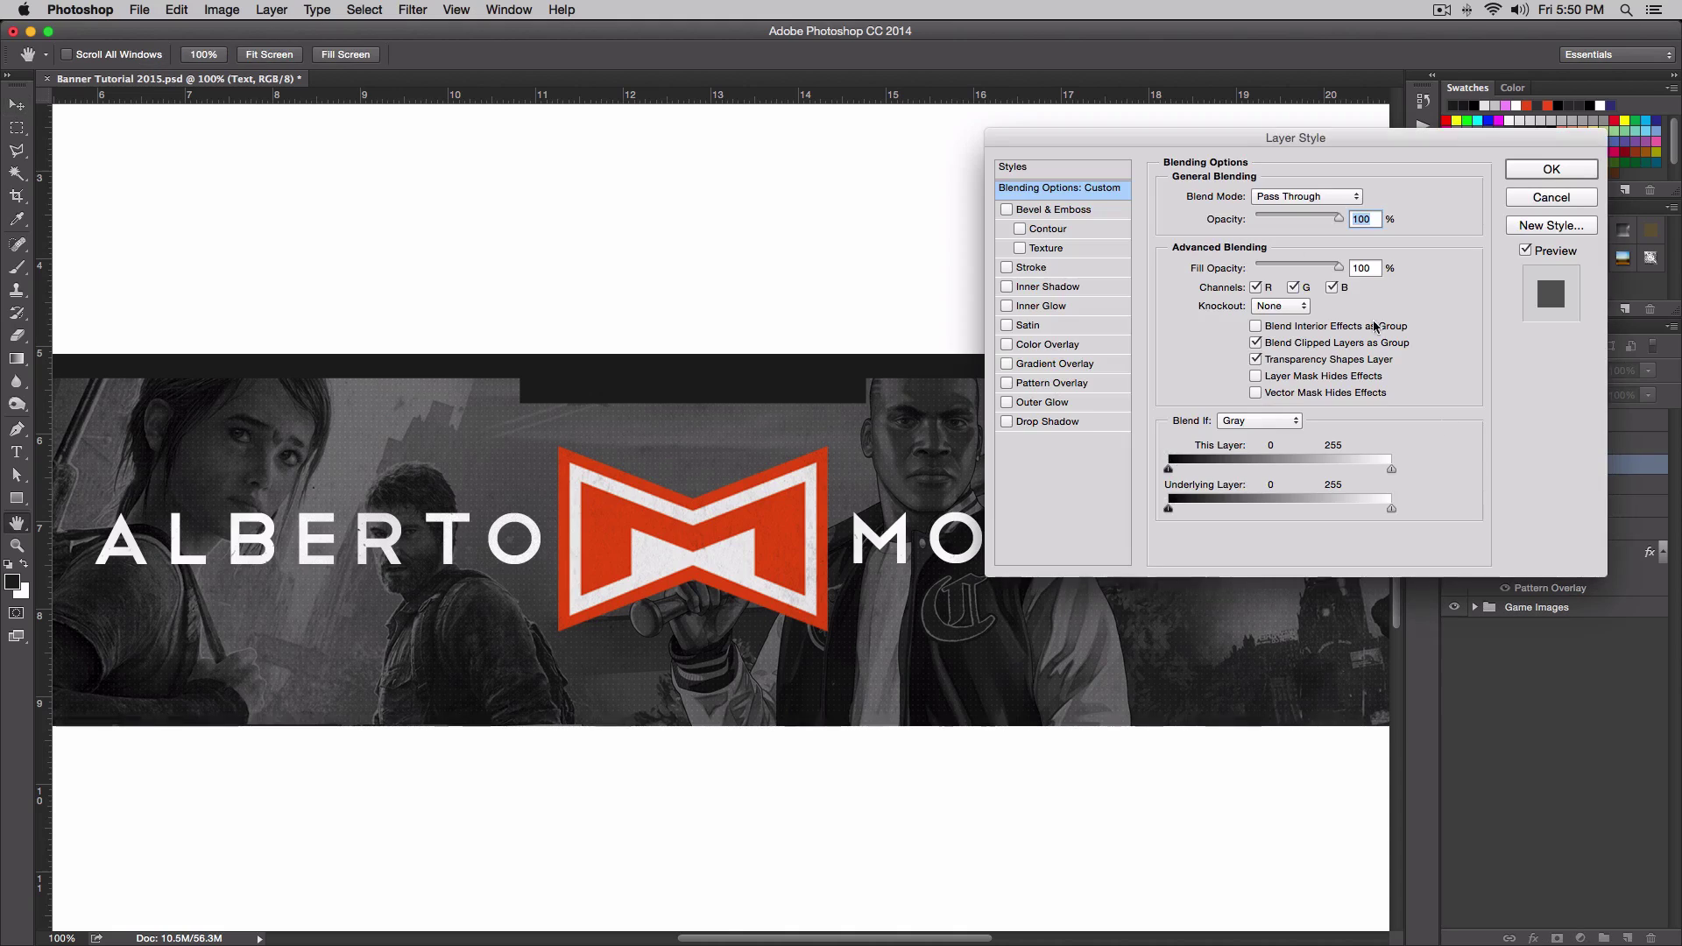
drag(1217, 120, 1272, 142)
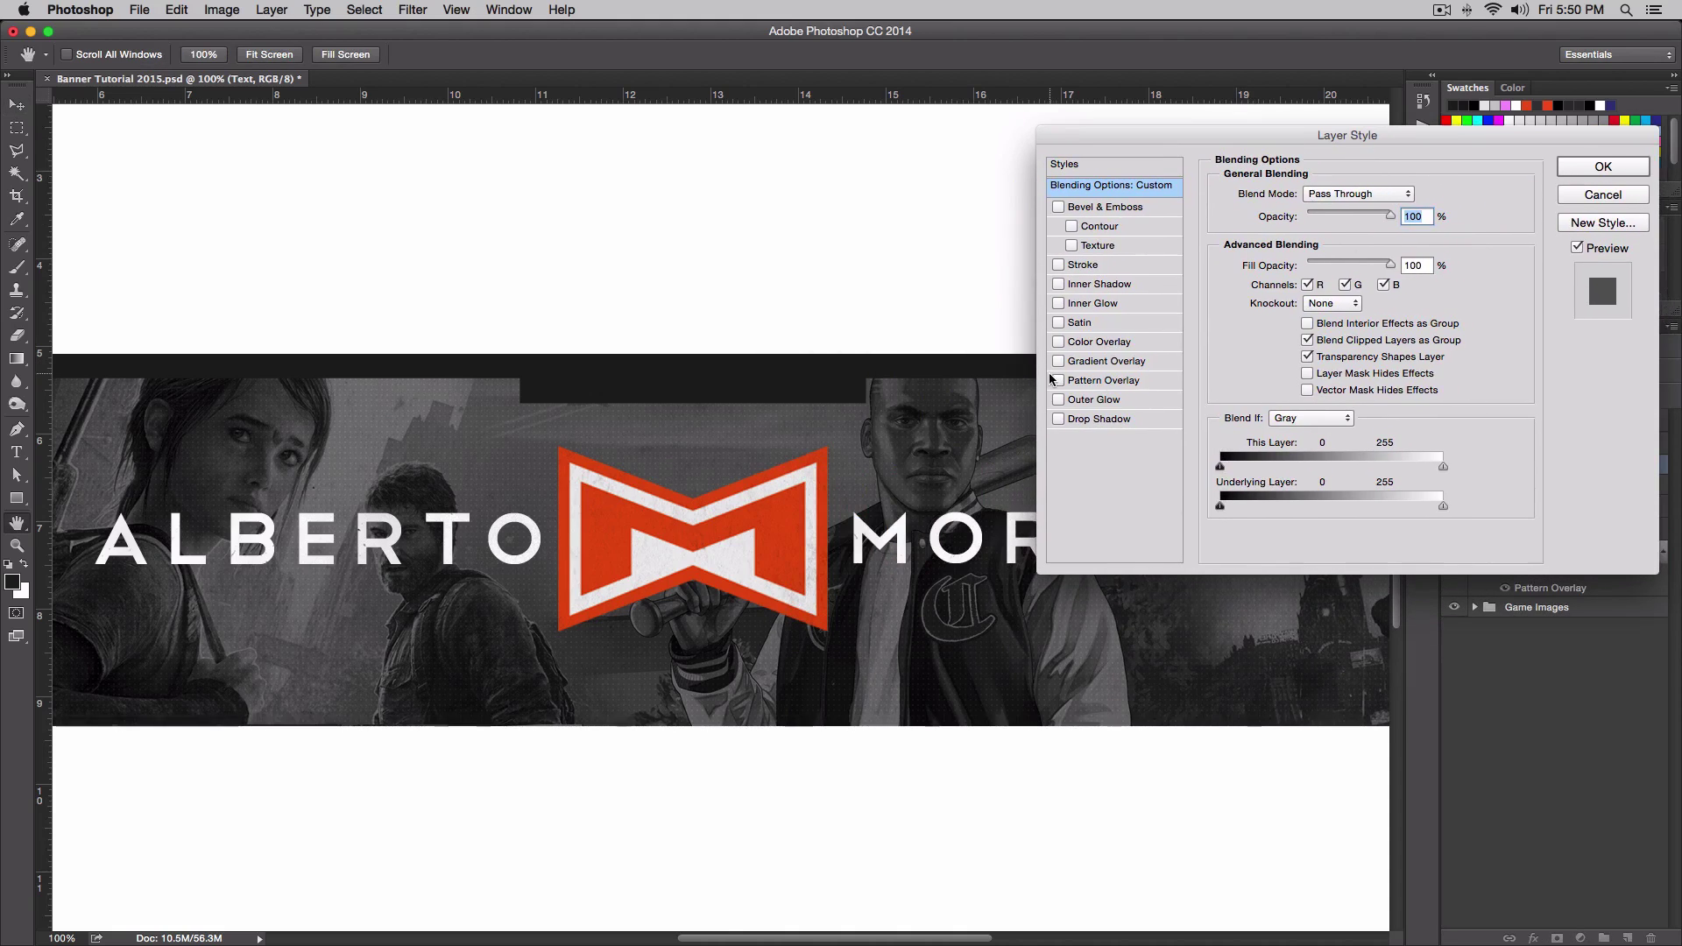
click(1059, 420)
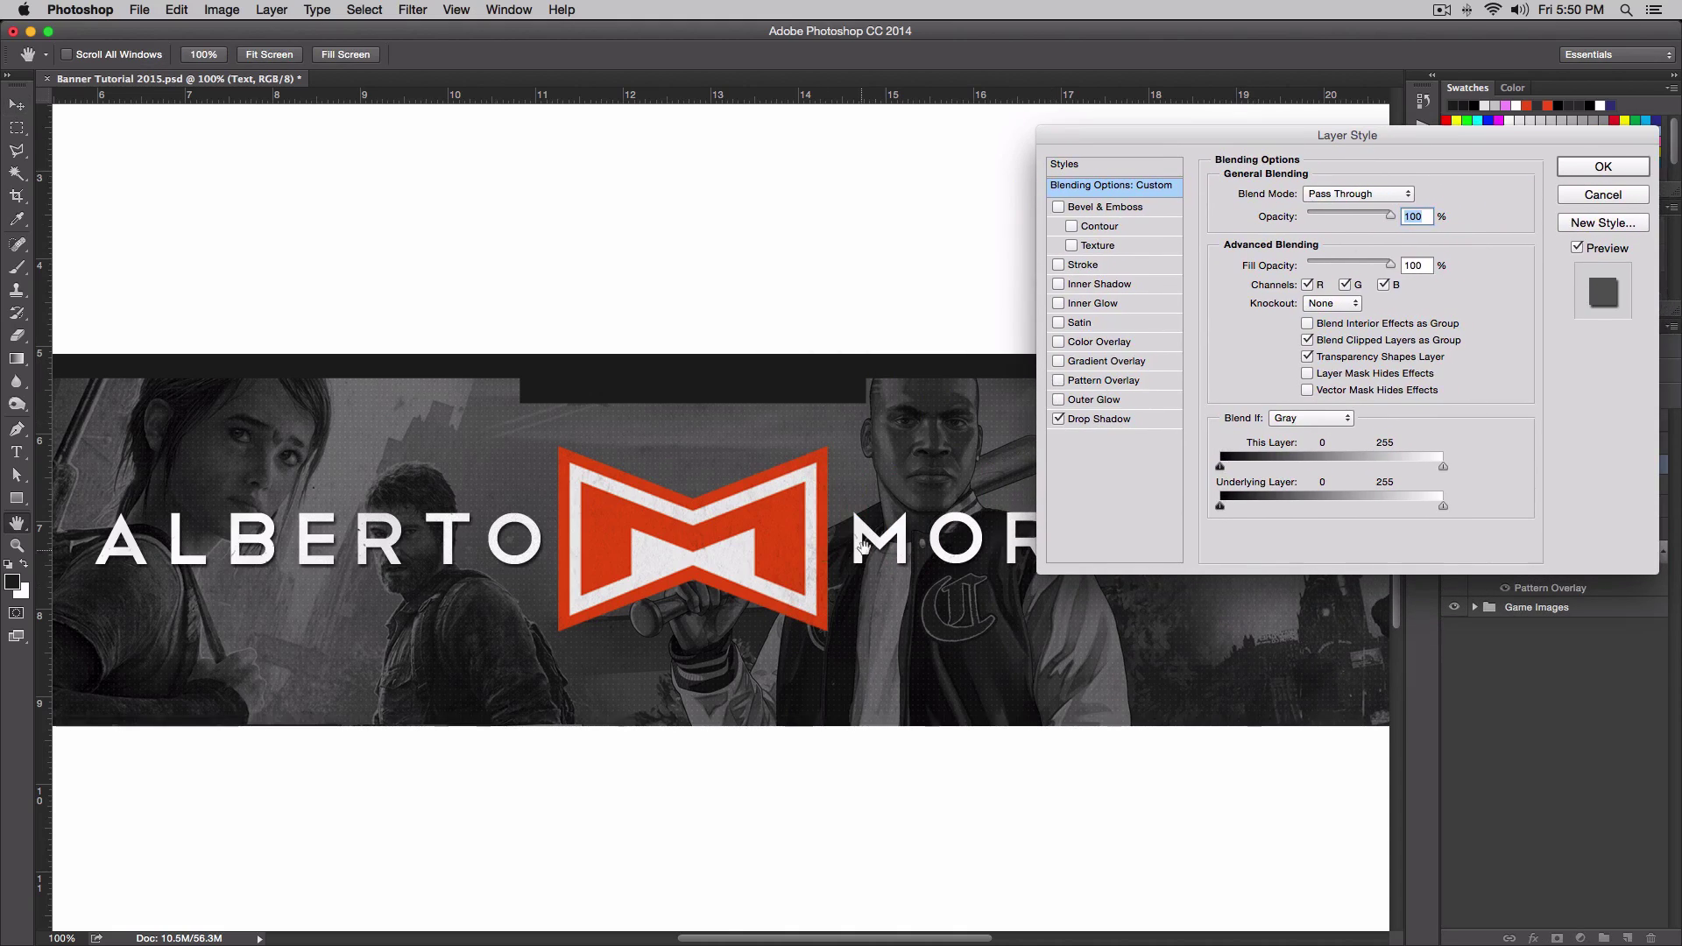
click(1120, 420)
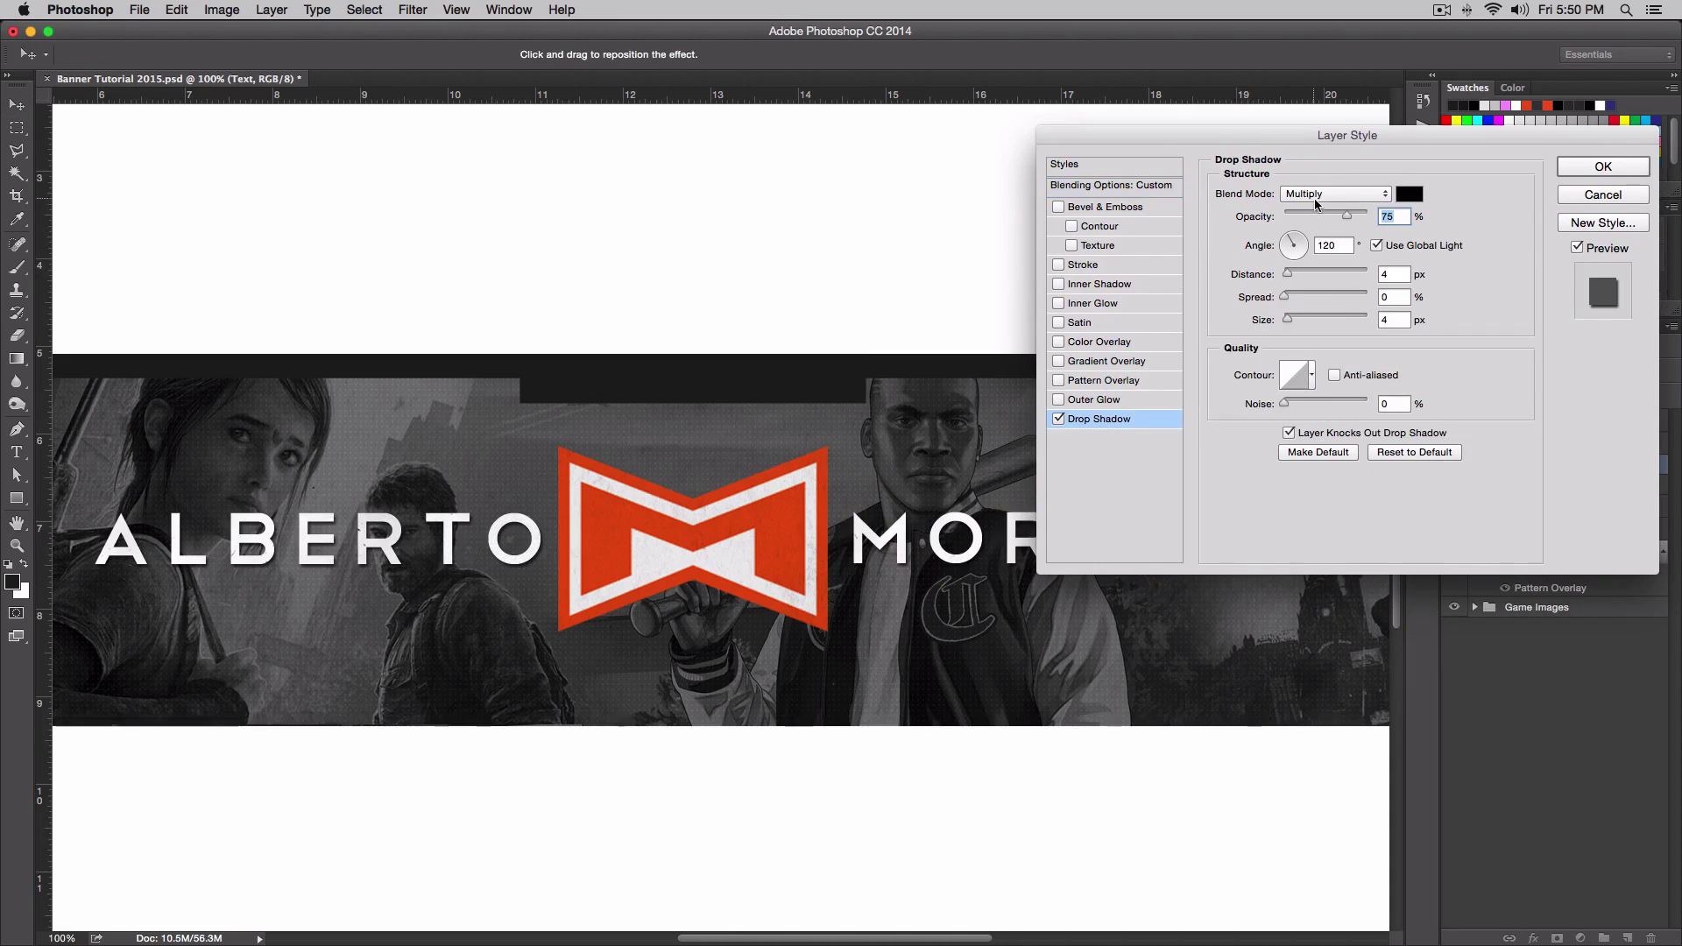
drag(1312, 215, 1307, 216)
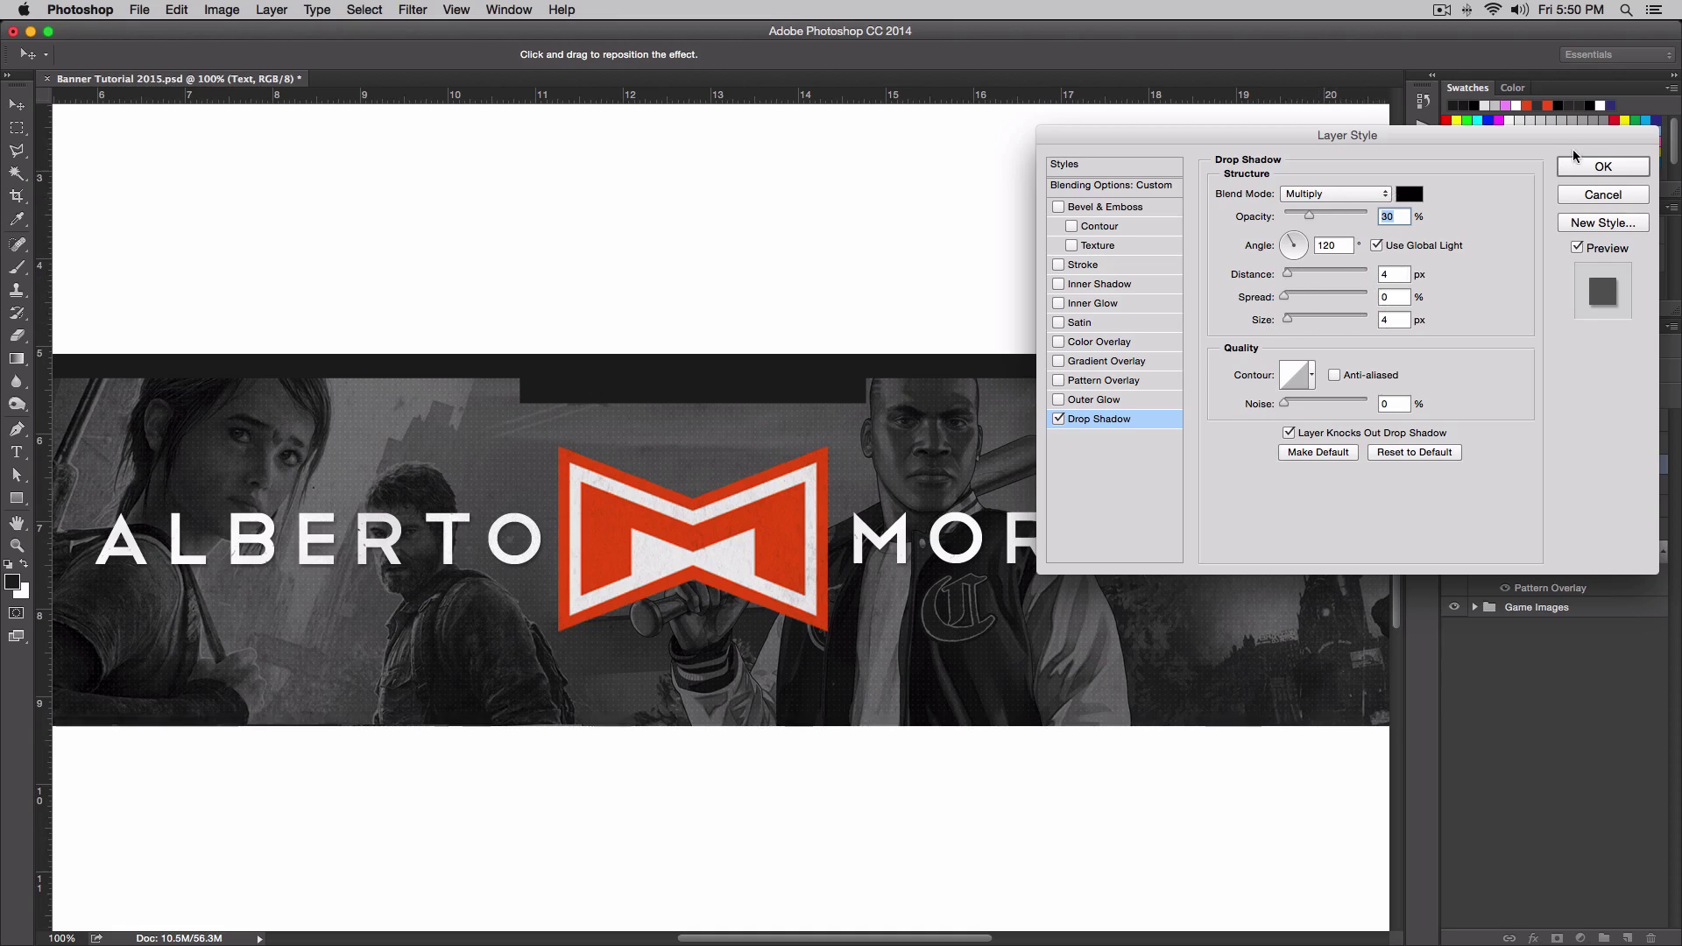
click(1601, 168)
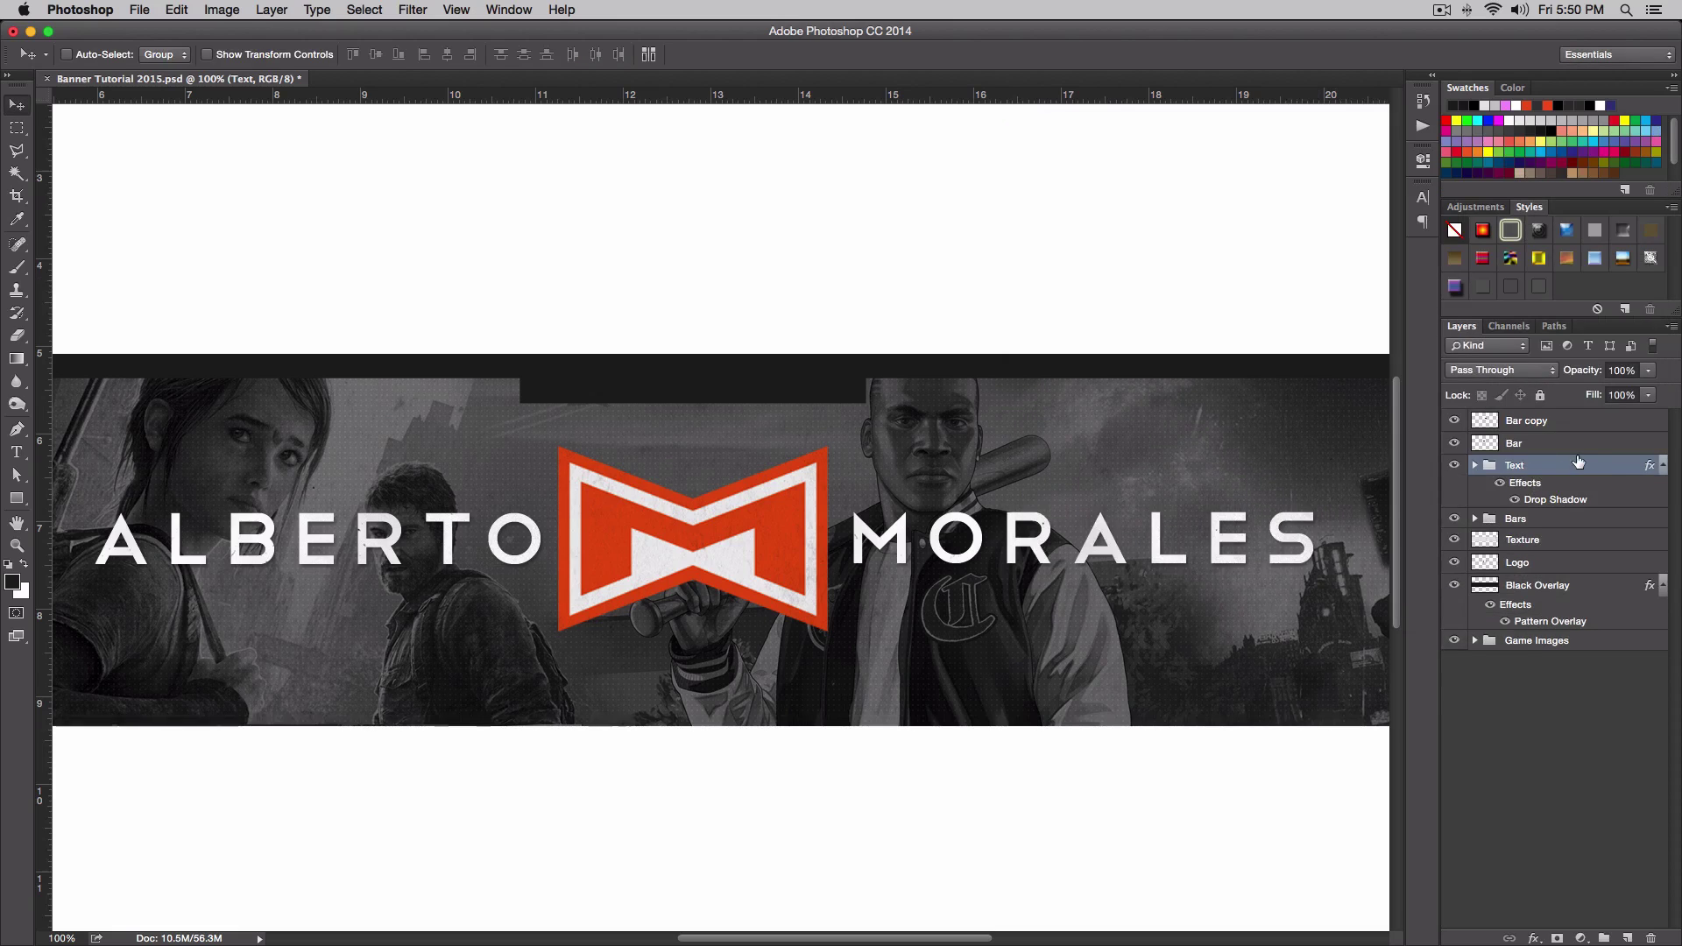
Copy the Text group's layer style and paste it onto the Logo layer.
right_click(1578, 464)
click(1587, 462)
right_click(1567, 469)
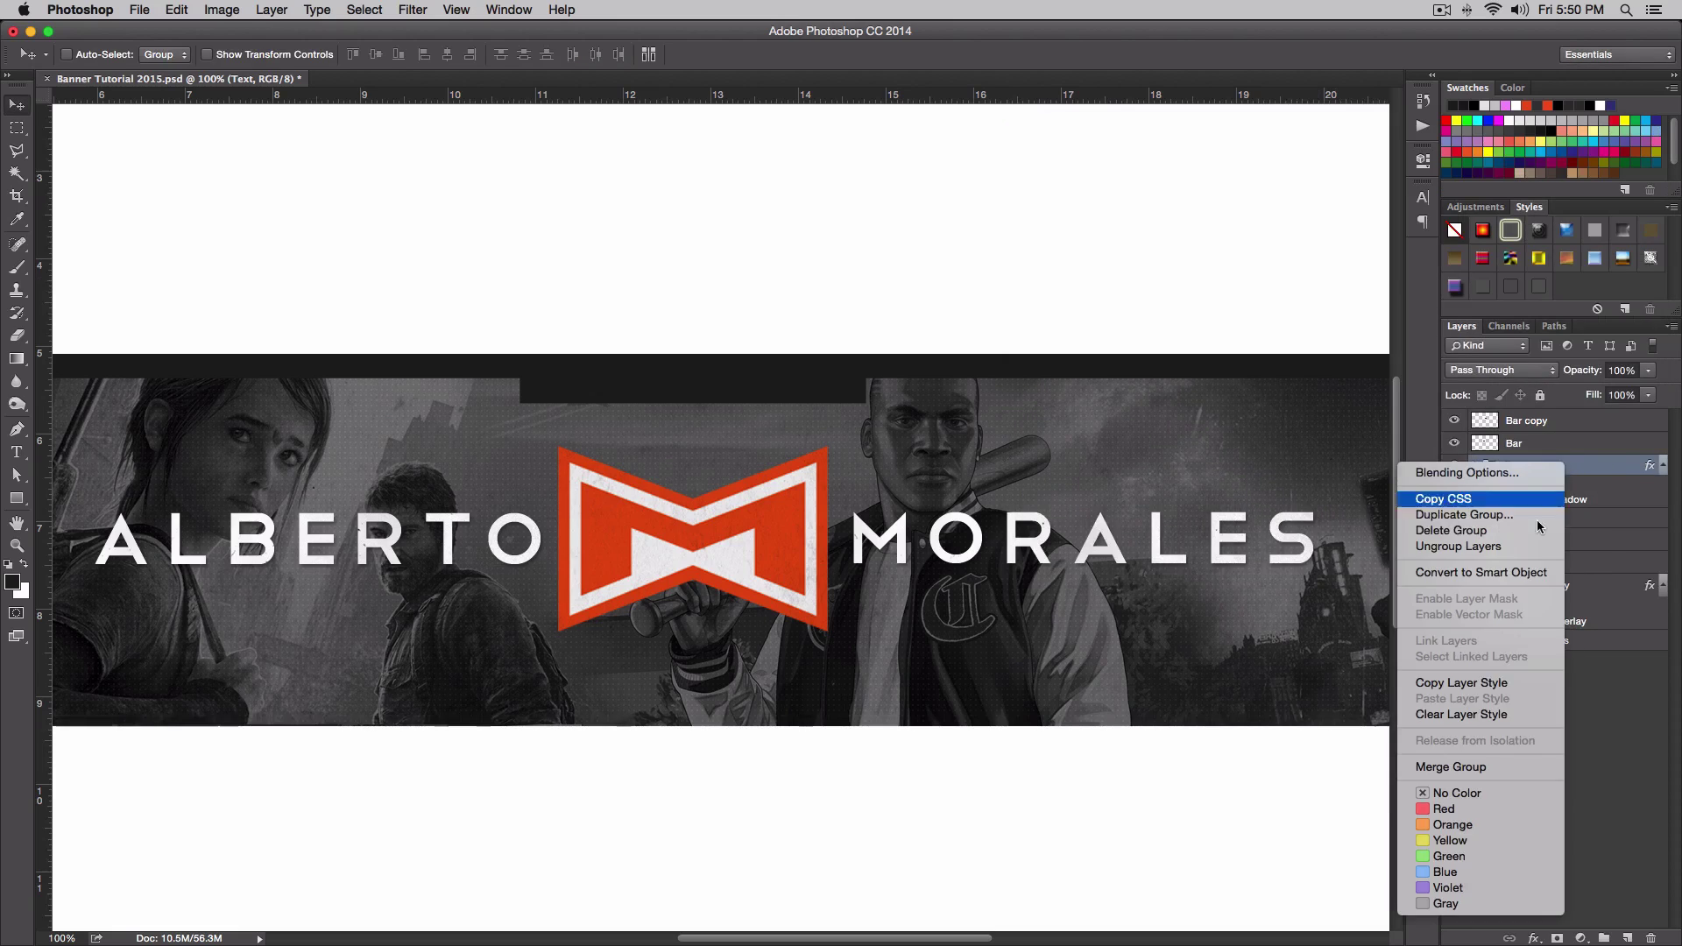
click(1472, 682)
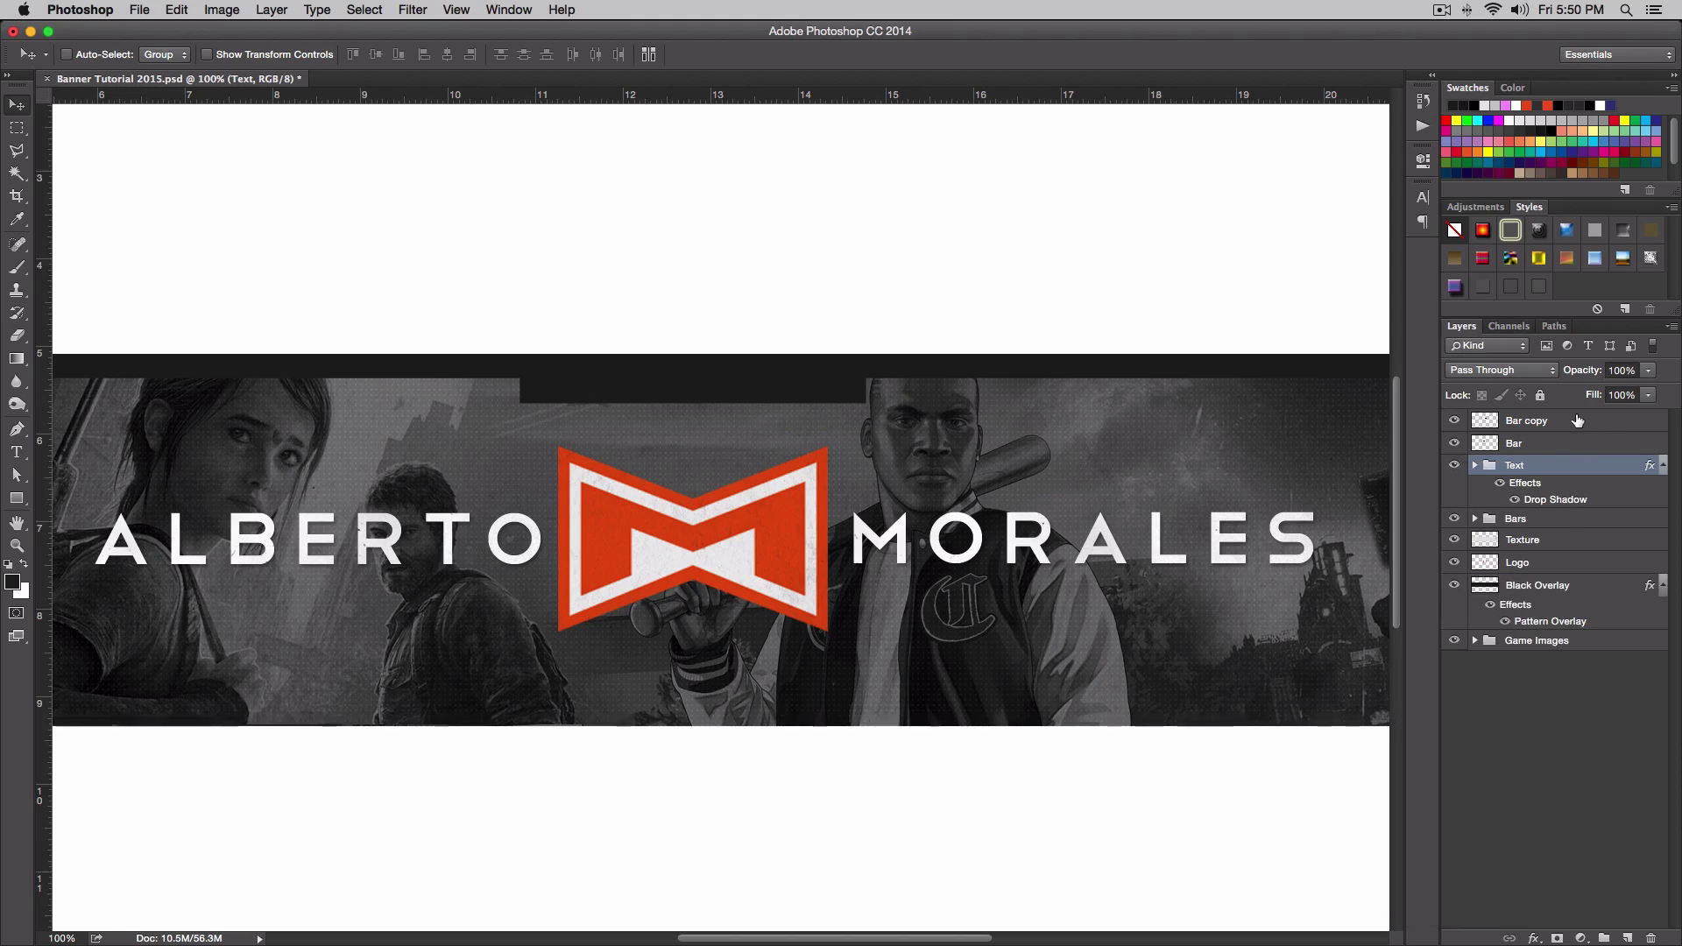
click(1547, 567)
right_click(1549, 566)
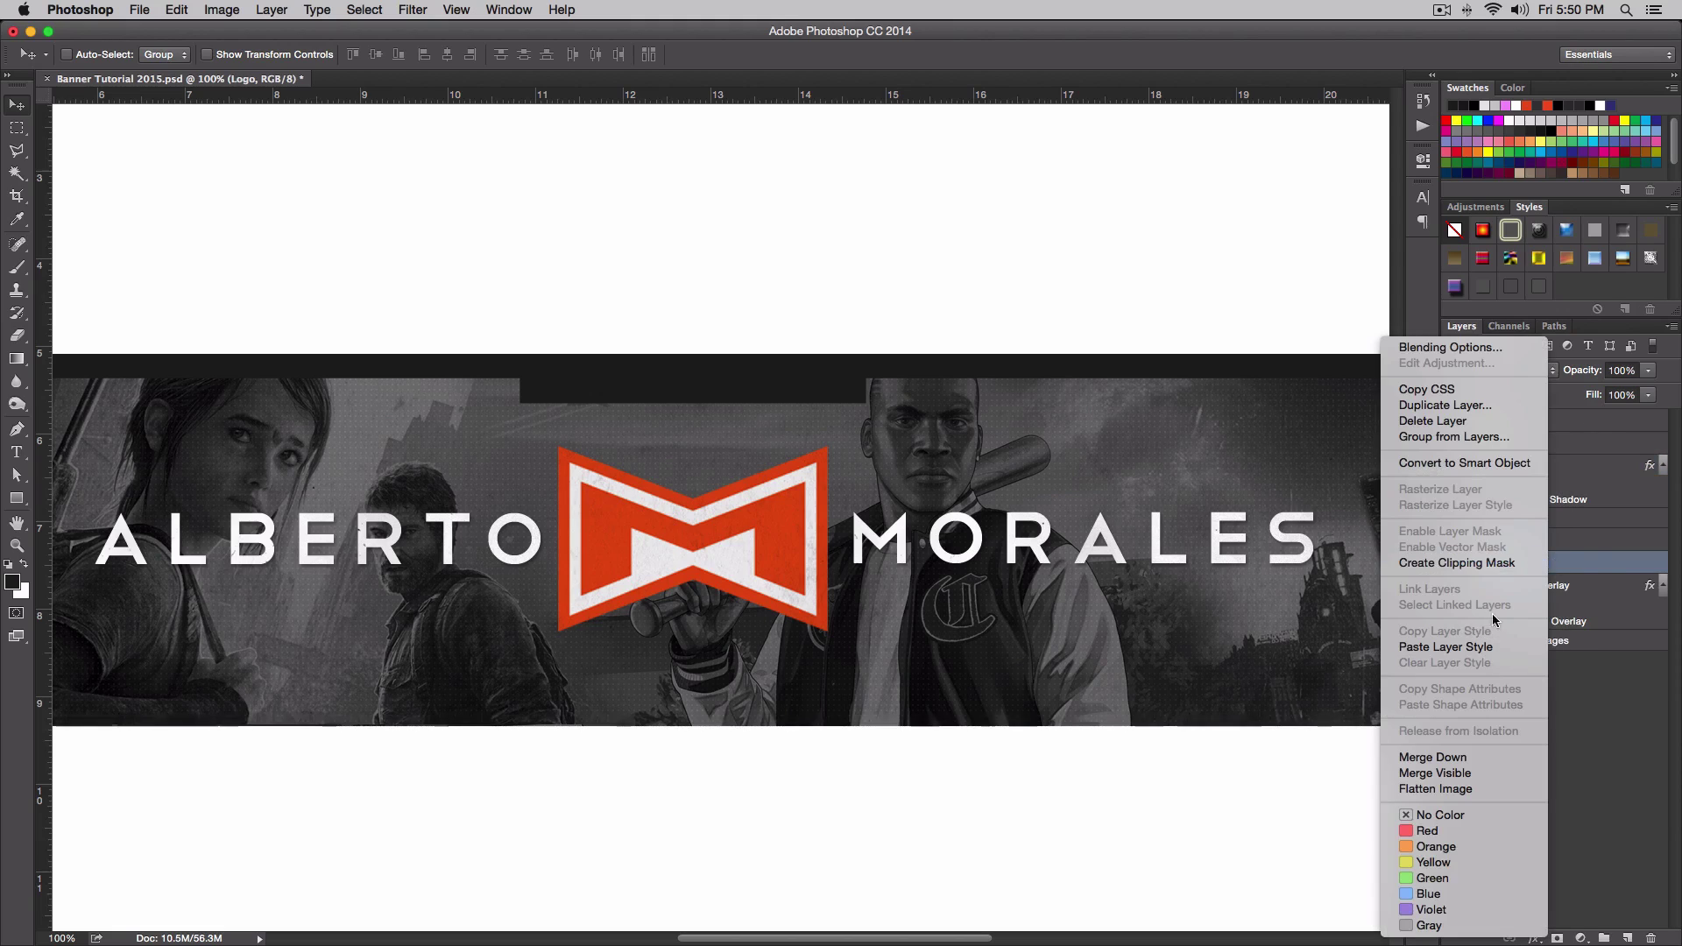
click(1456, 647)
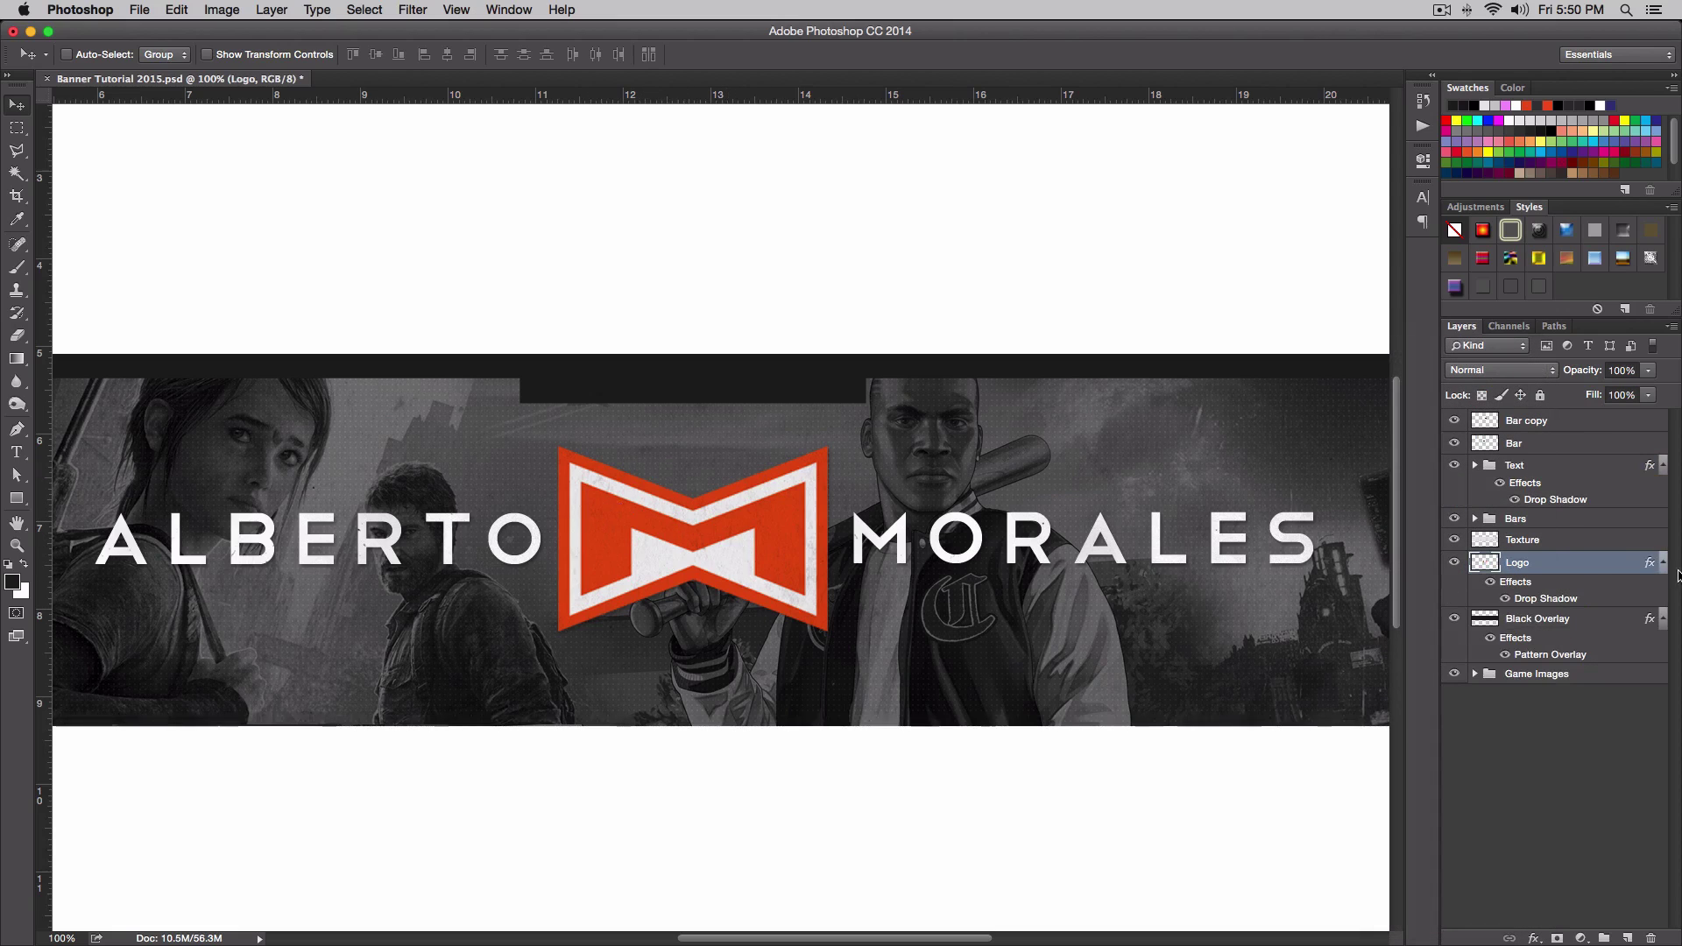
Set the Logo layer's drop shadow angle to 90°.
double_click(1558, 570)
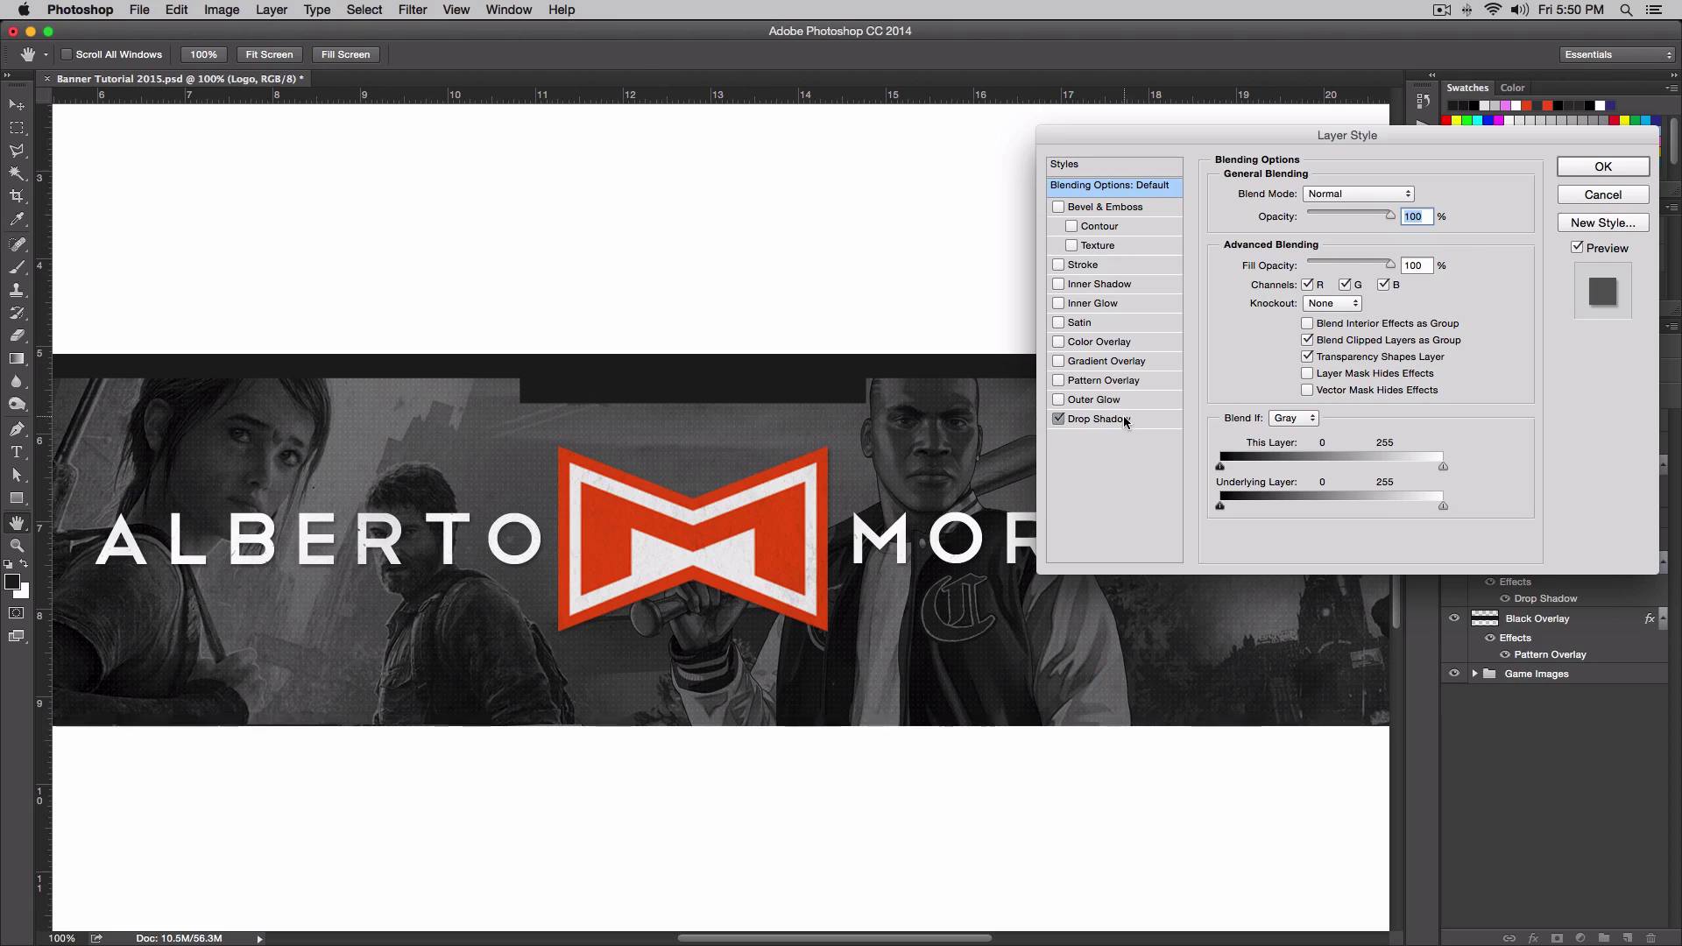
click(1087, 419)
click(1338, 246)
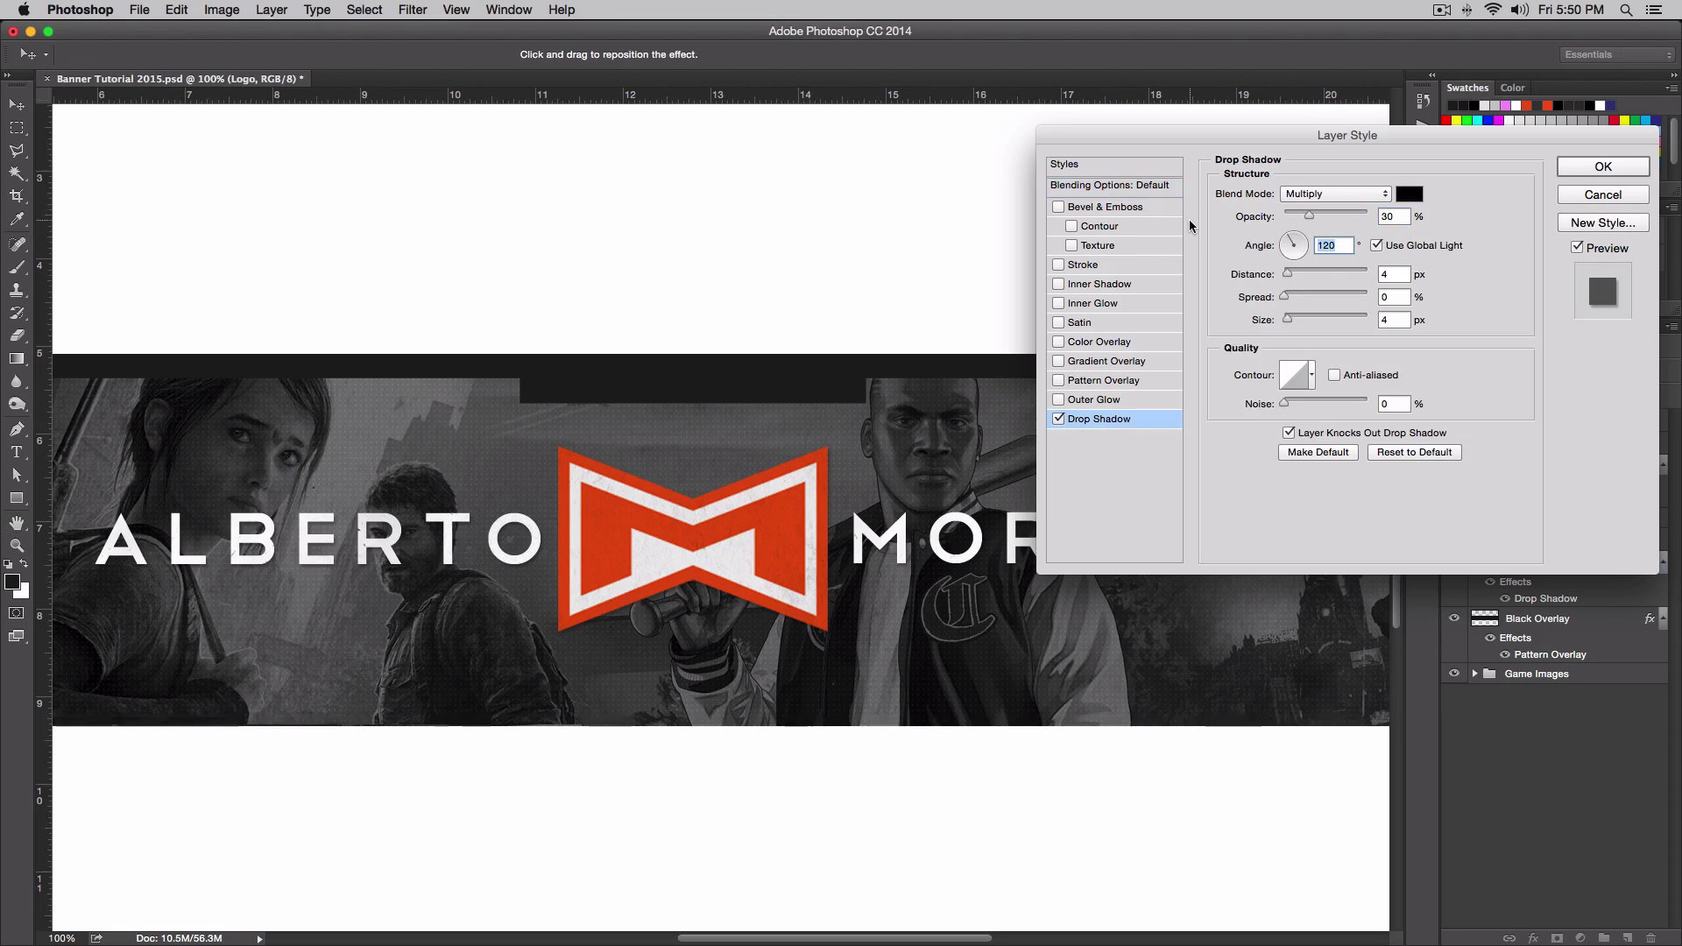
text(90)
Confirm the Logo's 90° angle and recheck the Text shadow, keeping Multiply blend mode.
click(1603, 166)
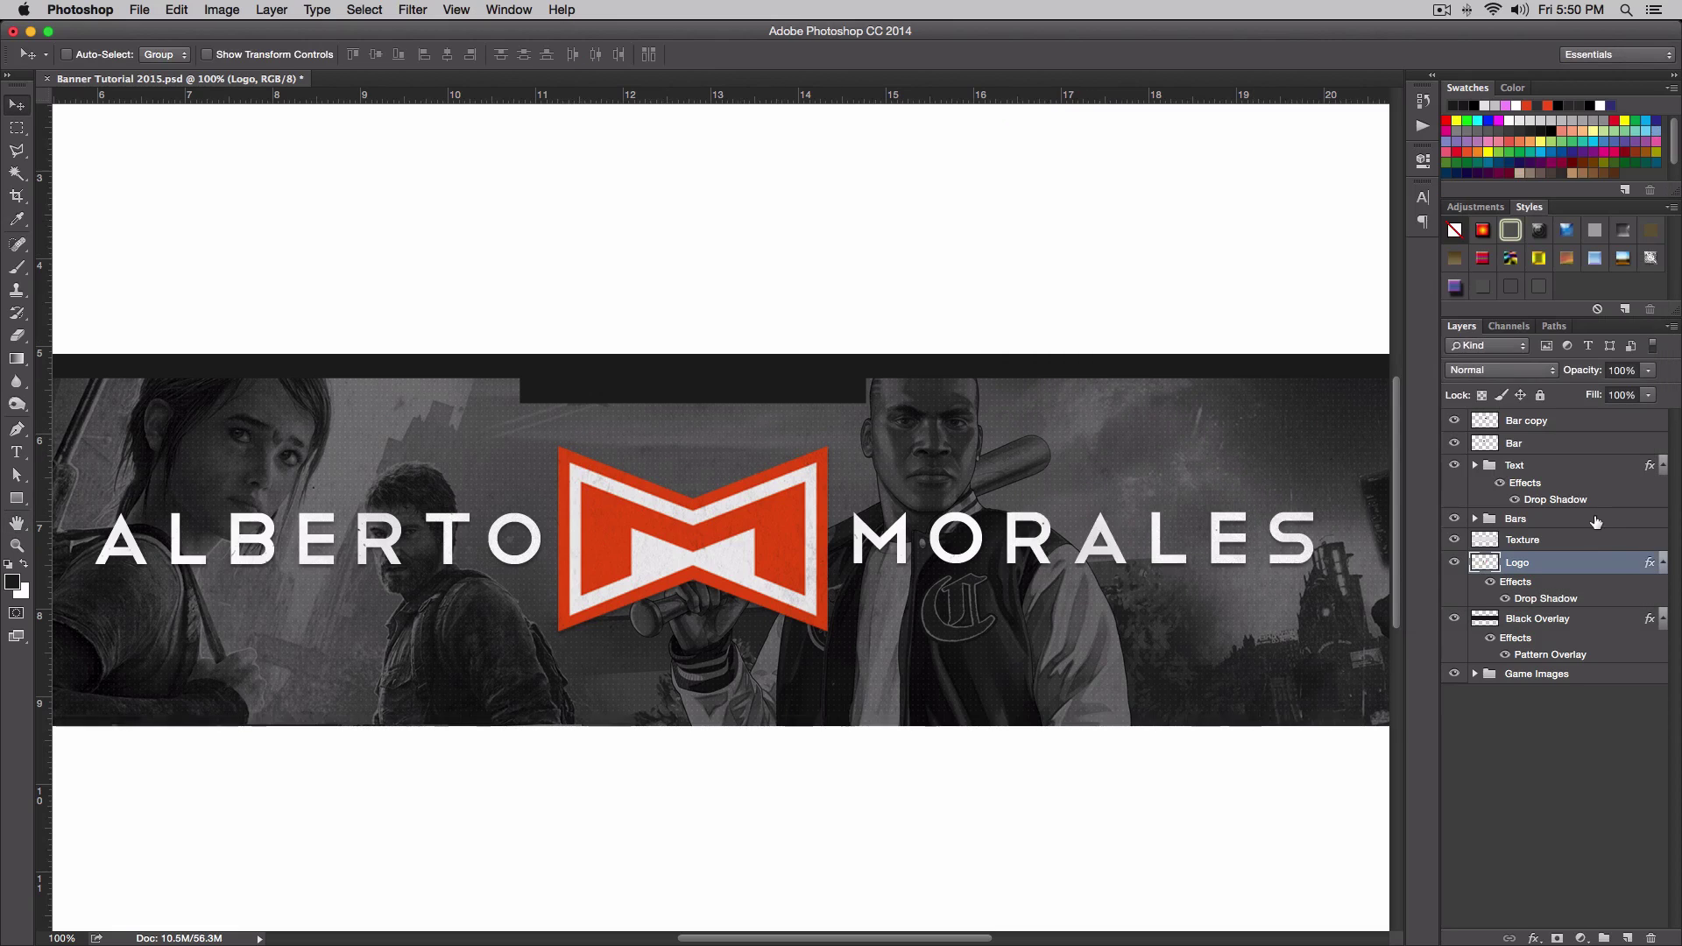
double_click(1586, 473)
click(1106, 418)
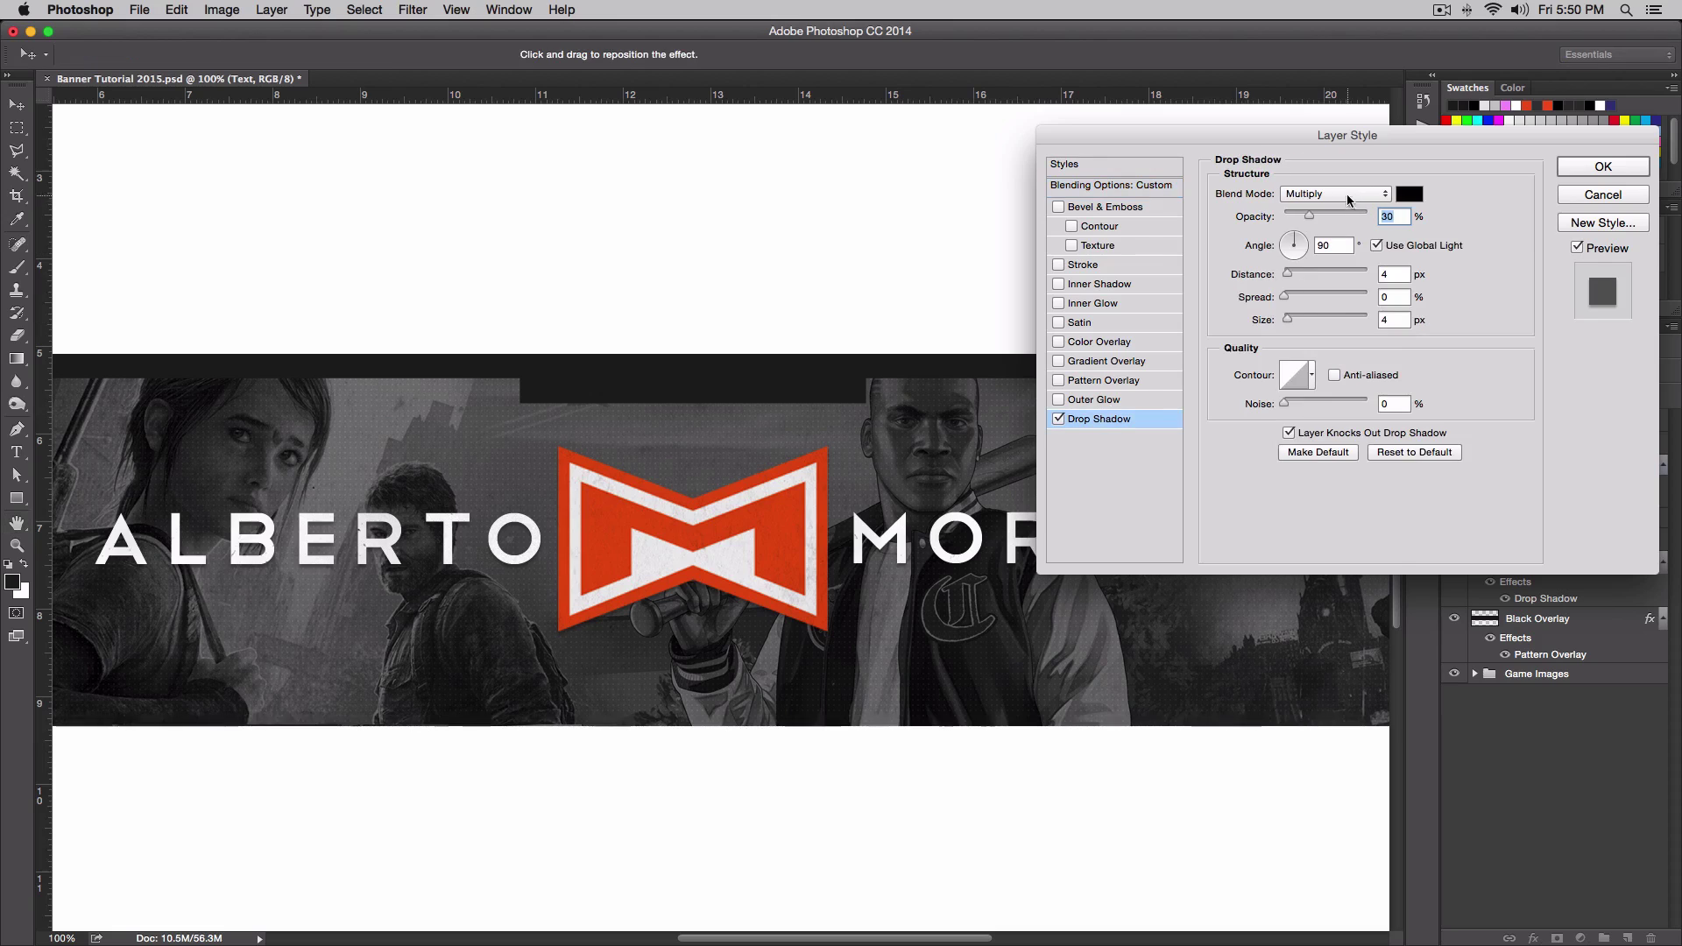
click(1348, 195)
click(1348, 196)
click(1588, 168)
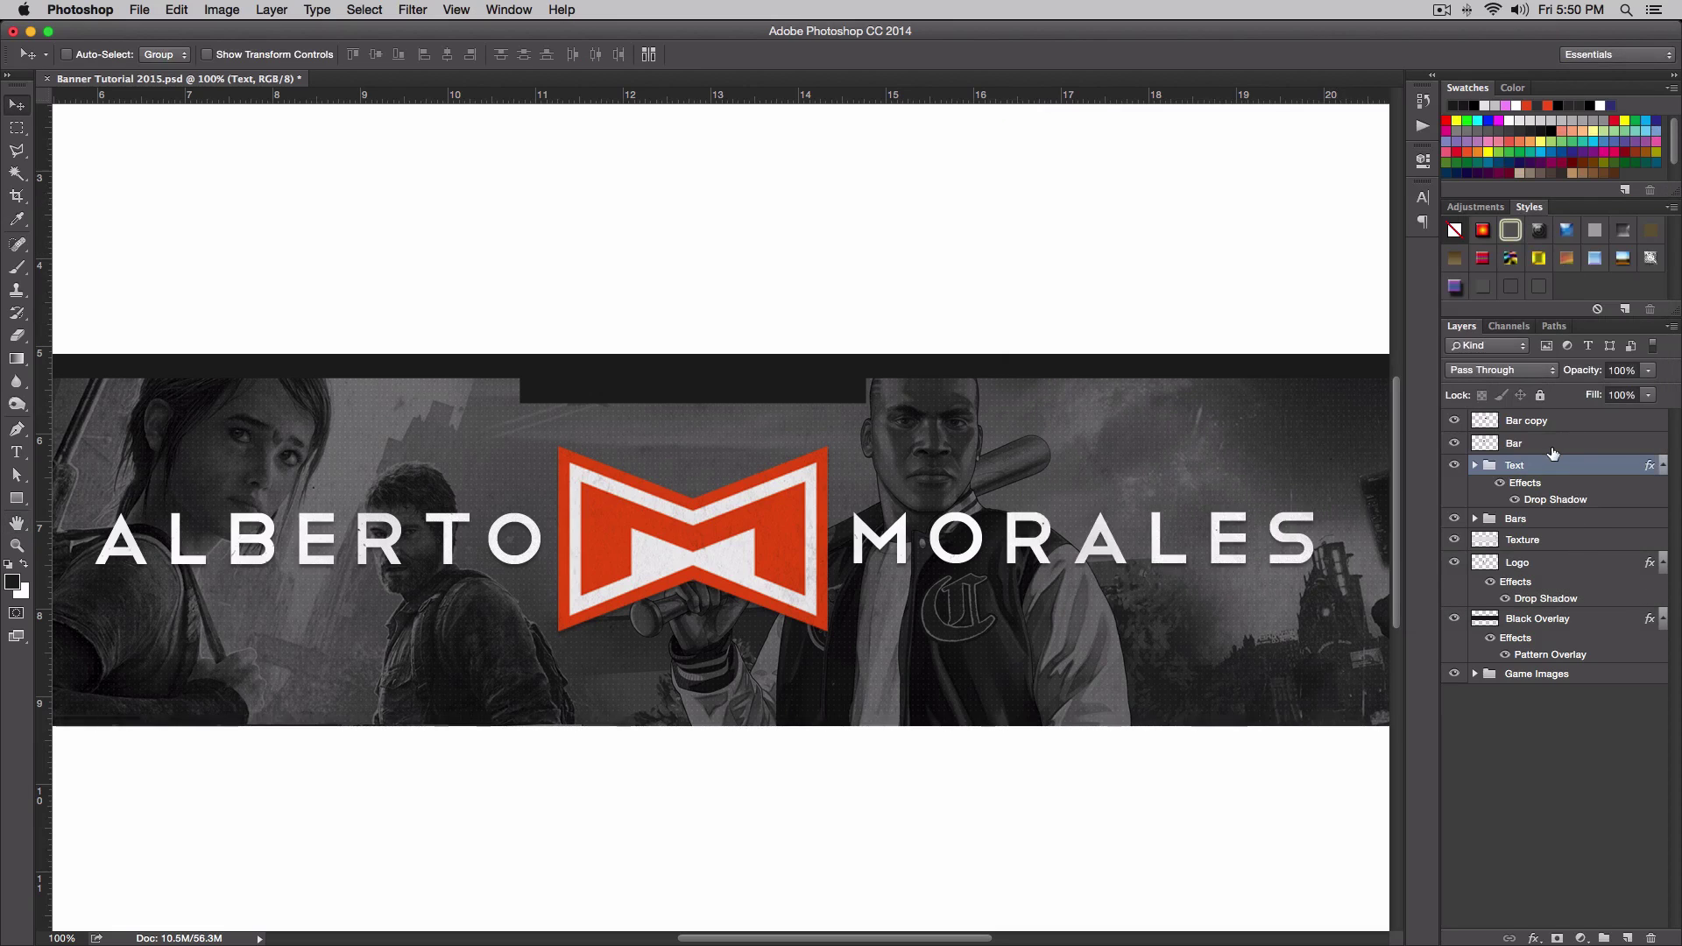
Paste the Text layer's drop shadow onto Bar and Bar copy, then select both layers.
right_click(1555, 476)
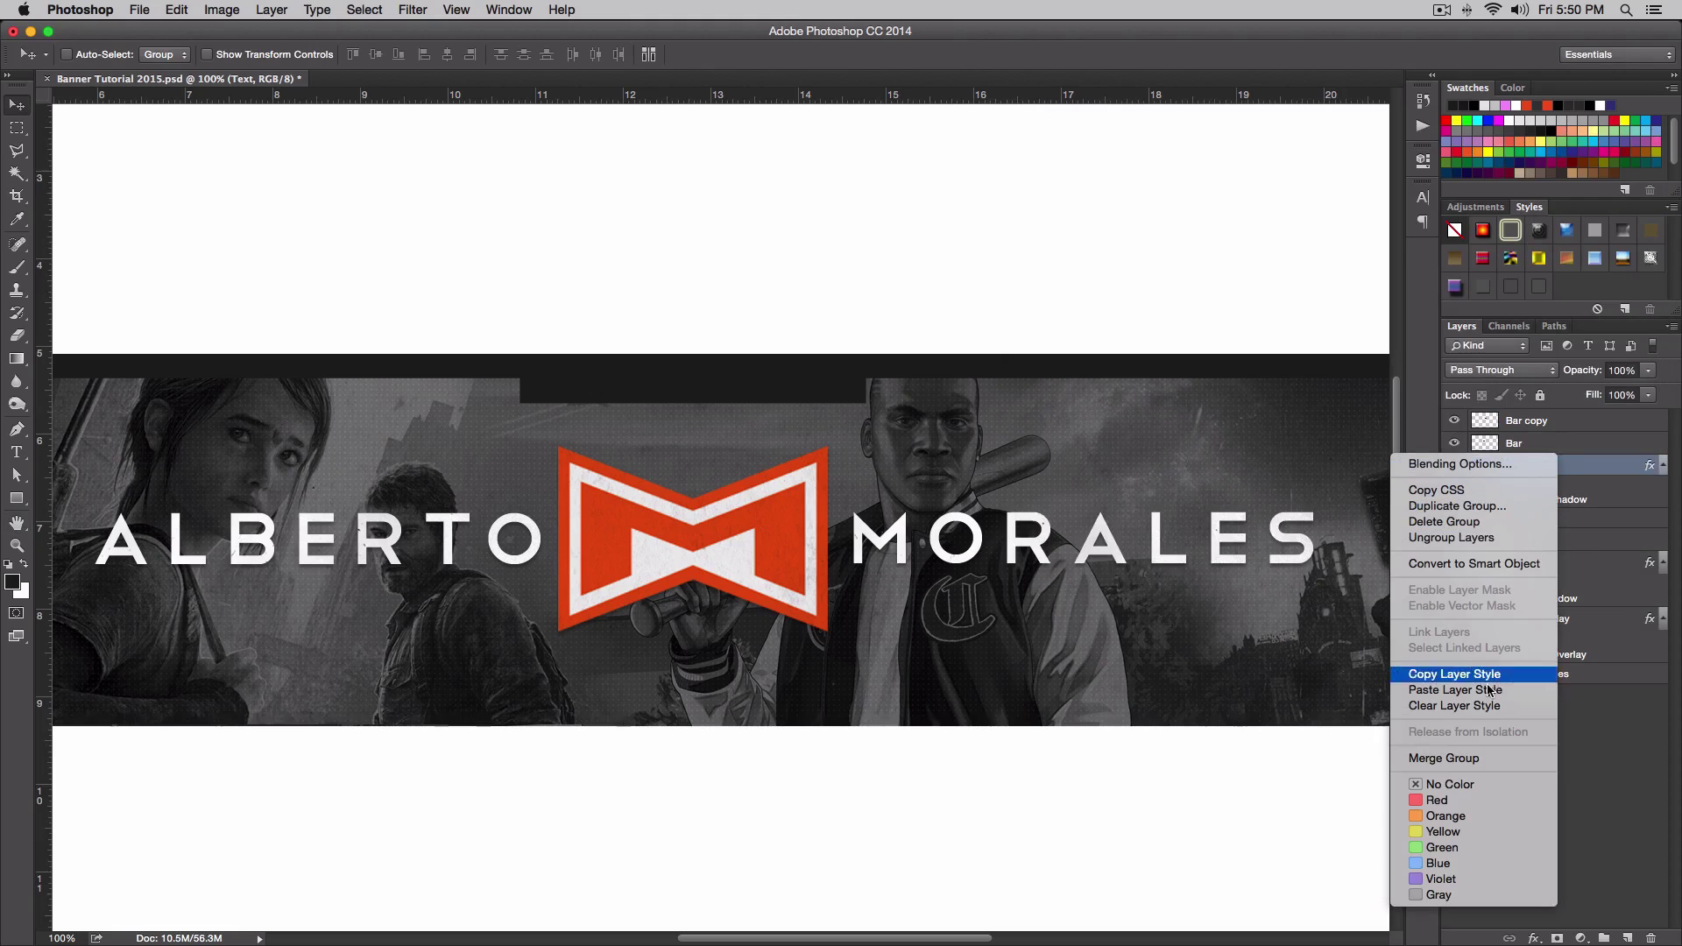
click(1432, 677)
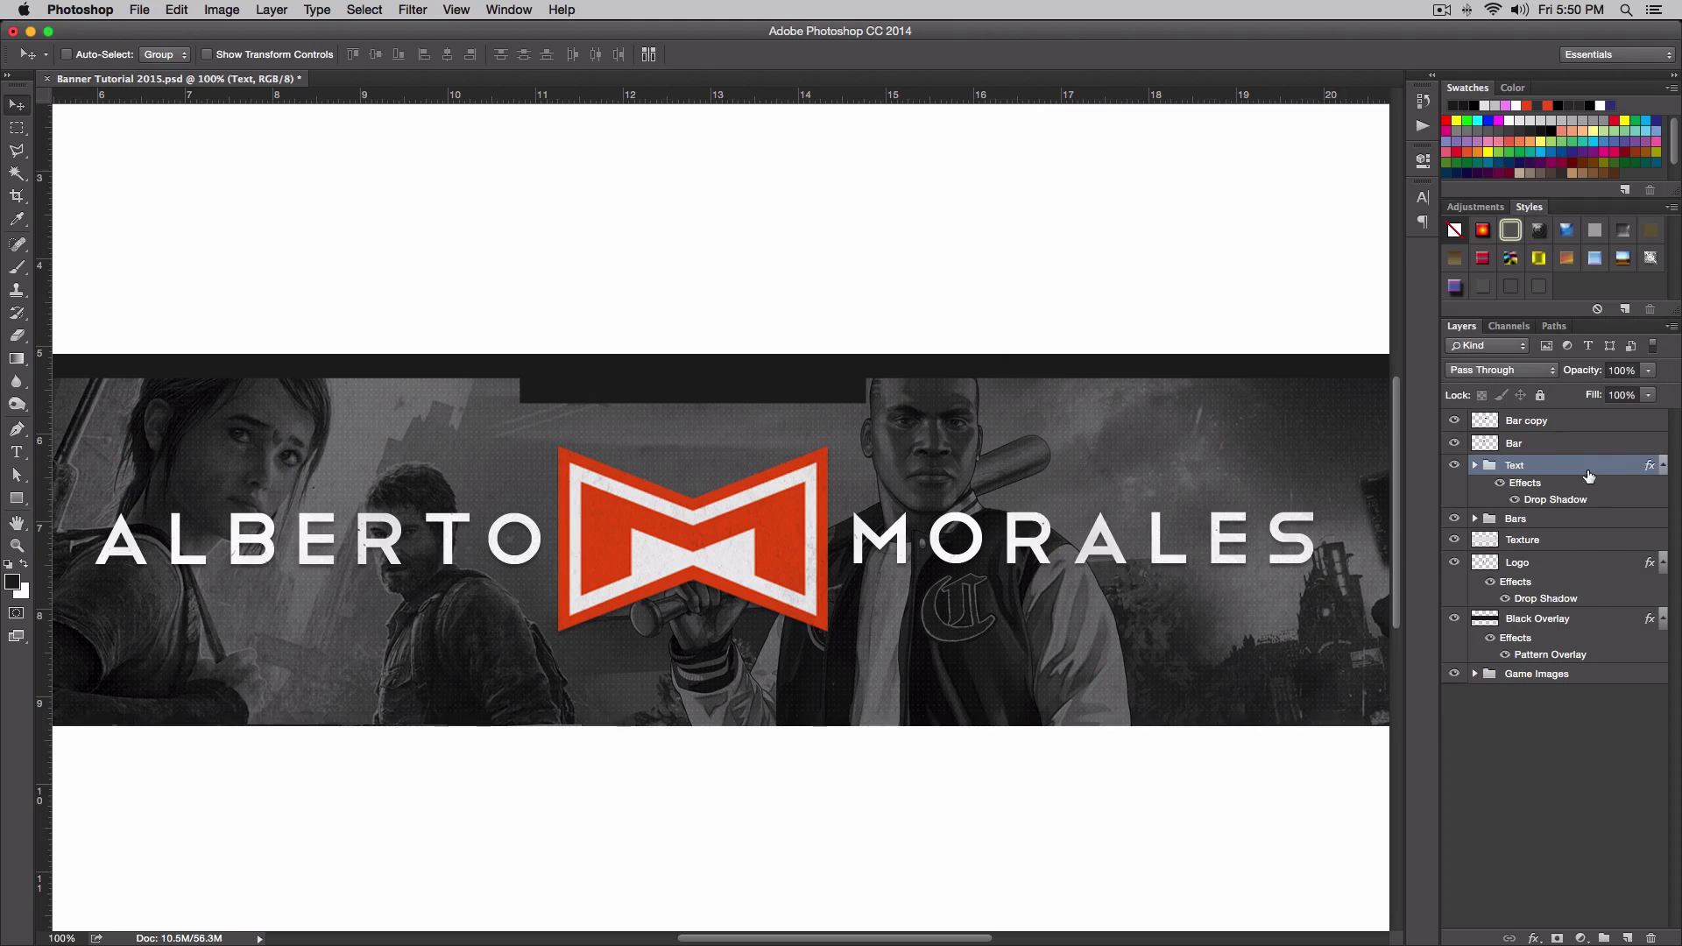
click(1543, 445)
scroll(875, 386, left, 5)
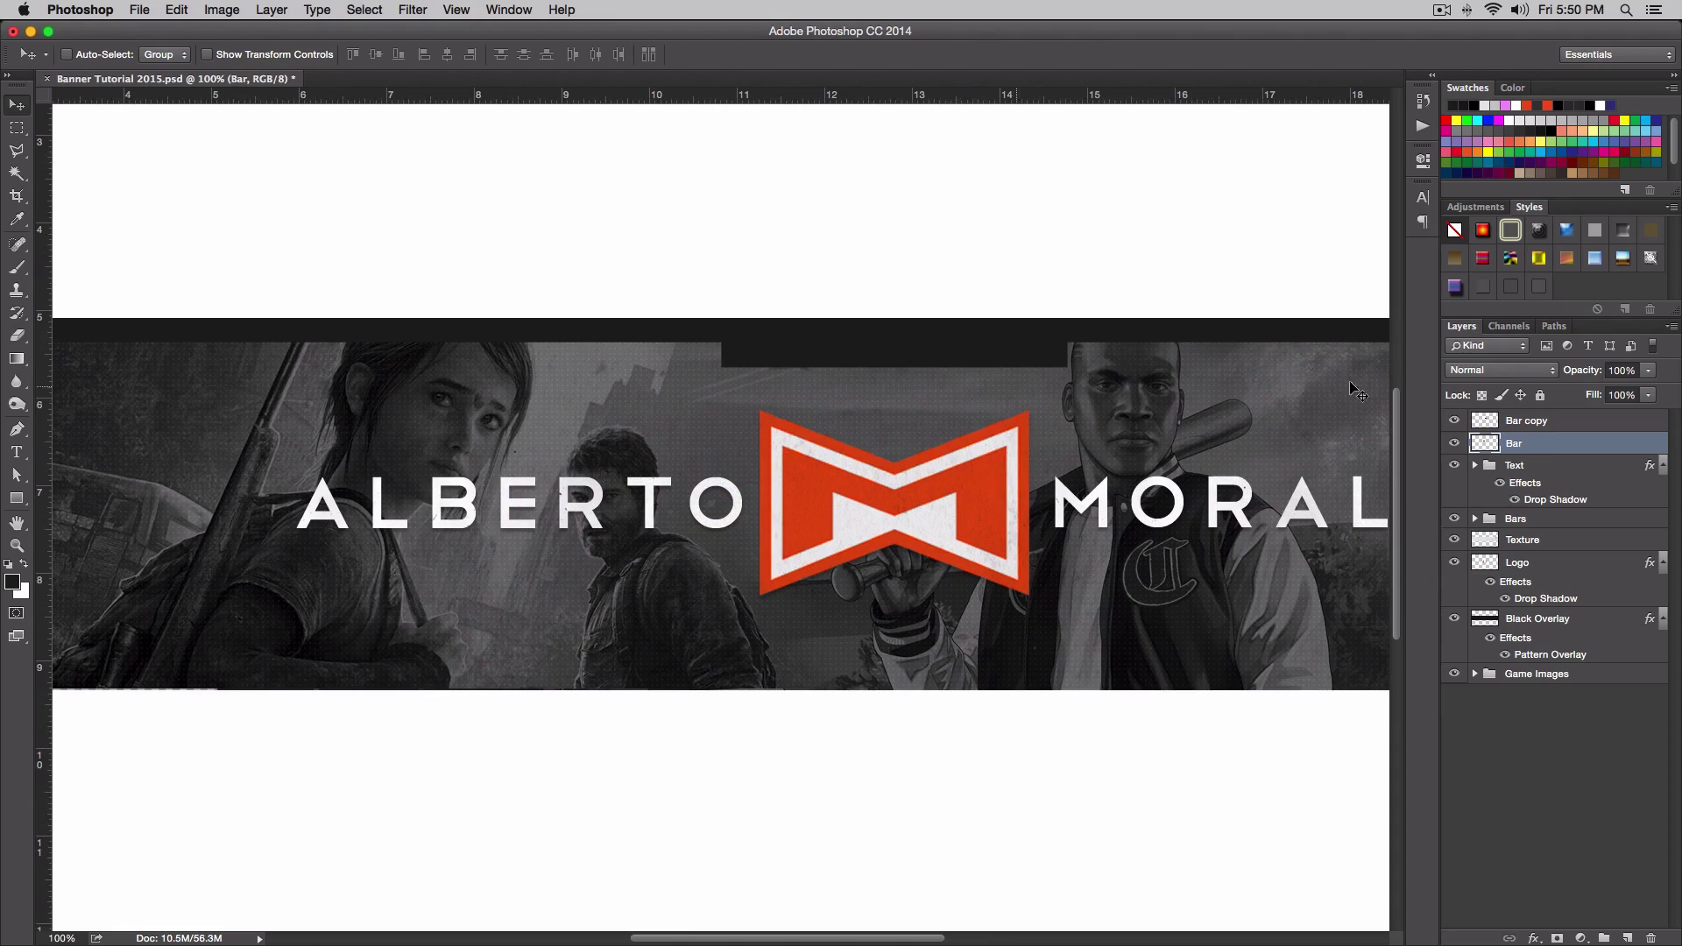
right_click(1551, 444)
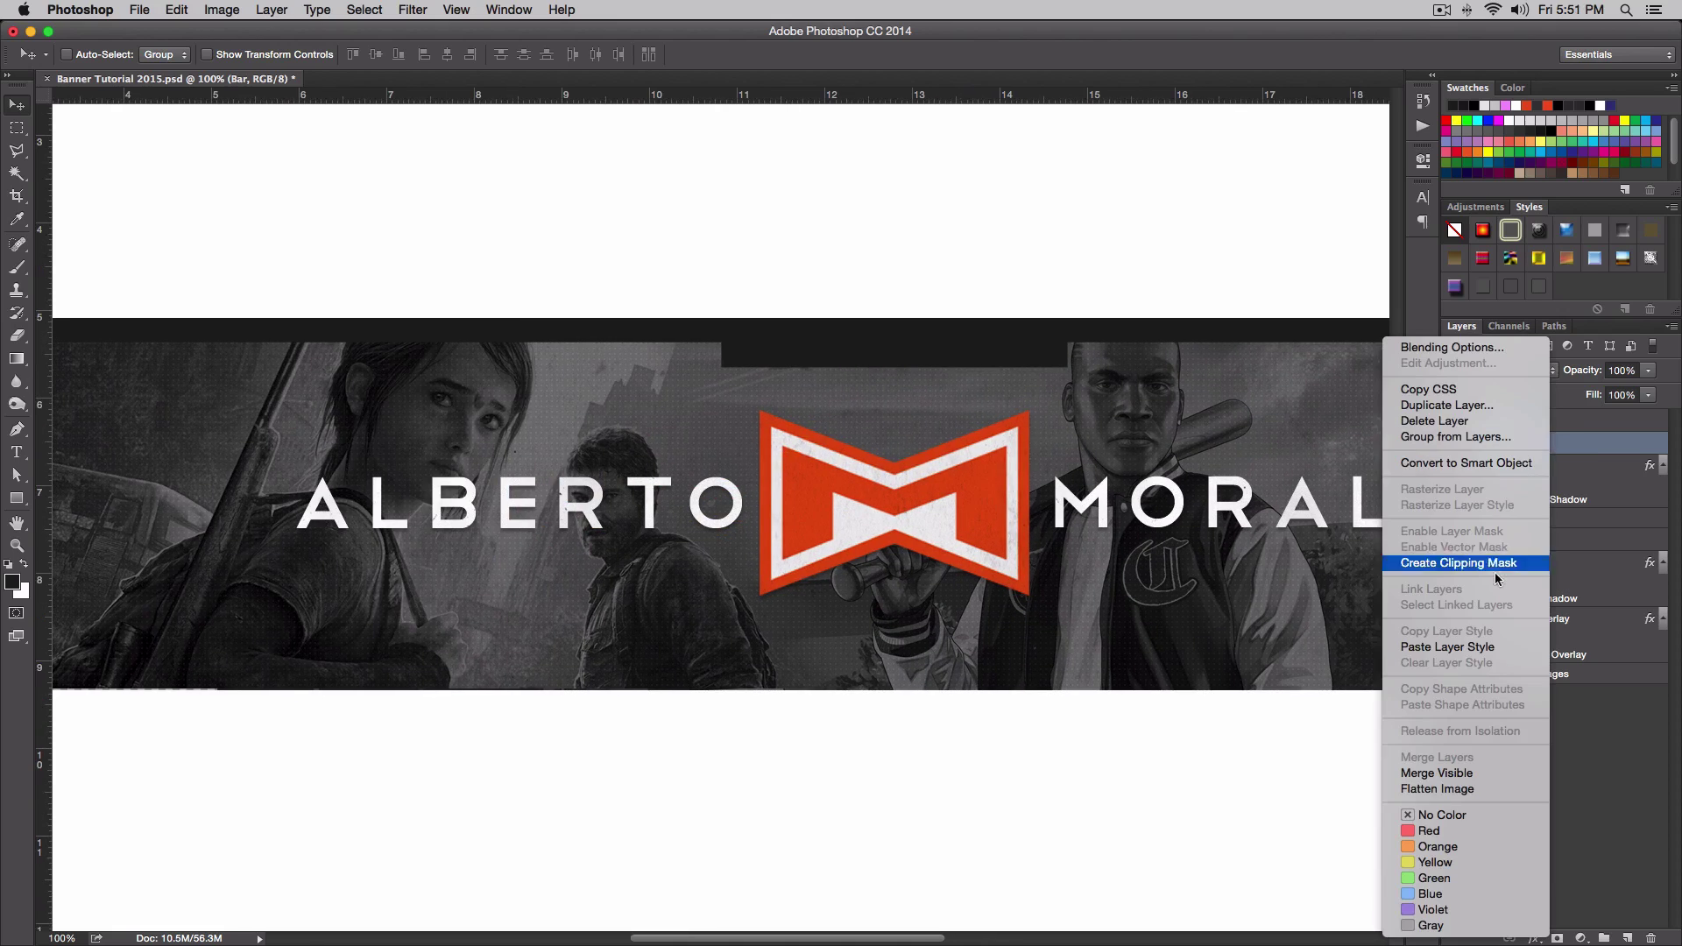
click(1490, 648)
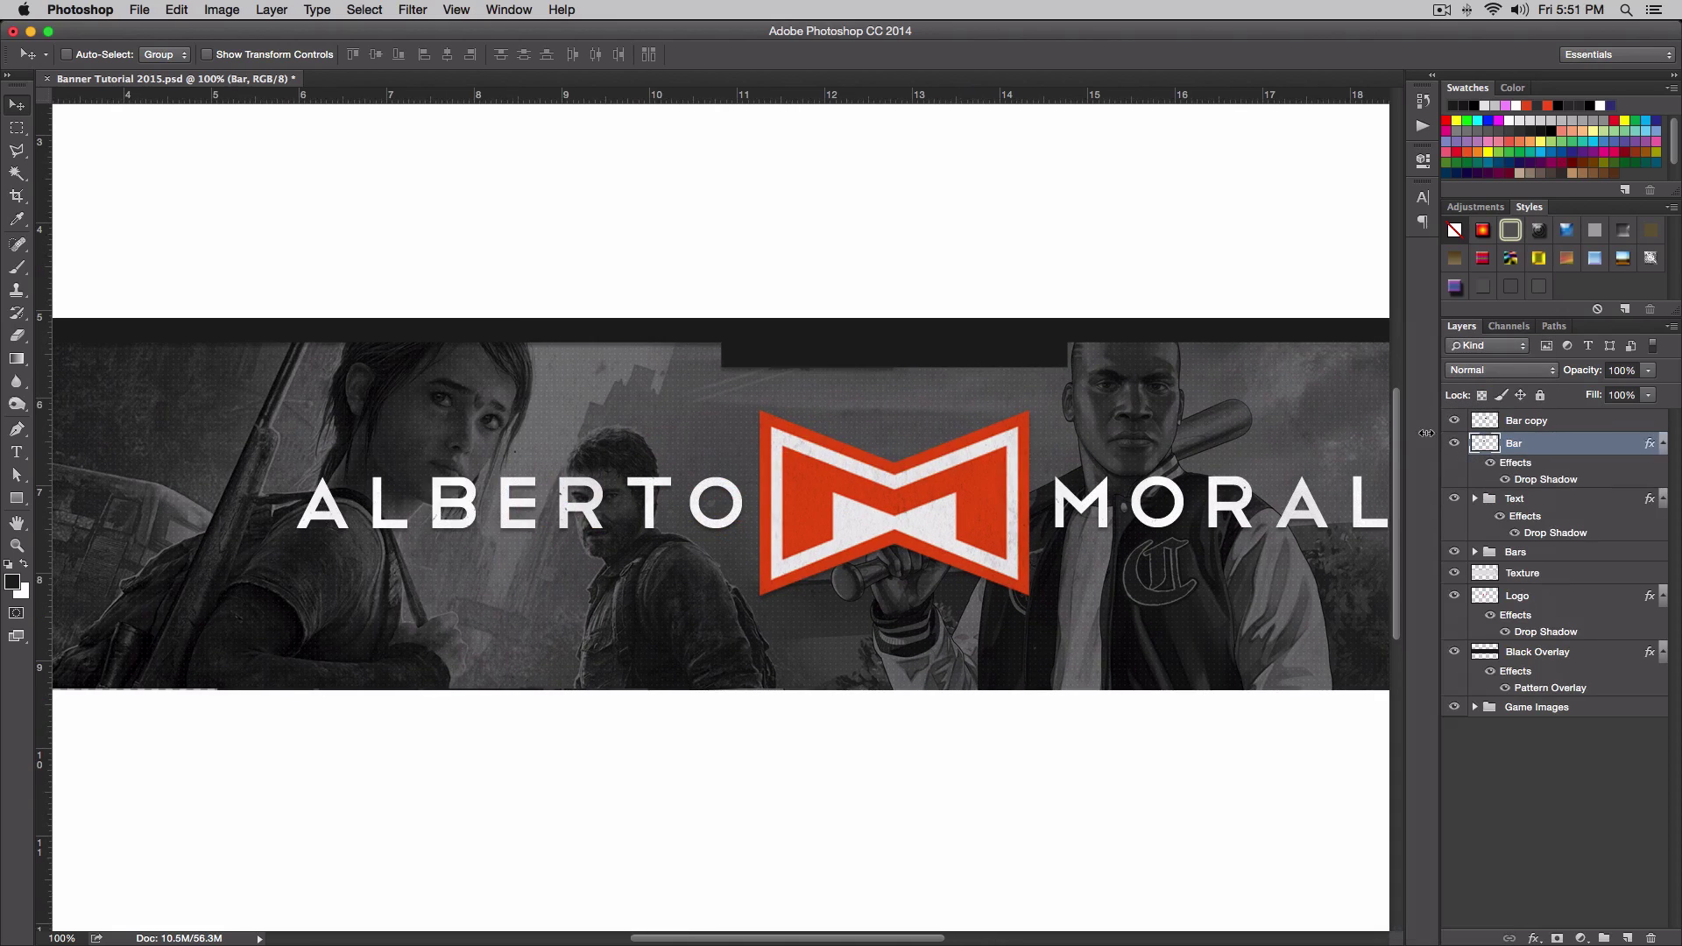
click(1596, 421)
scroll(1591, 421, right, 2)
right_click(1584, 422)
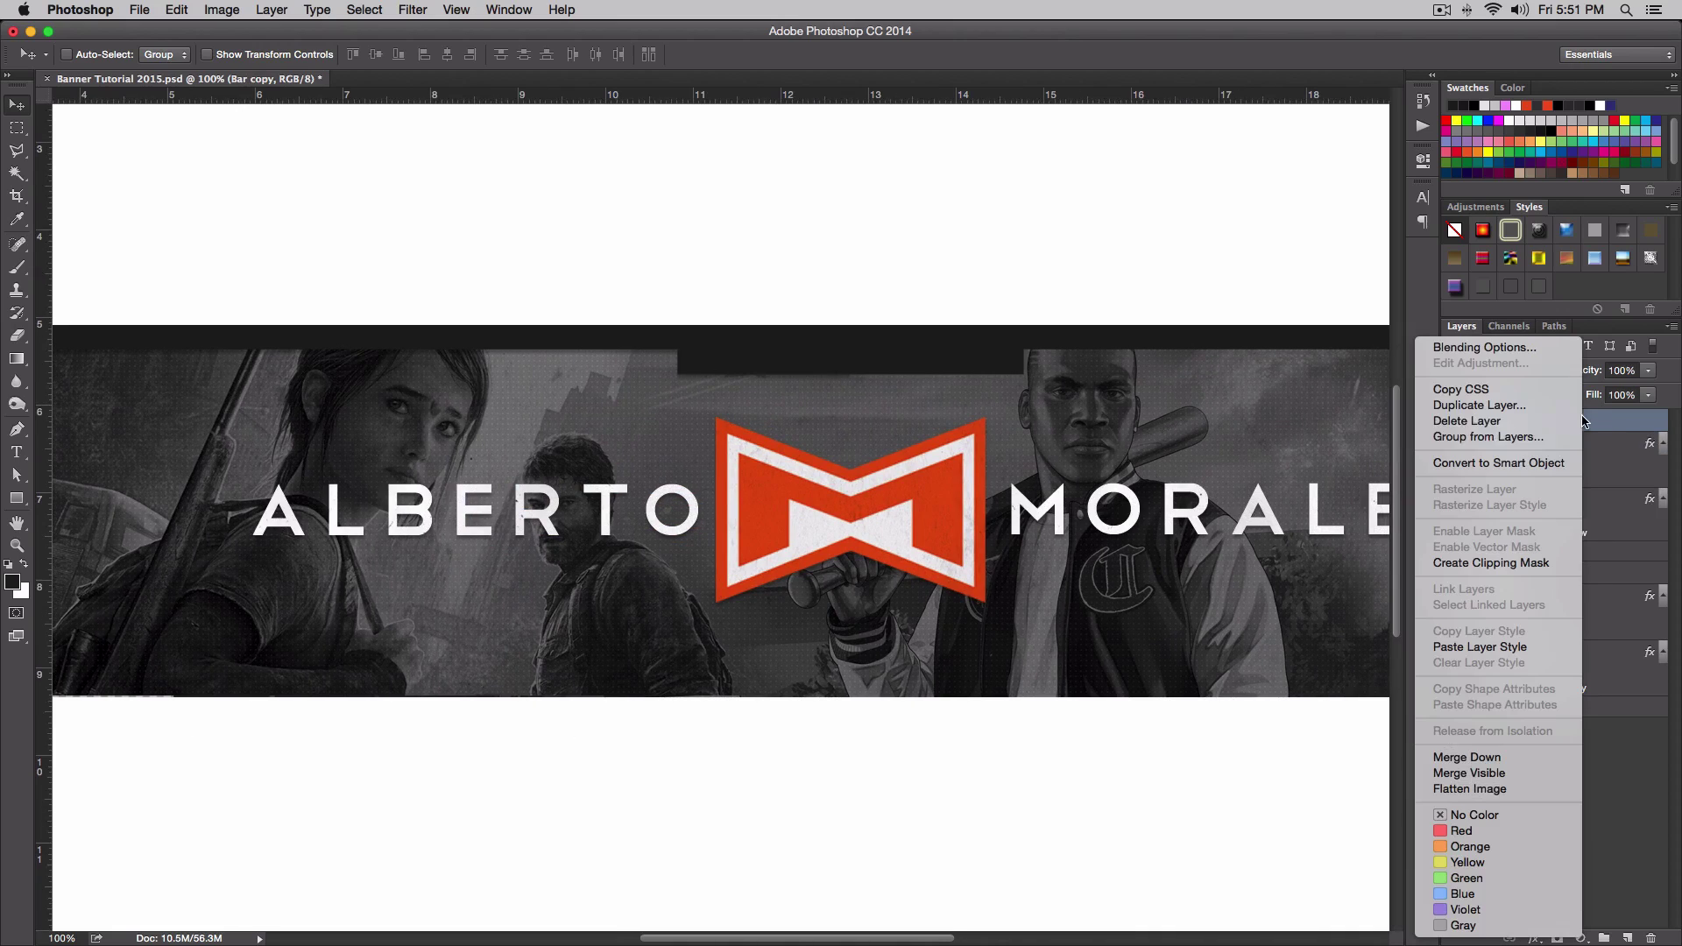
click(1481, 647)
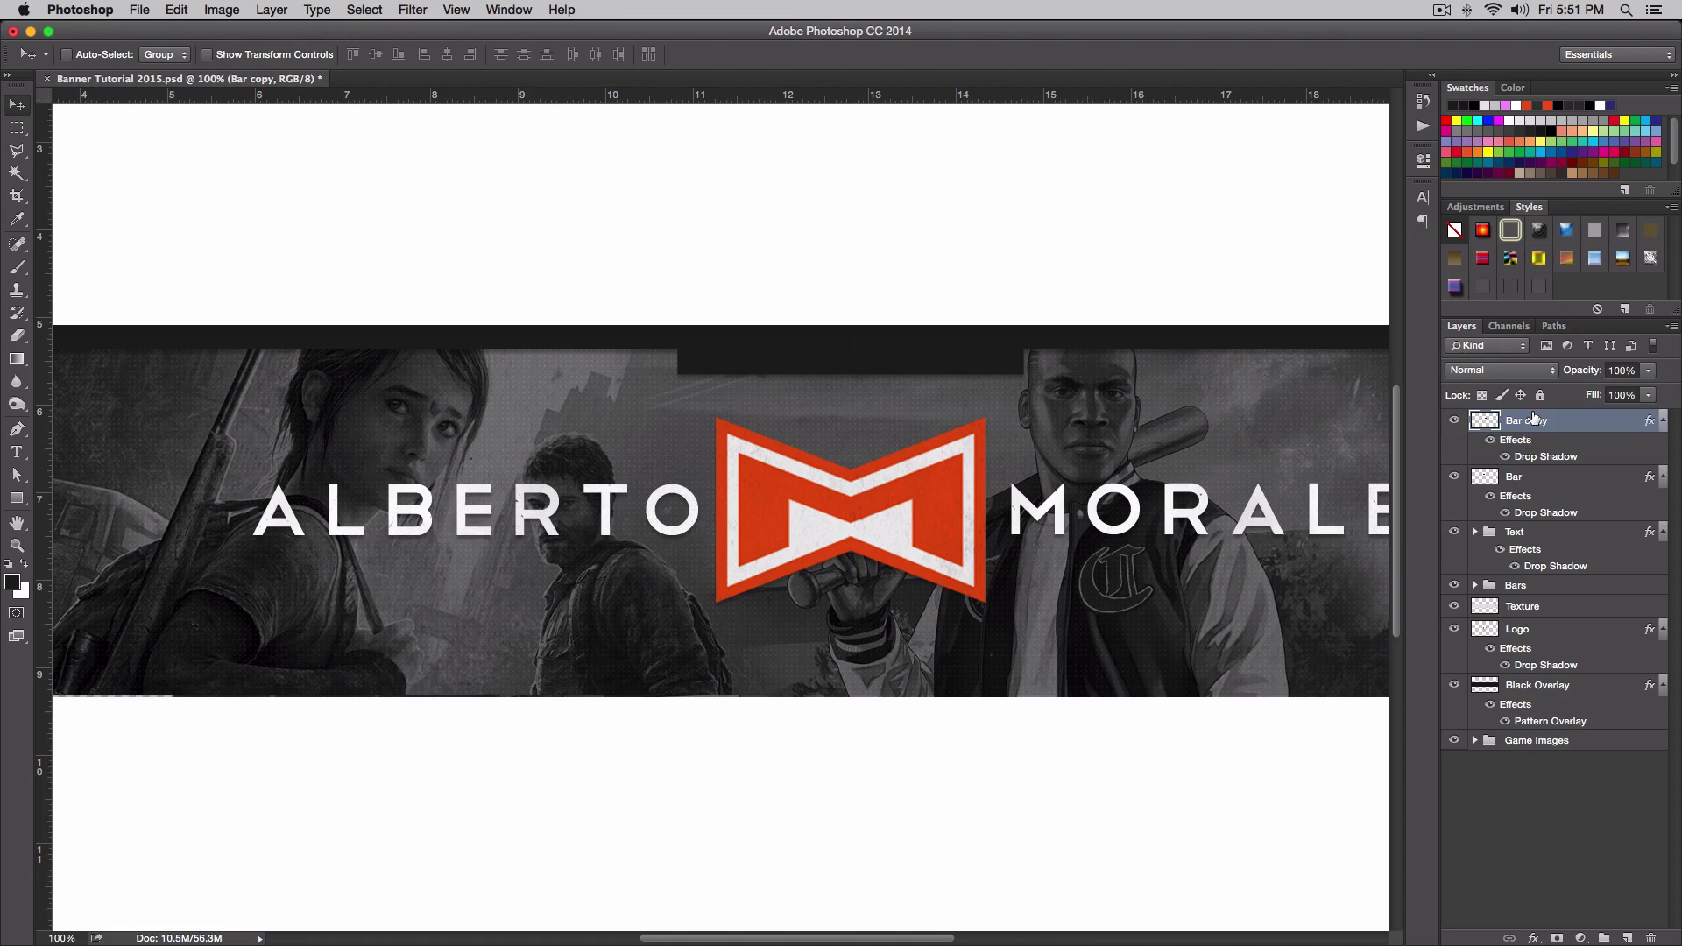
shift+click(1561, 481)
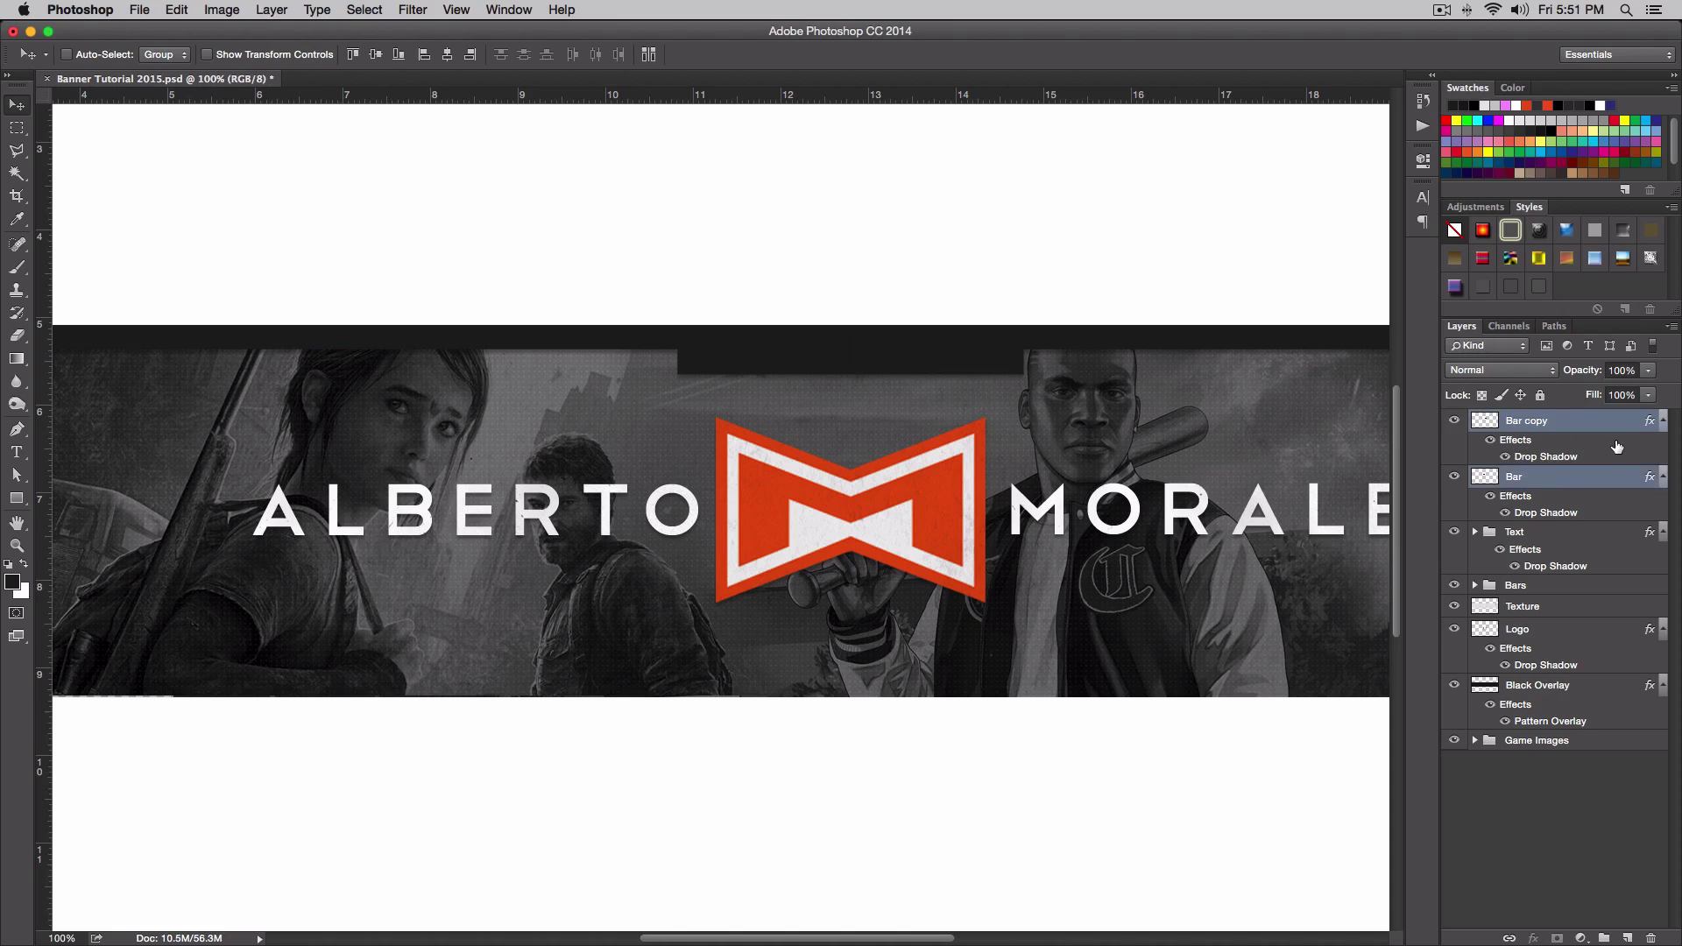
Group Bar and Bar copy into a folder named 'Bars Name'.
key(super+g)
double_click(1536, 421)
text(B)
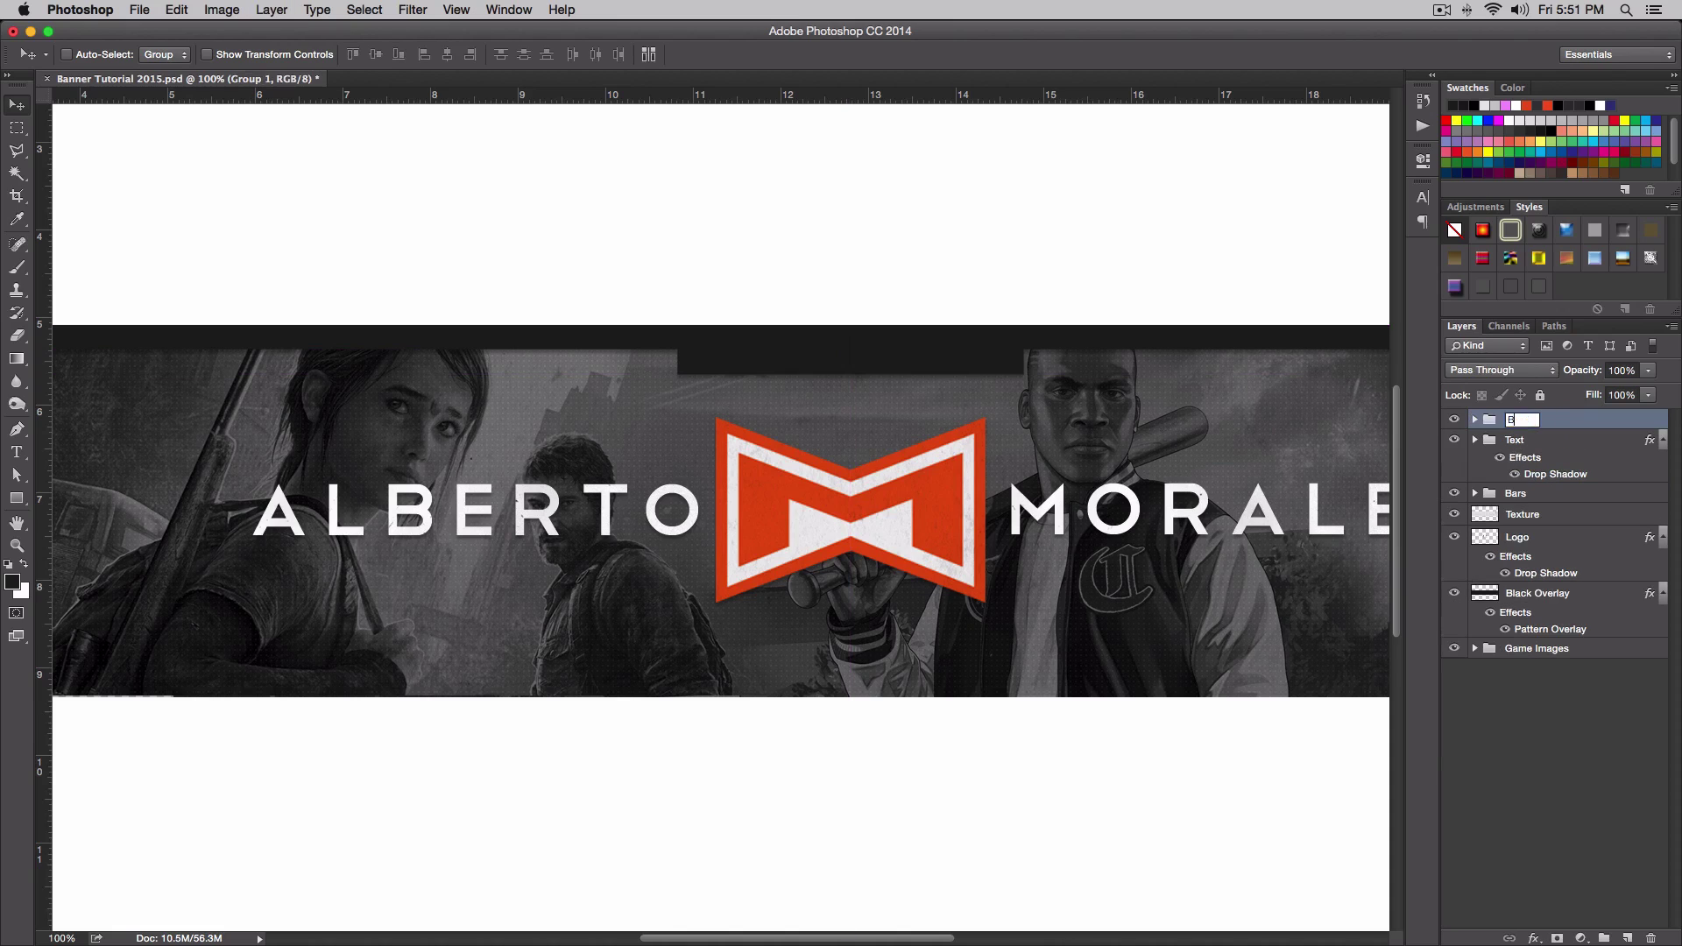
text(ars)
key(Return)
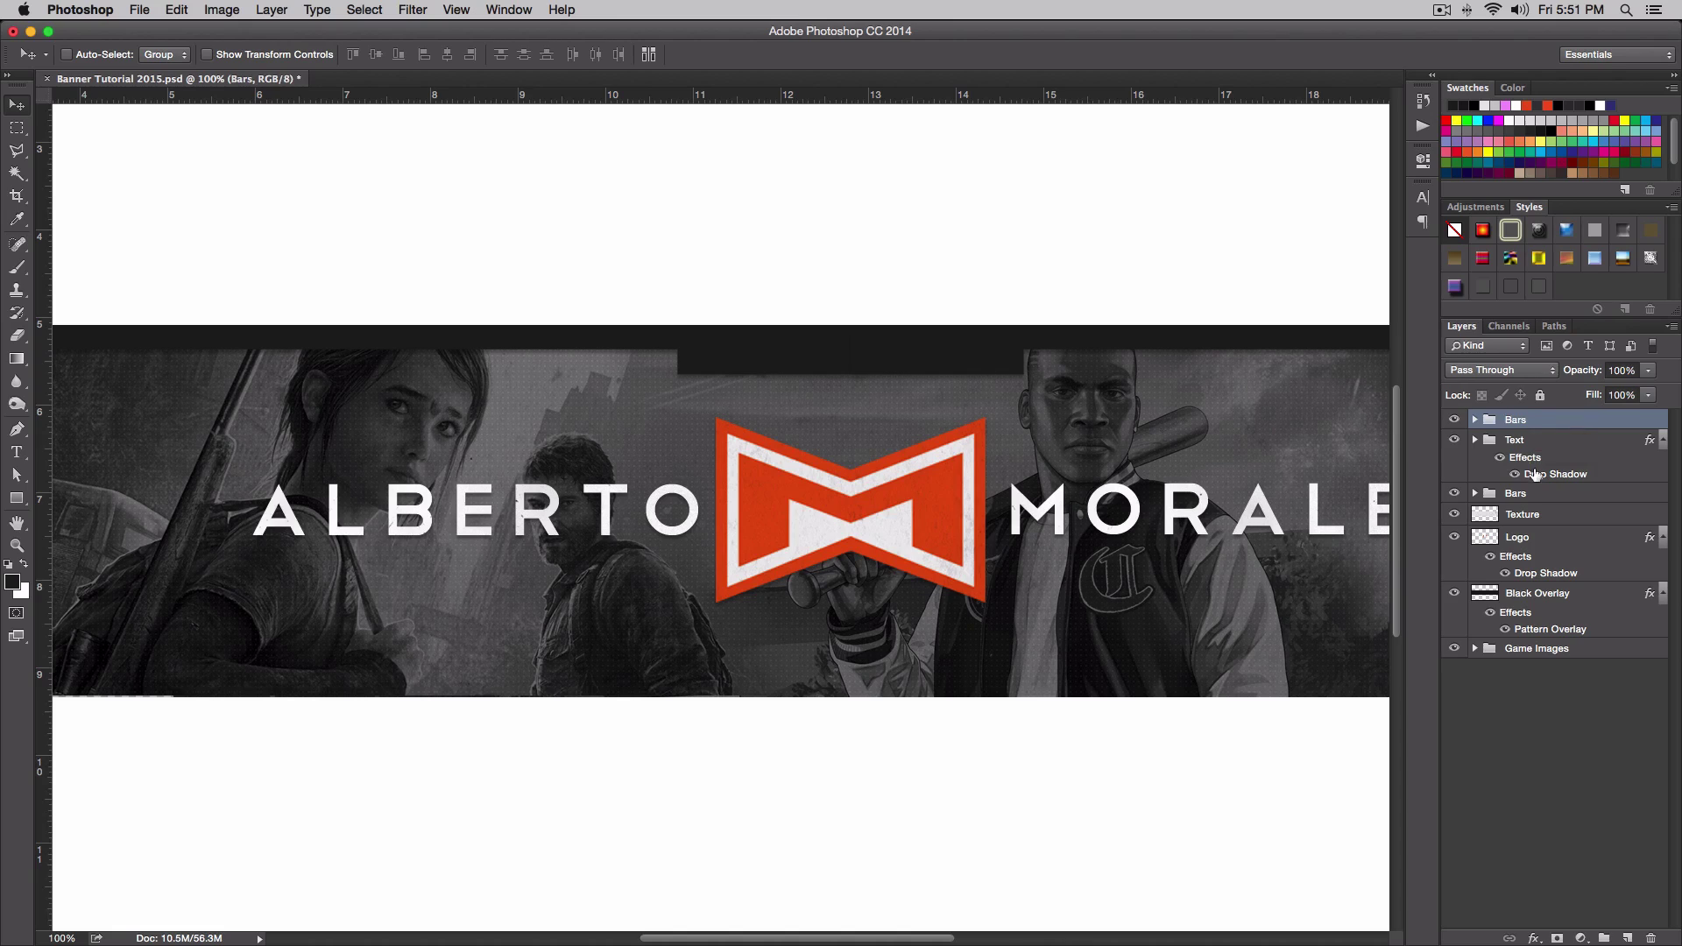
double_click(1520, 418)
text(Name)
key(Return)
Collapse the Text, Logo and Black Overlay effect lists and deselect the group.
click(1661, 440)
click(1664, 506)
click(1664, 526)
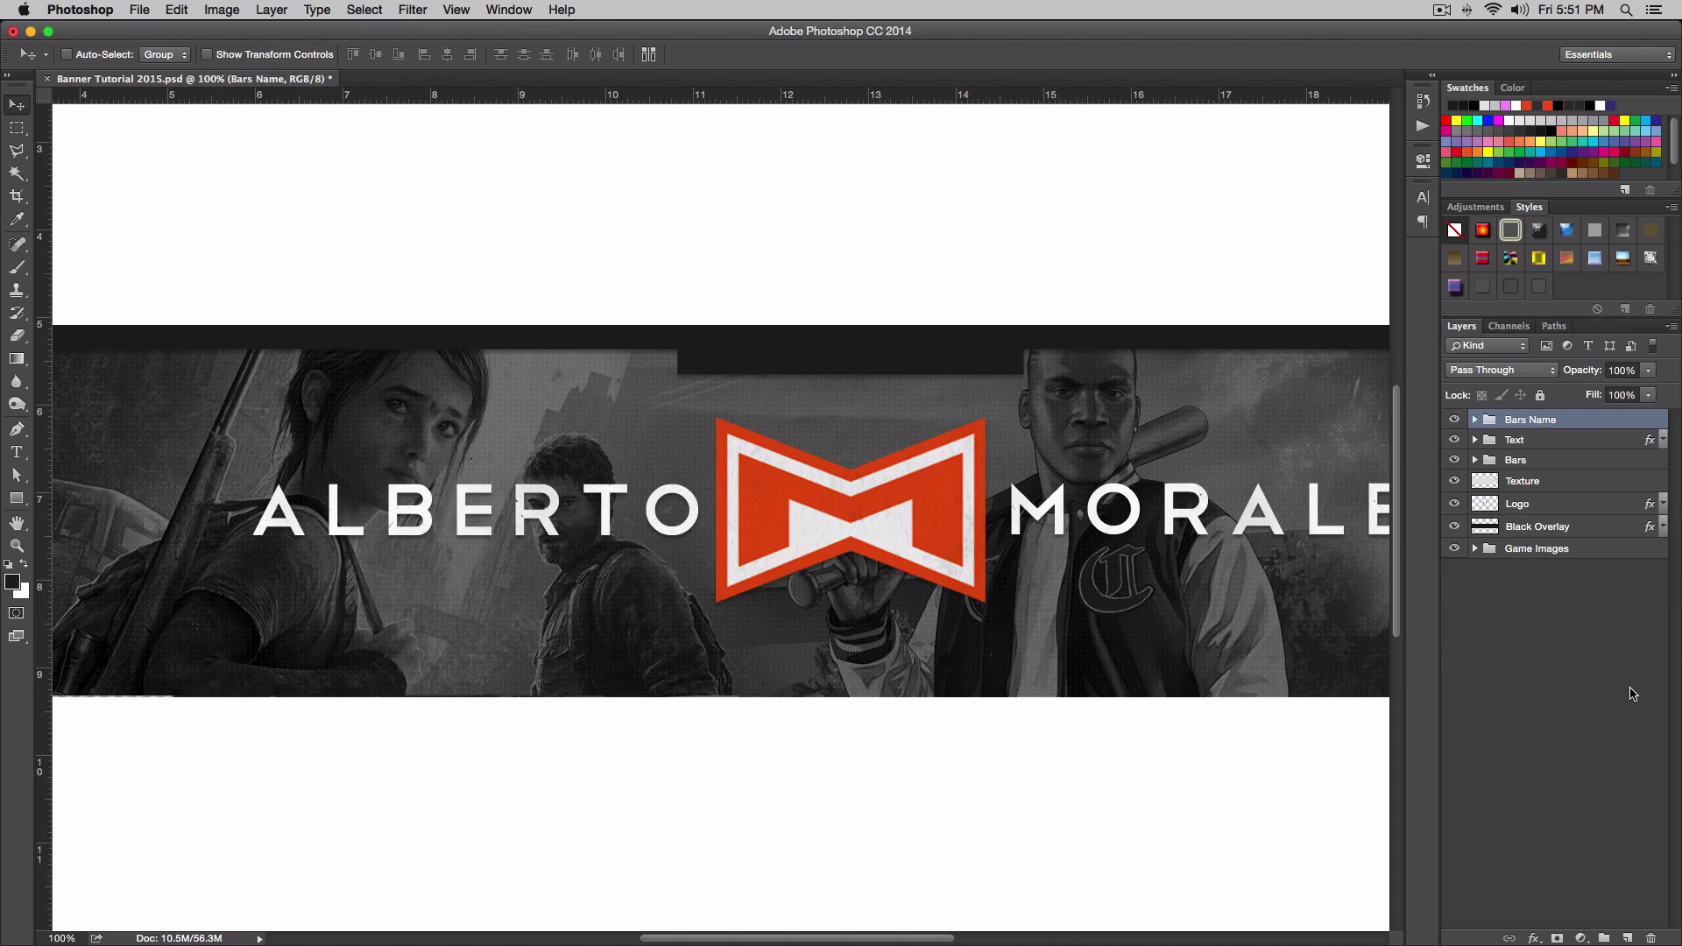
click(1535, 679)
key(super+semicolon)
key(super+0)
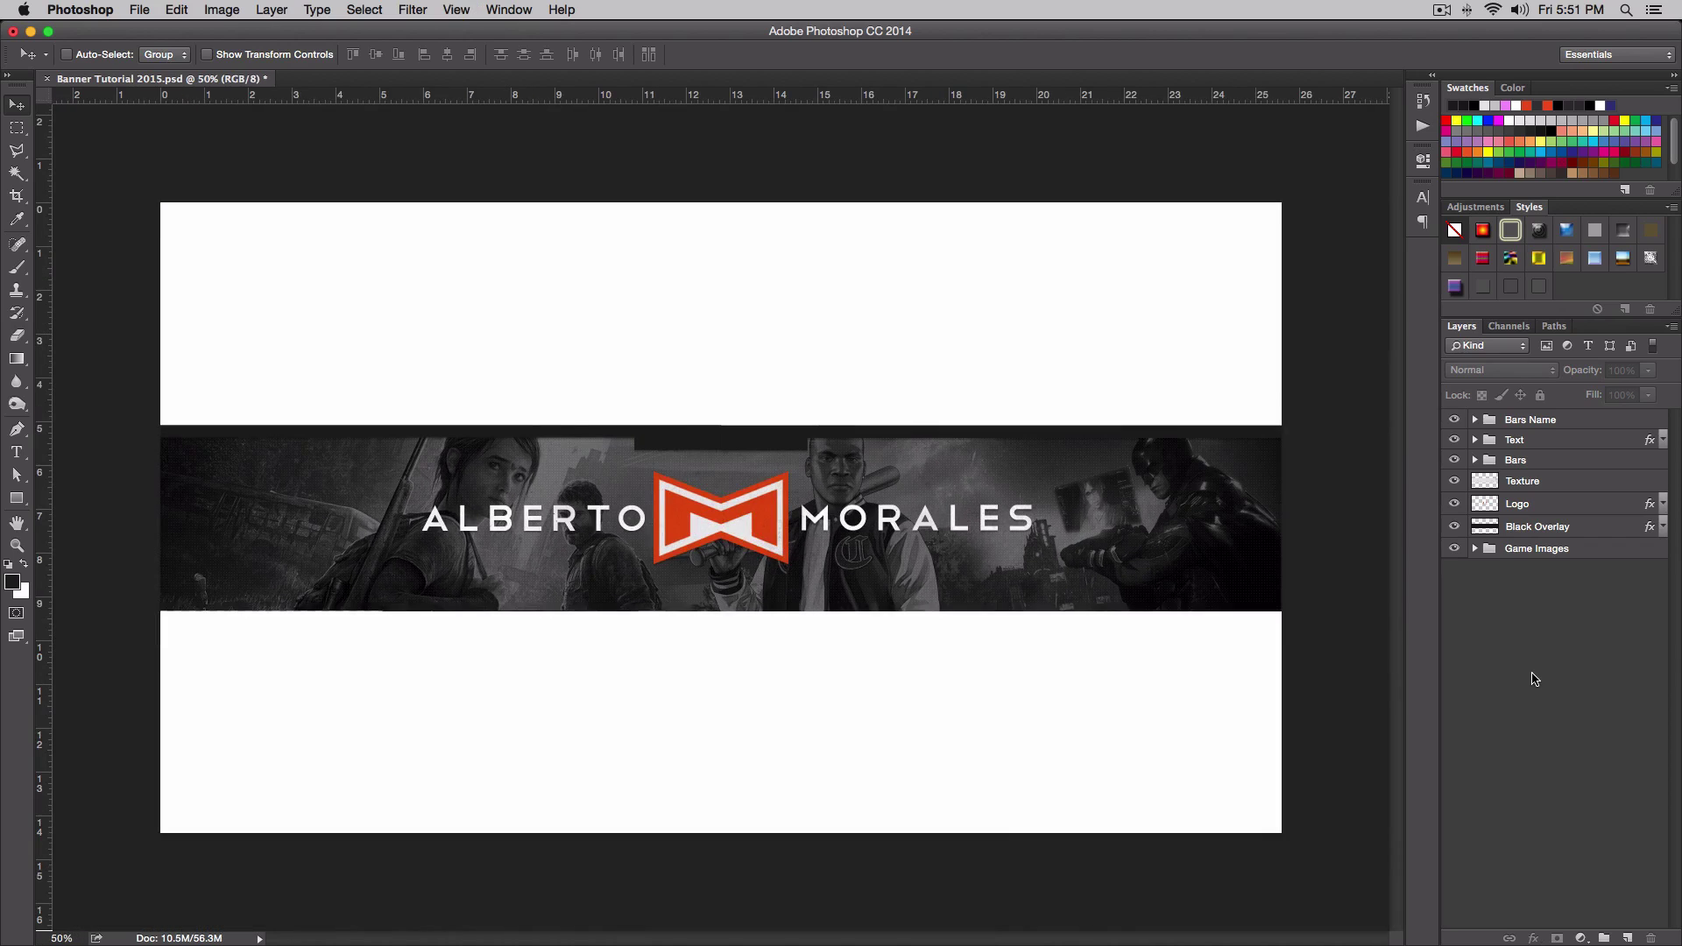
key(super+1)
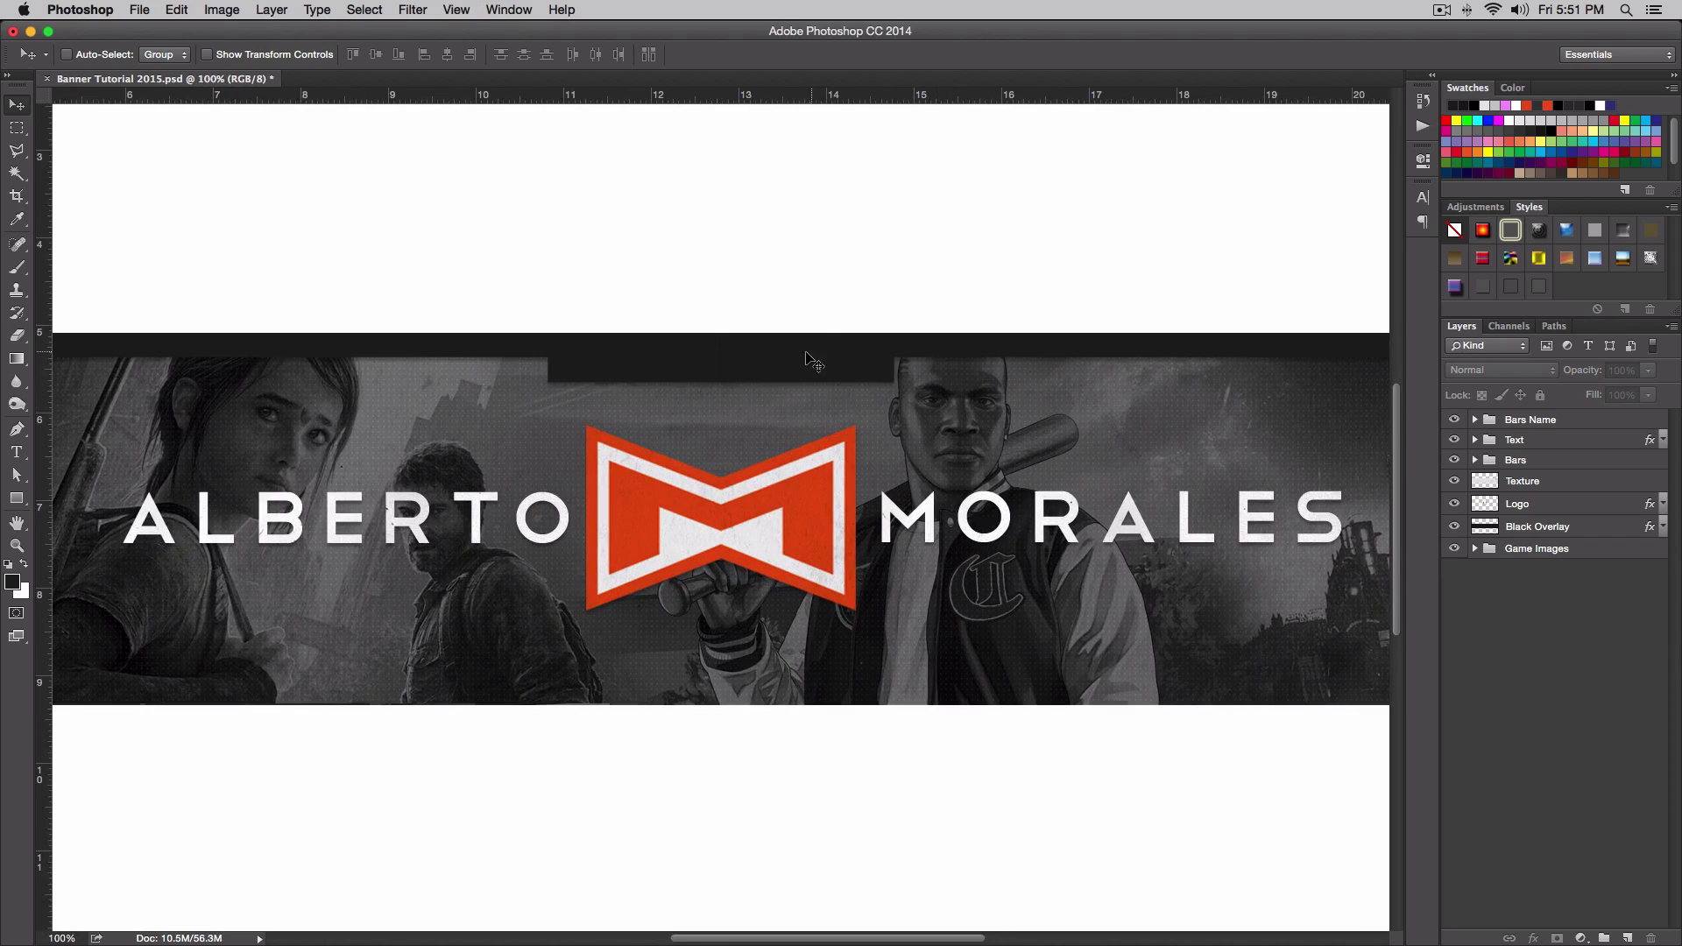
key(super+minus)
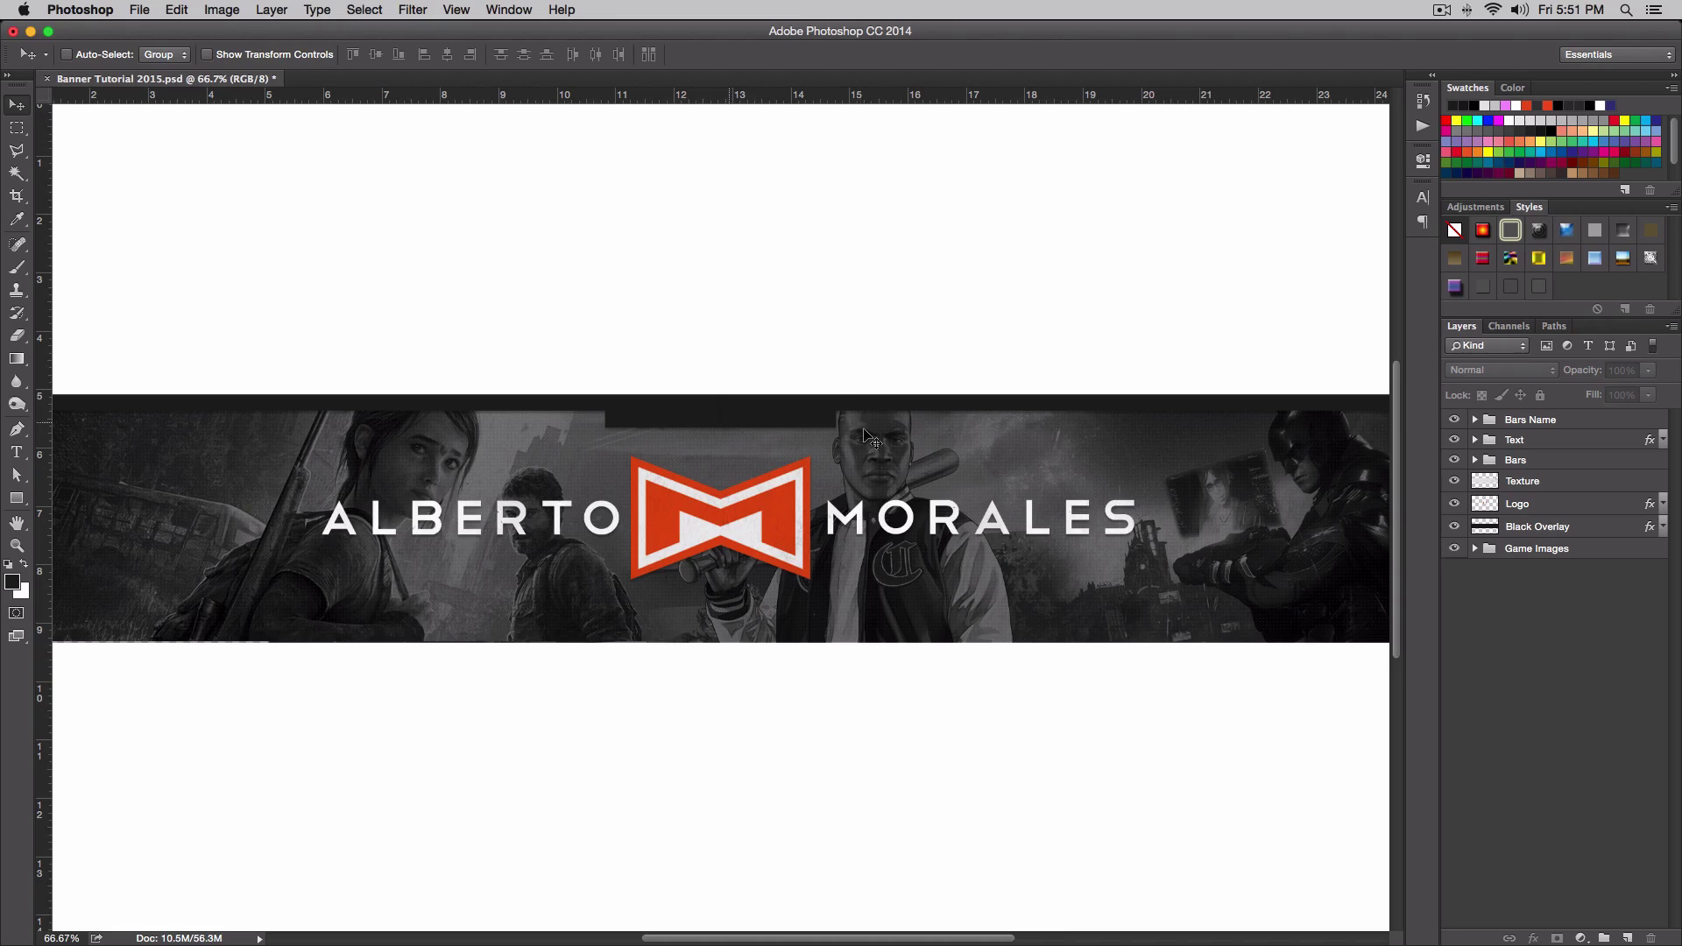
click(1454, 420)
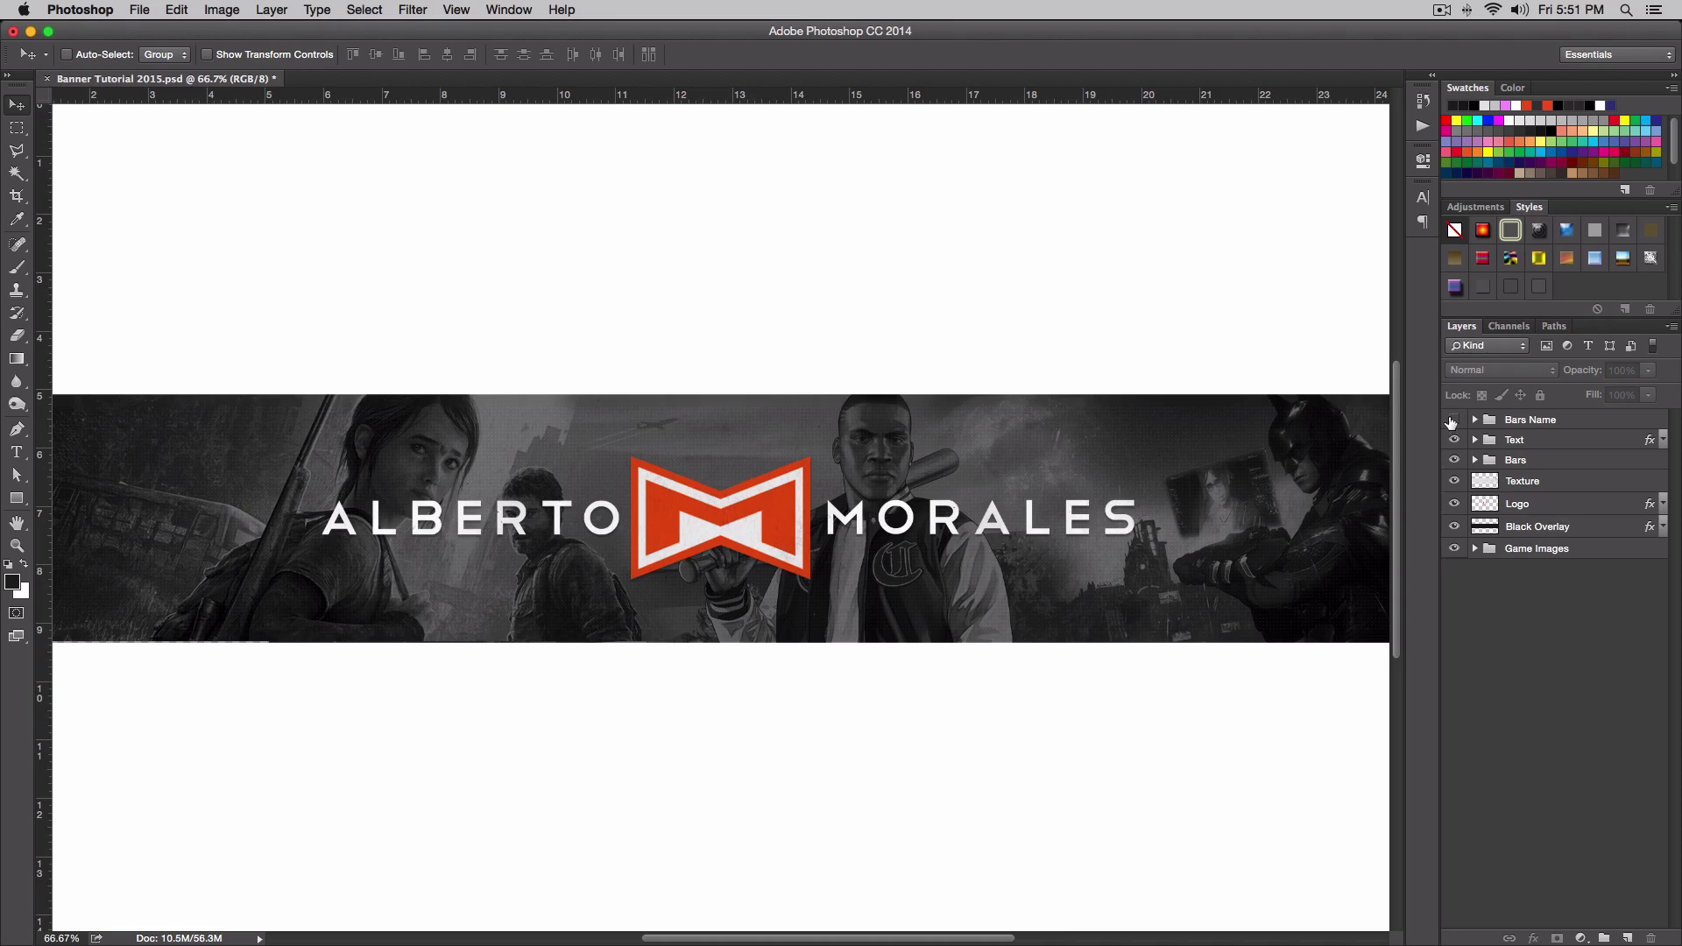
click(1454, 420)
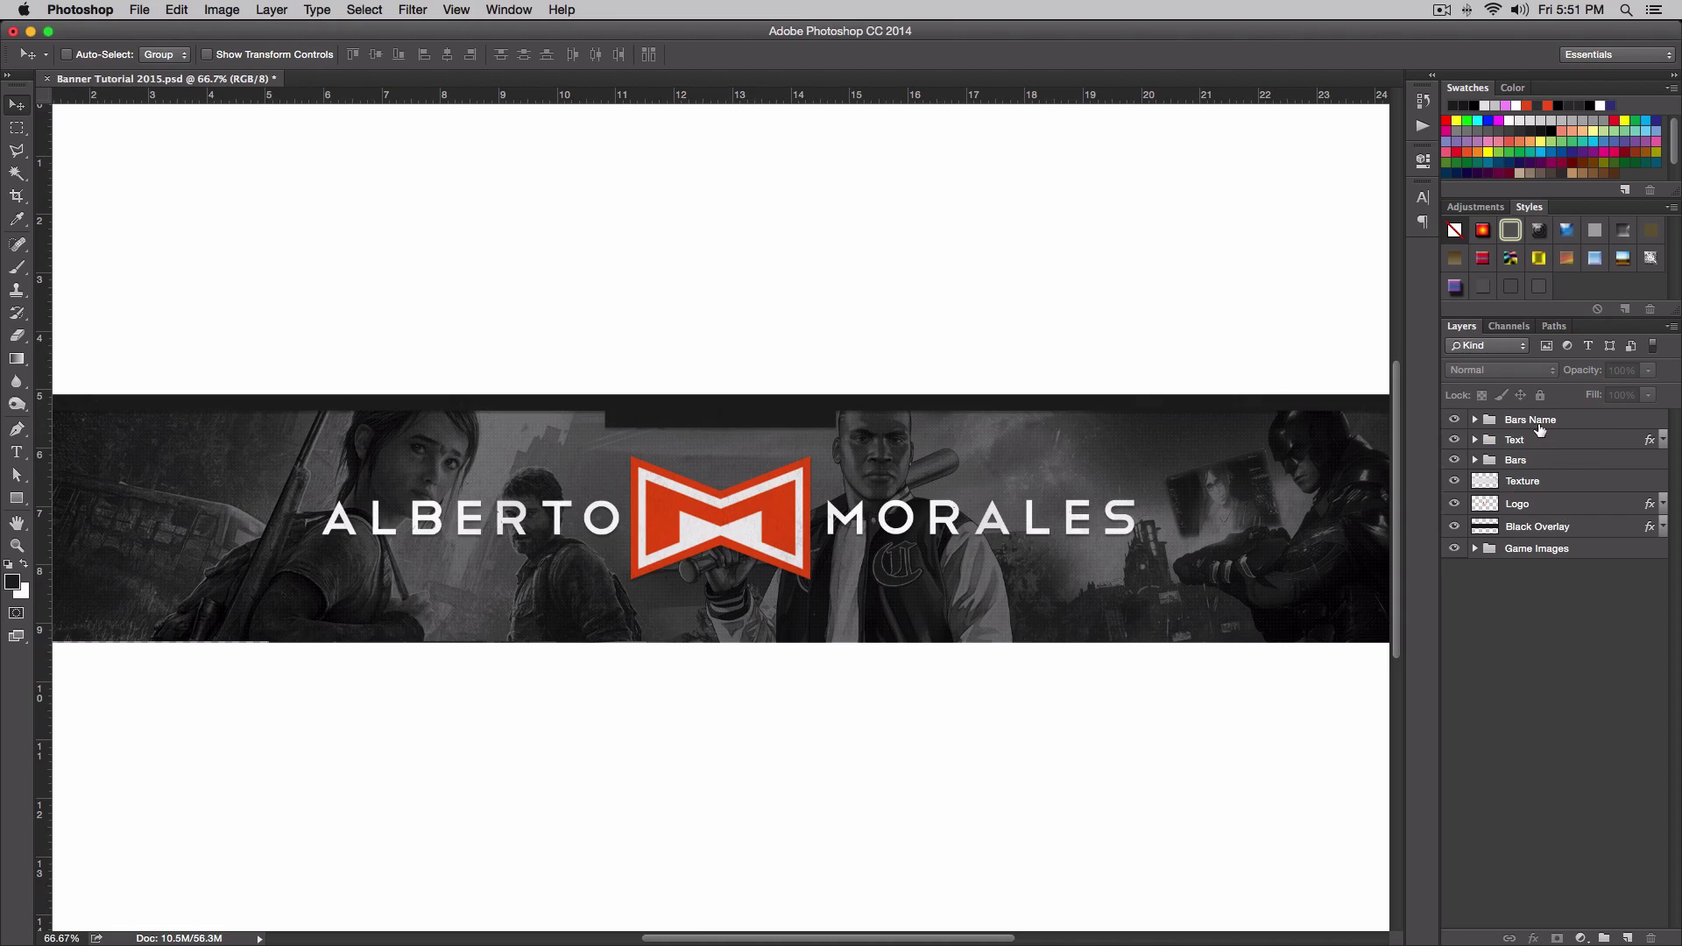
key(super+minus)
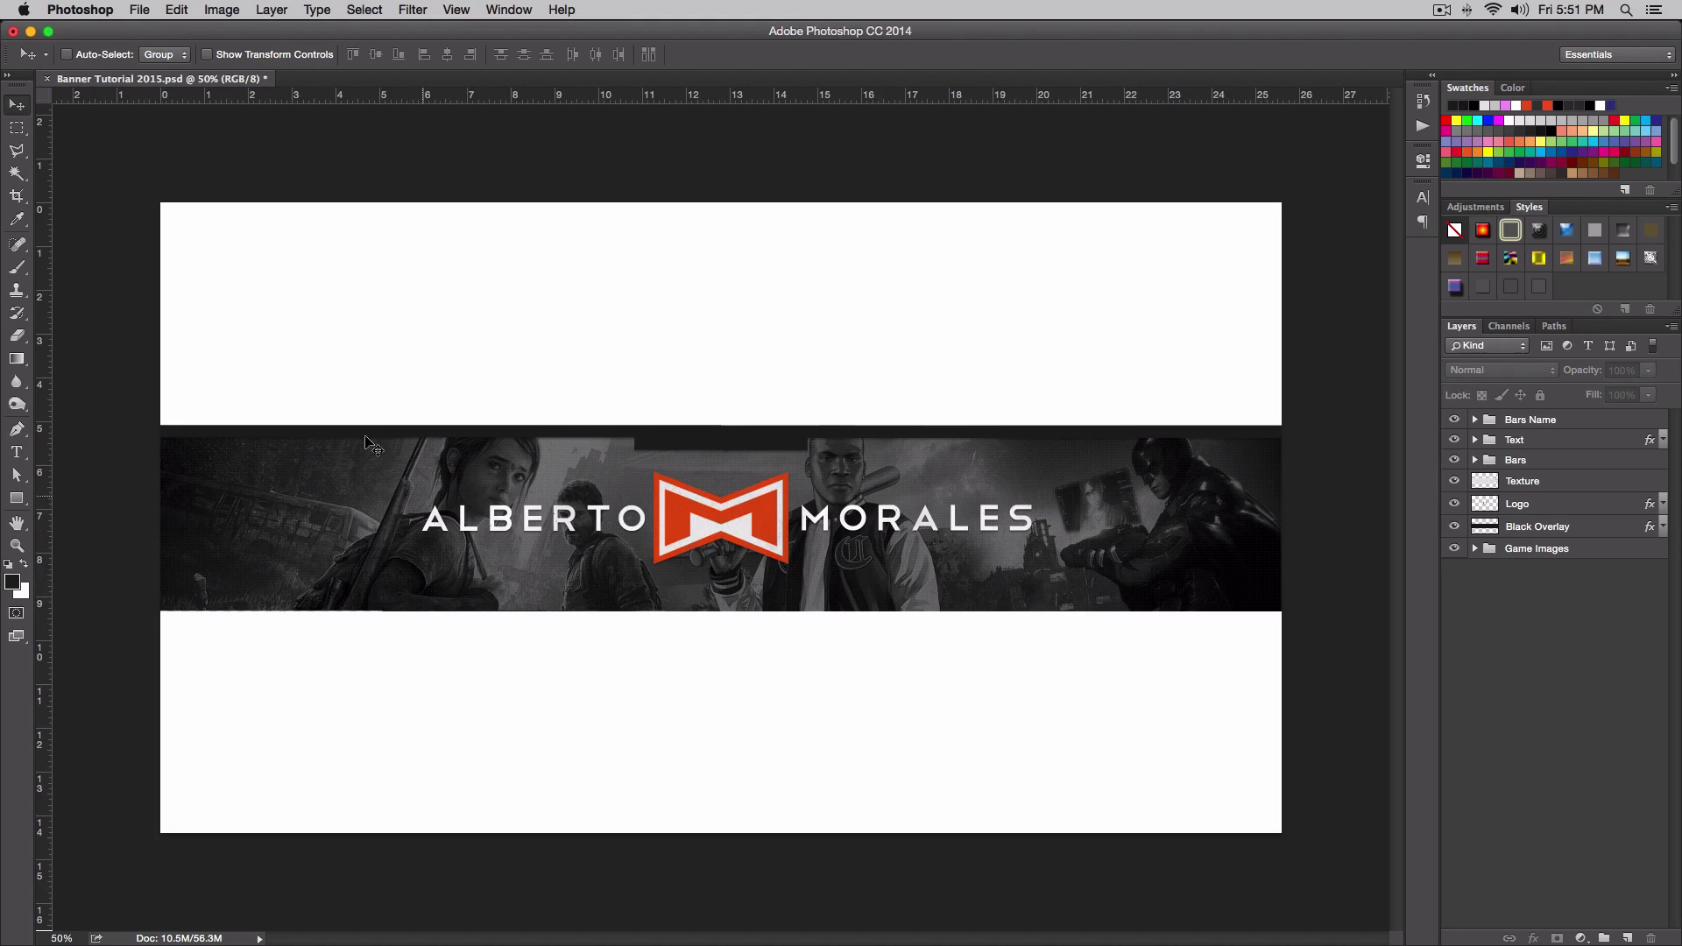
Hide the rulers, show guides, and marquee a thin full-width strip along the banner's bottom.
key(super+r)
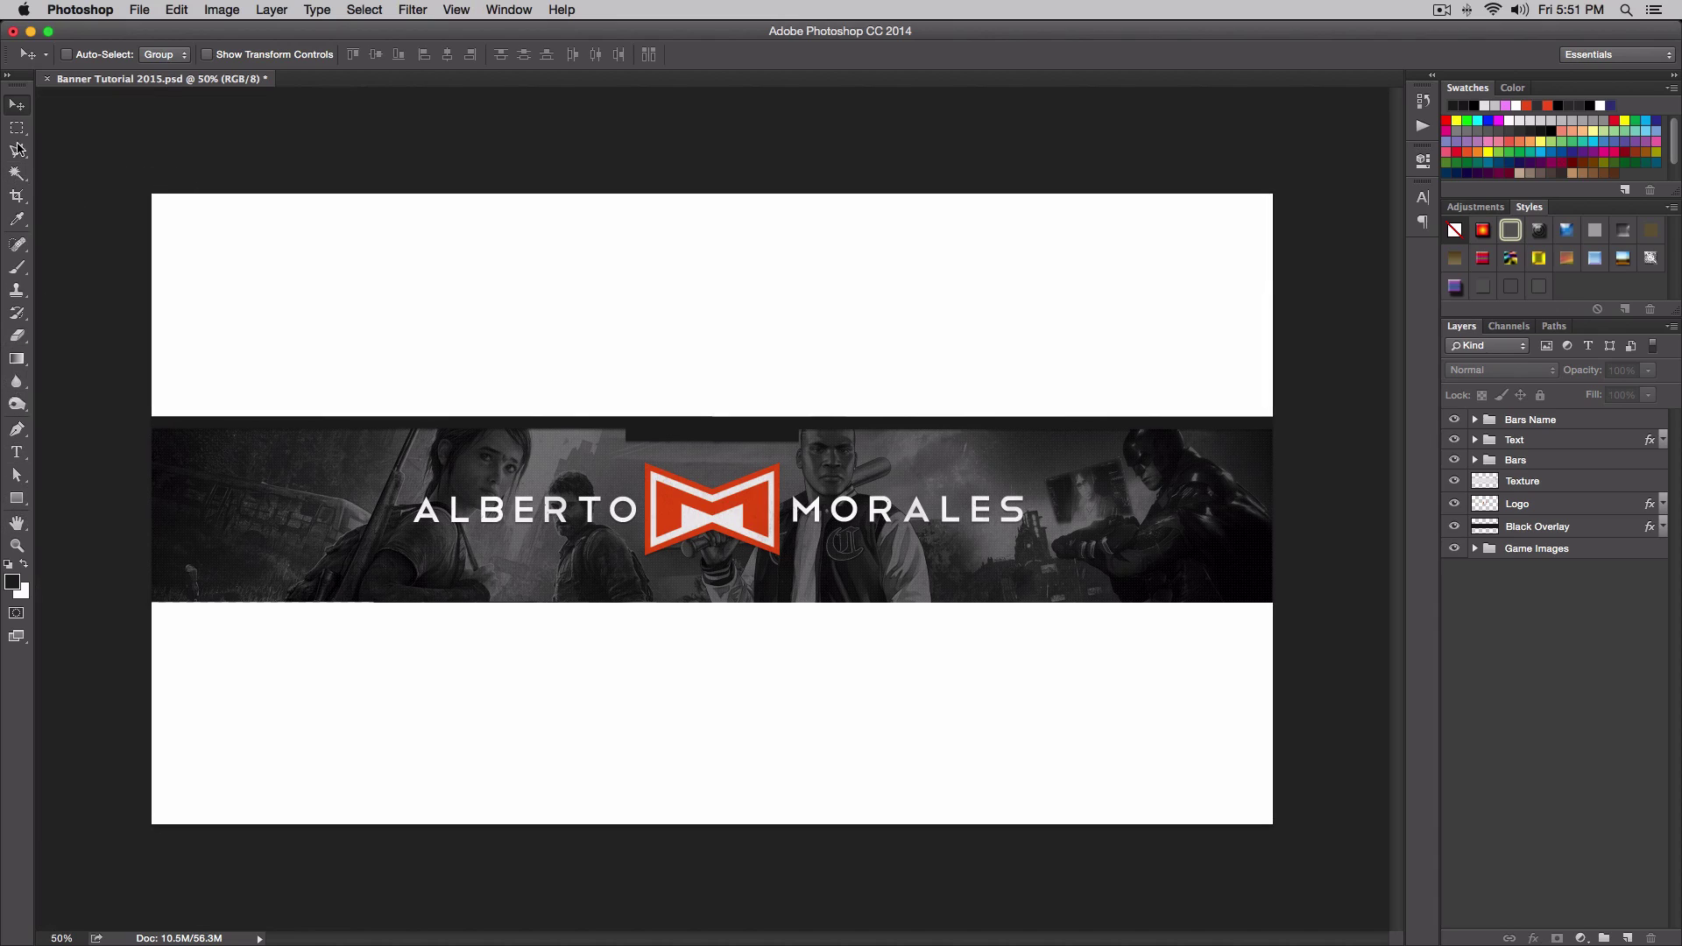
drag(16, 128, 65, 130)
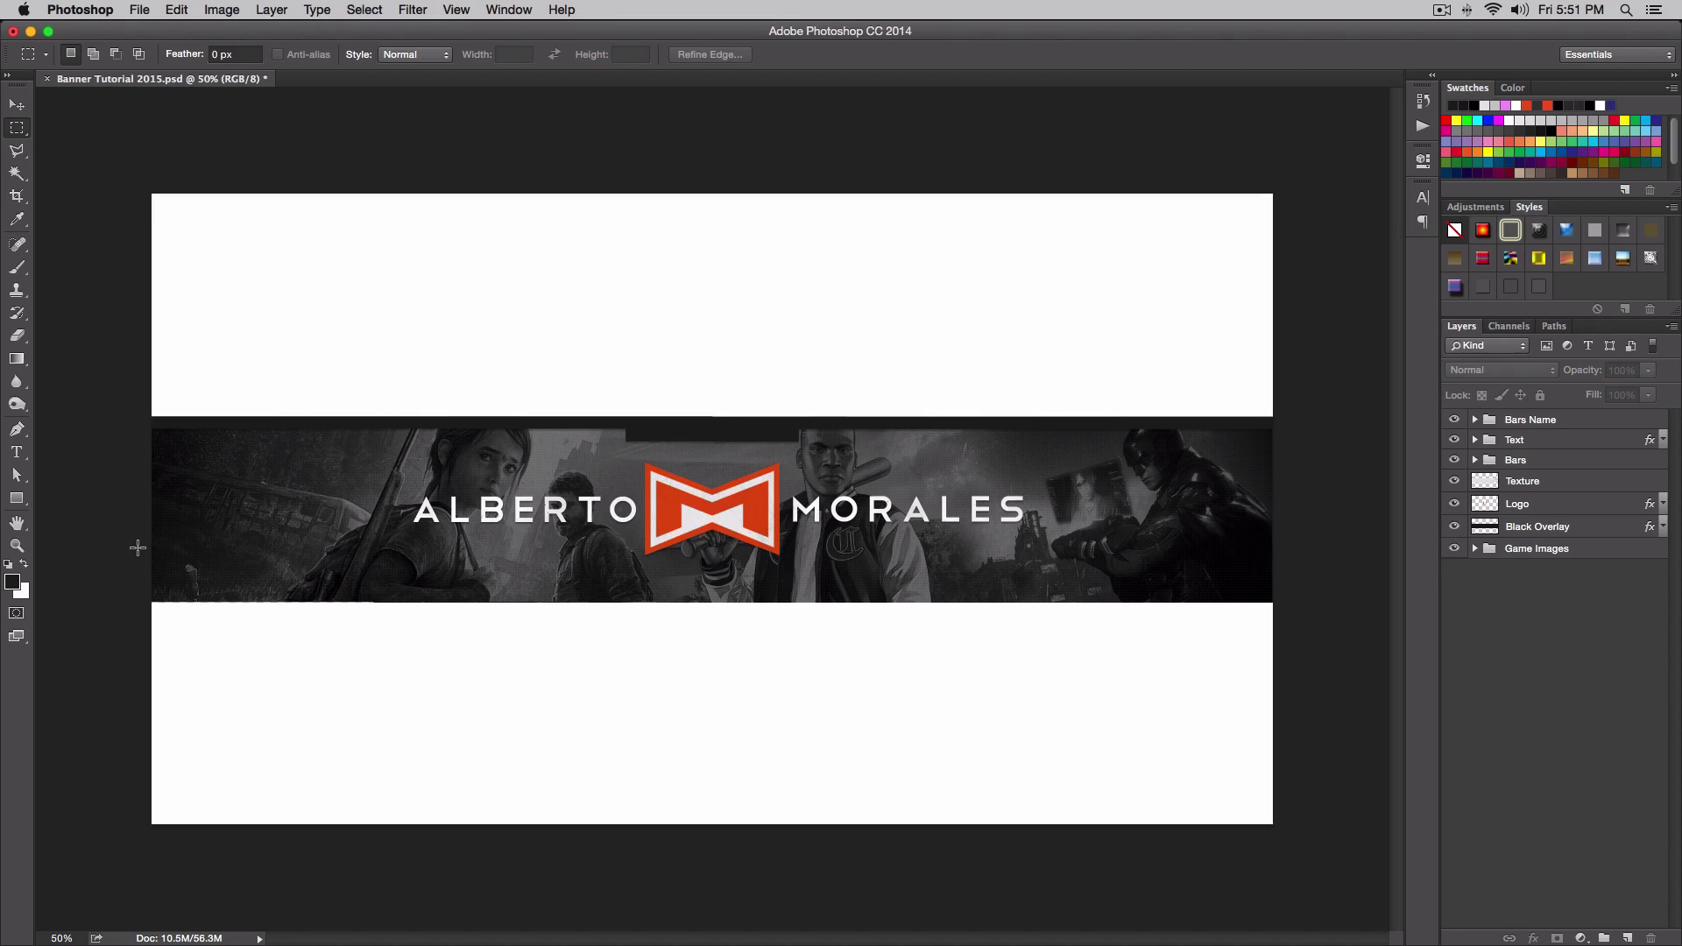
key(super+semicolon)
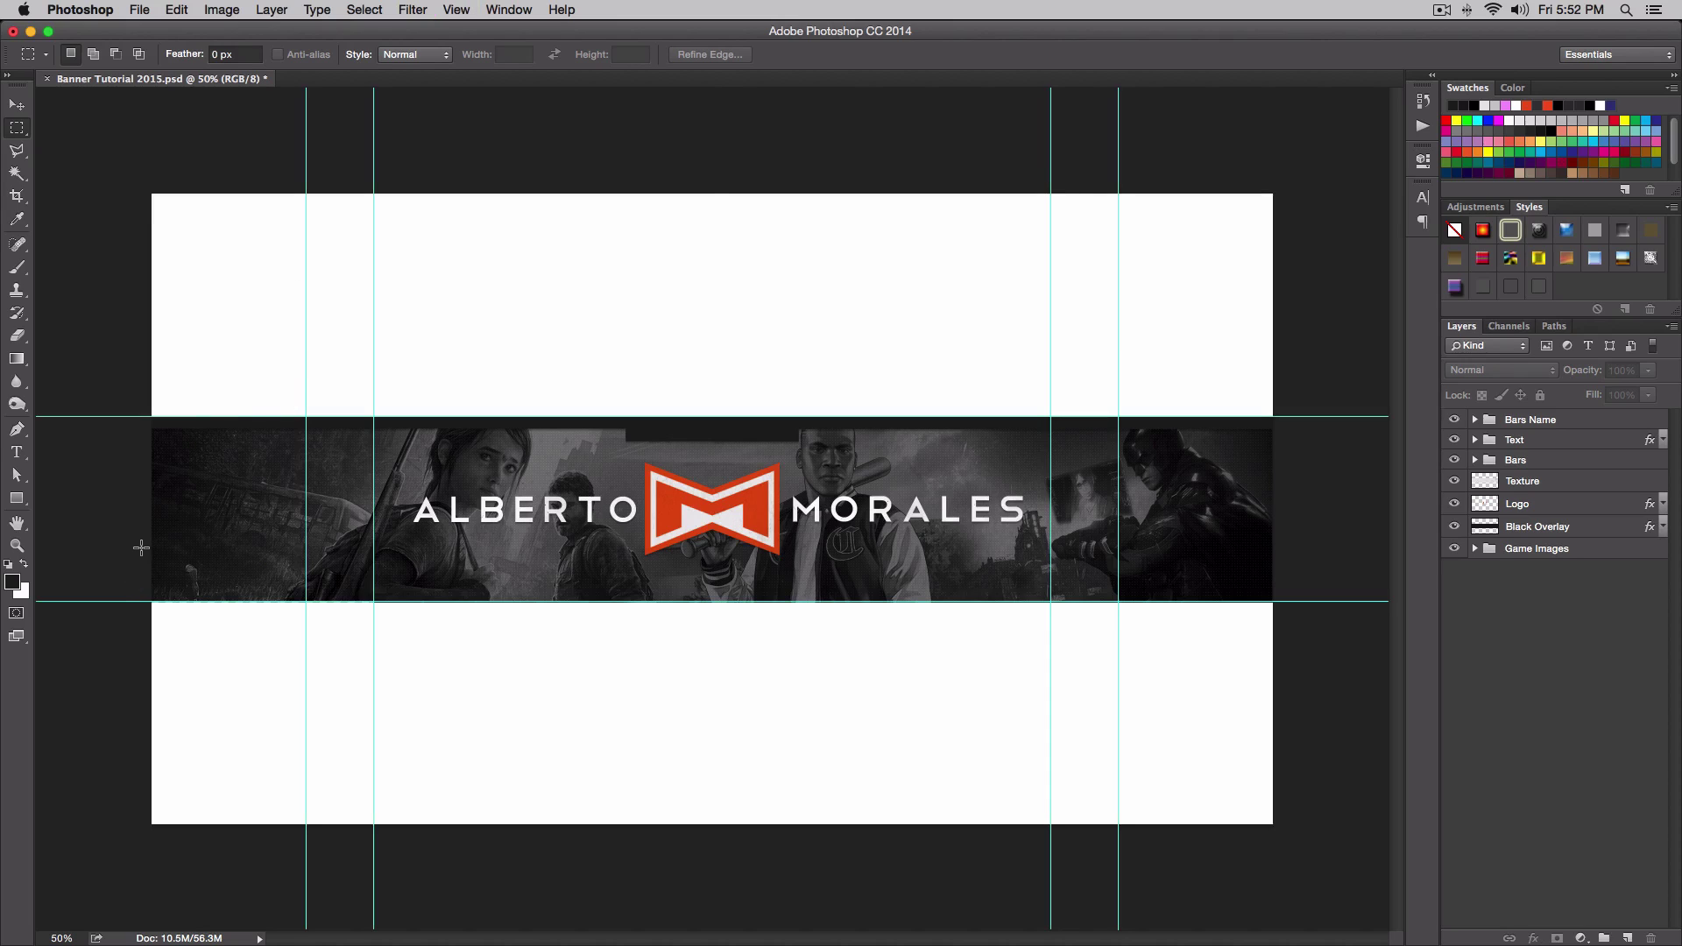
drag(140, 549, 1365, 602)
click(82, 564)
drag(131, 572, 1322, 601)
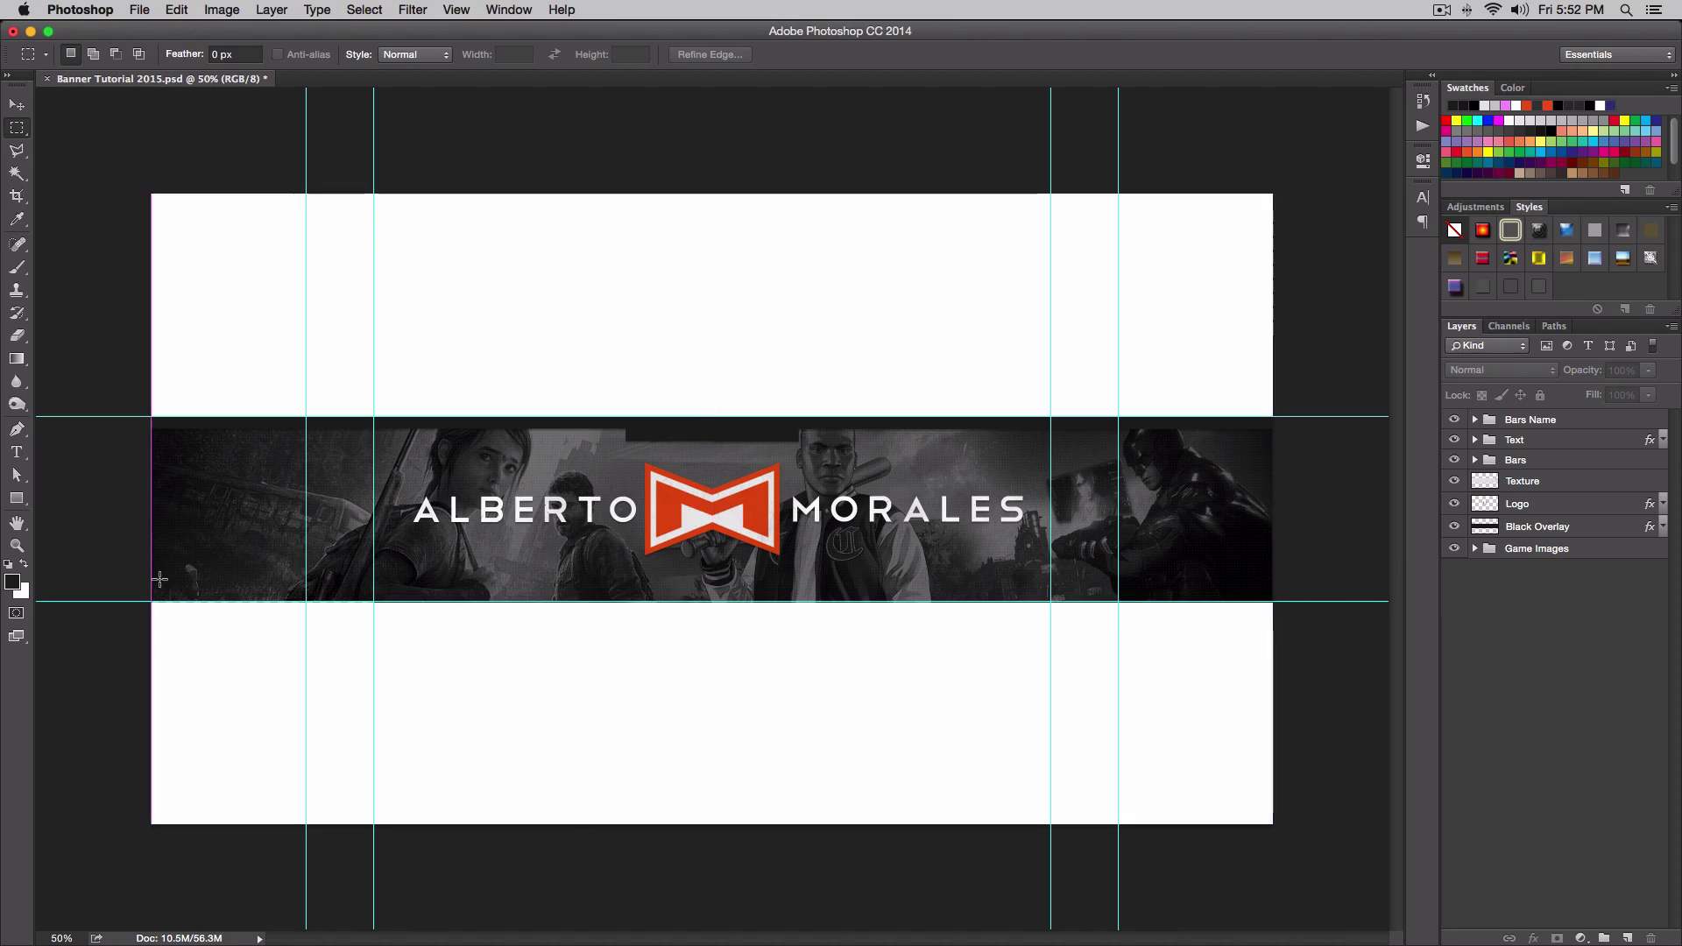
mouse_move(156, 574)
mouse_down()
mouse_move(1285, 588)
mouse_move(188, 601)
mouse_move(143, 571)
mouse_up()
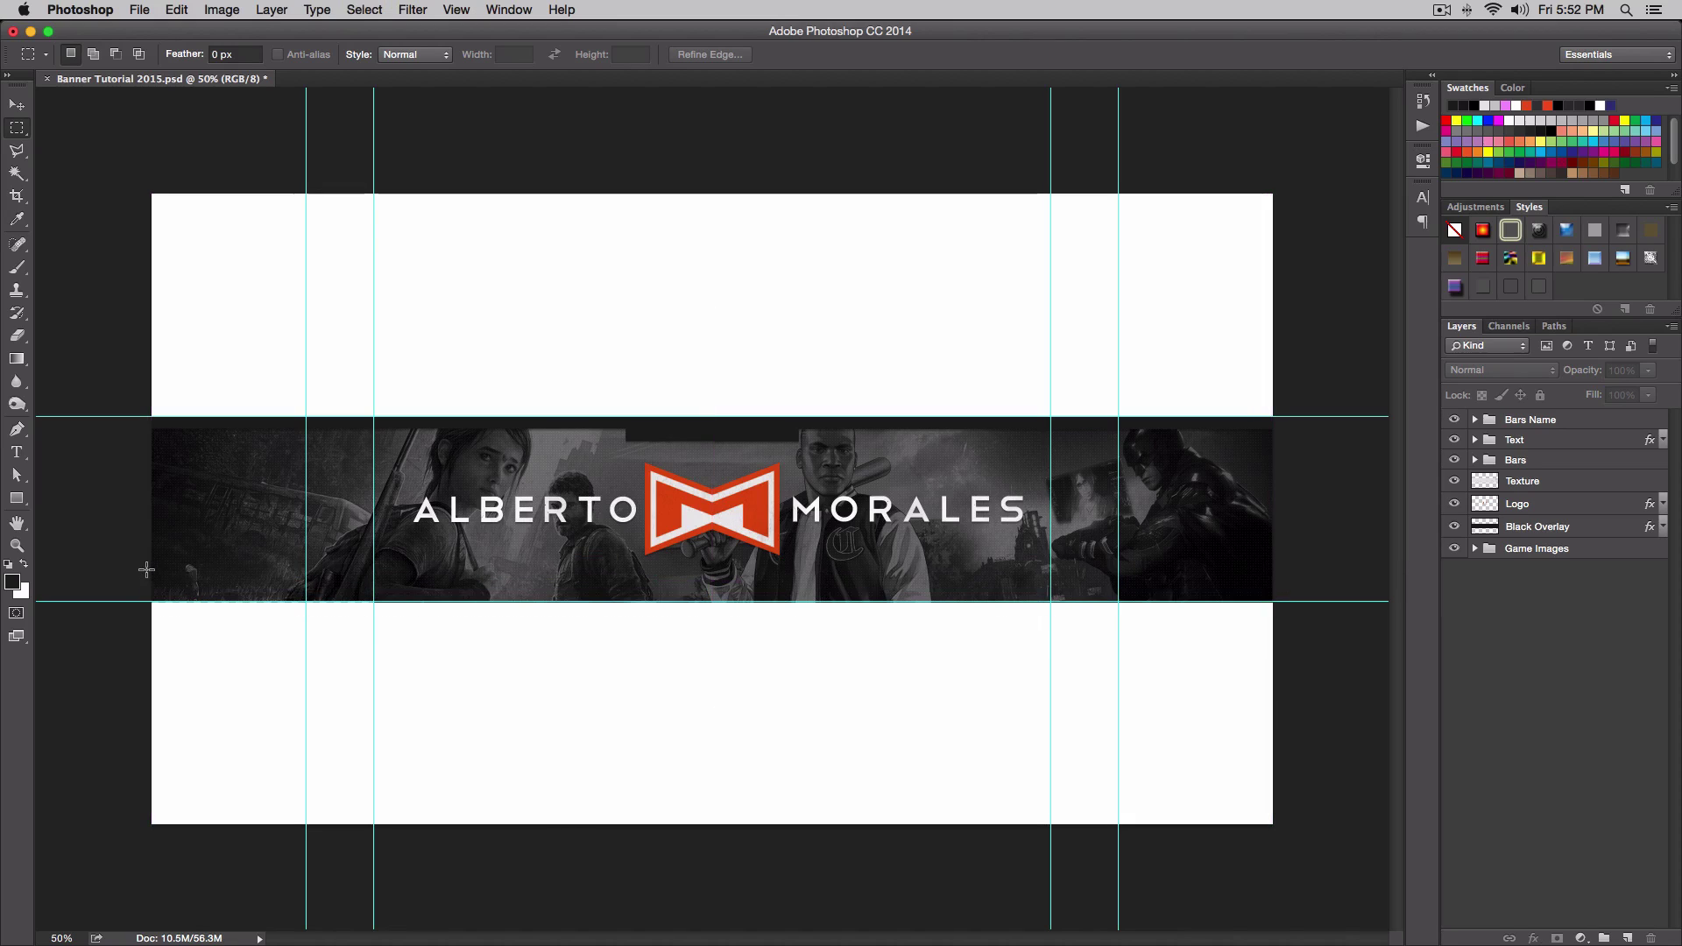
drag(1262, 613, 1297, 601)
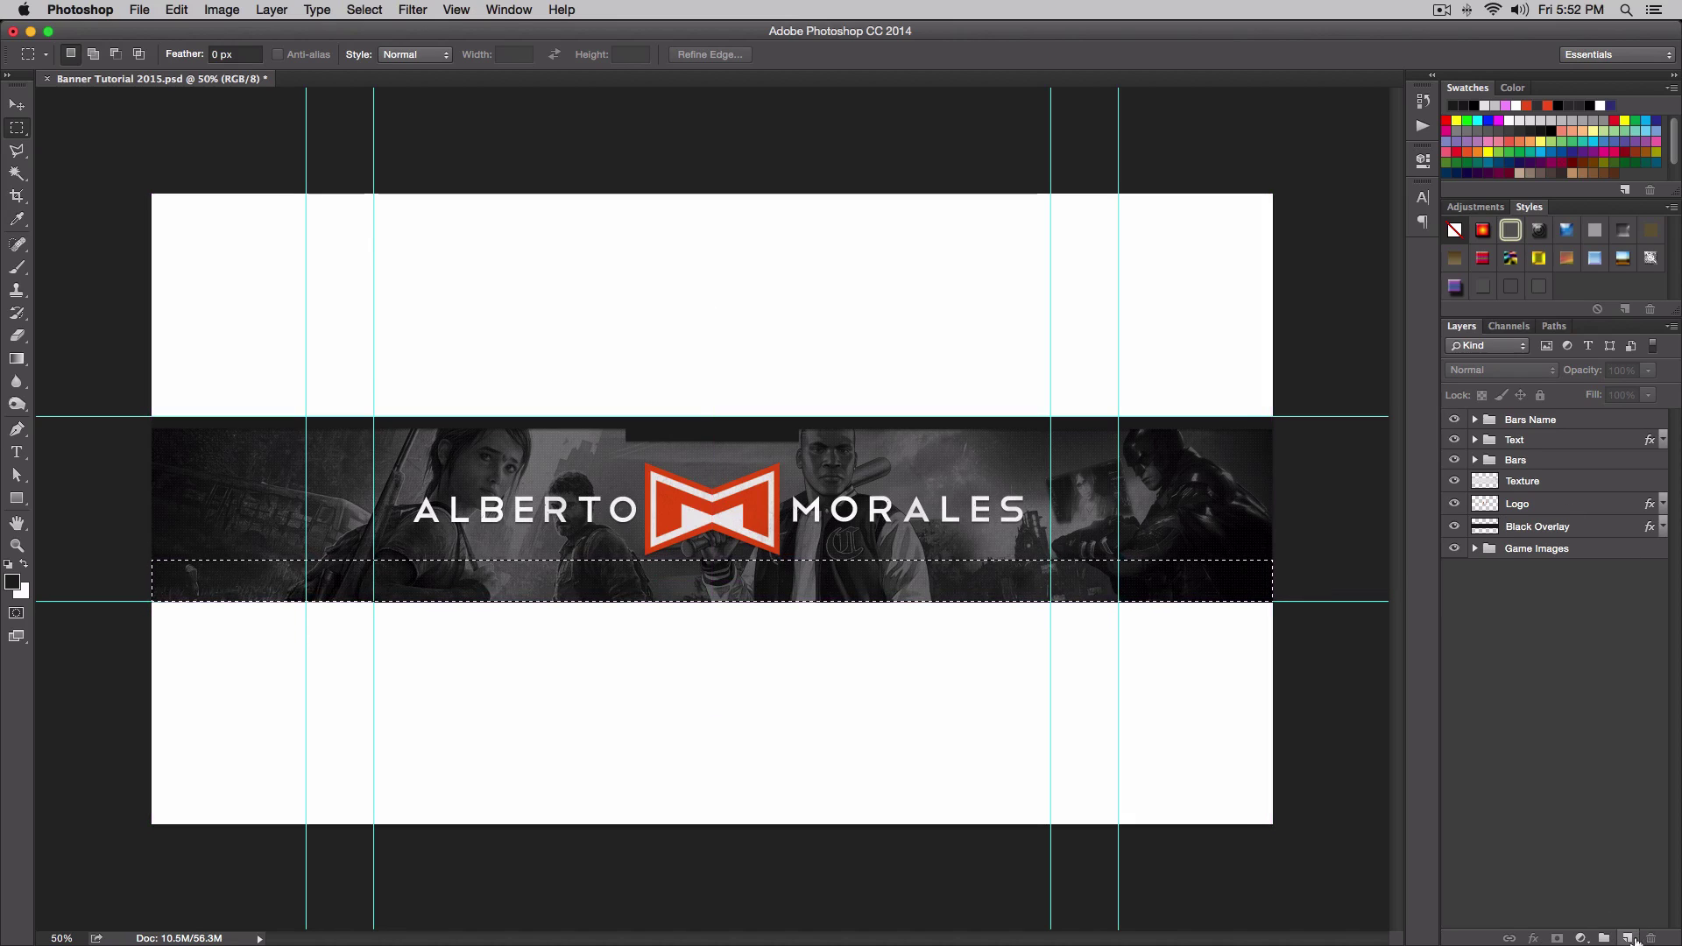
Add a new empty layer named 'Bottom Light Bar'.
click(1628, 938)
double_click(1516, 421)
text(B)
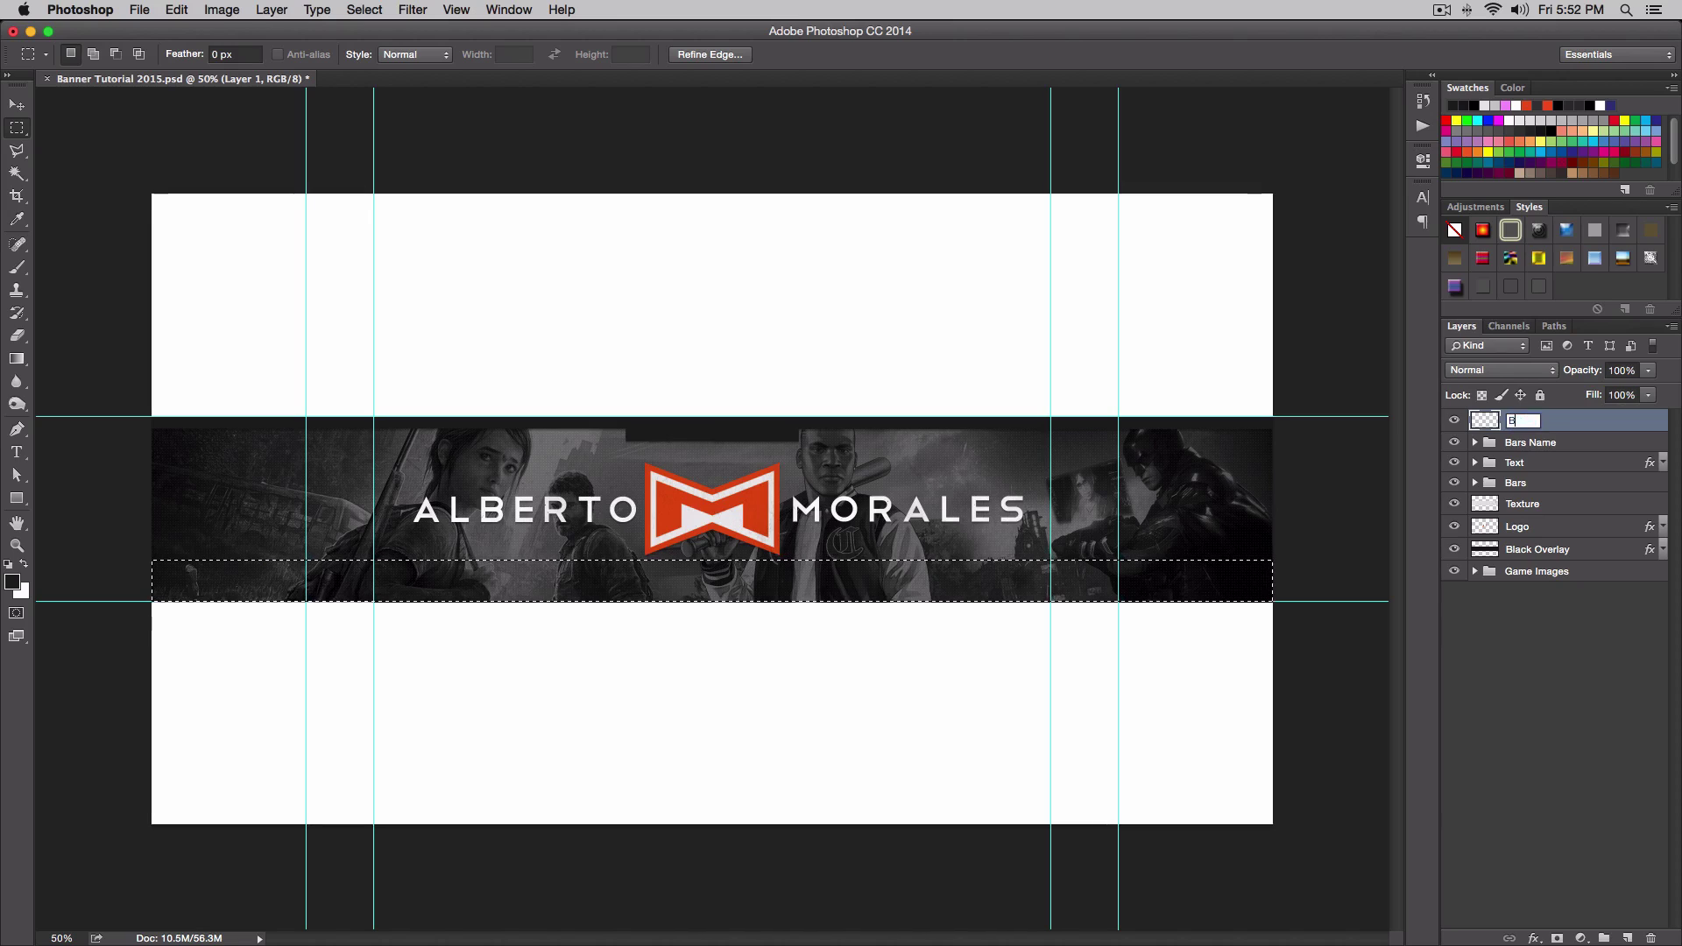
text(ottom Light Bar)
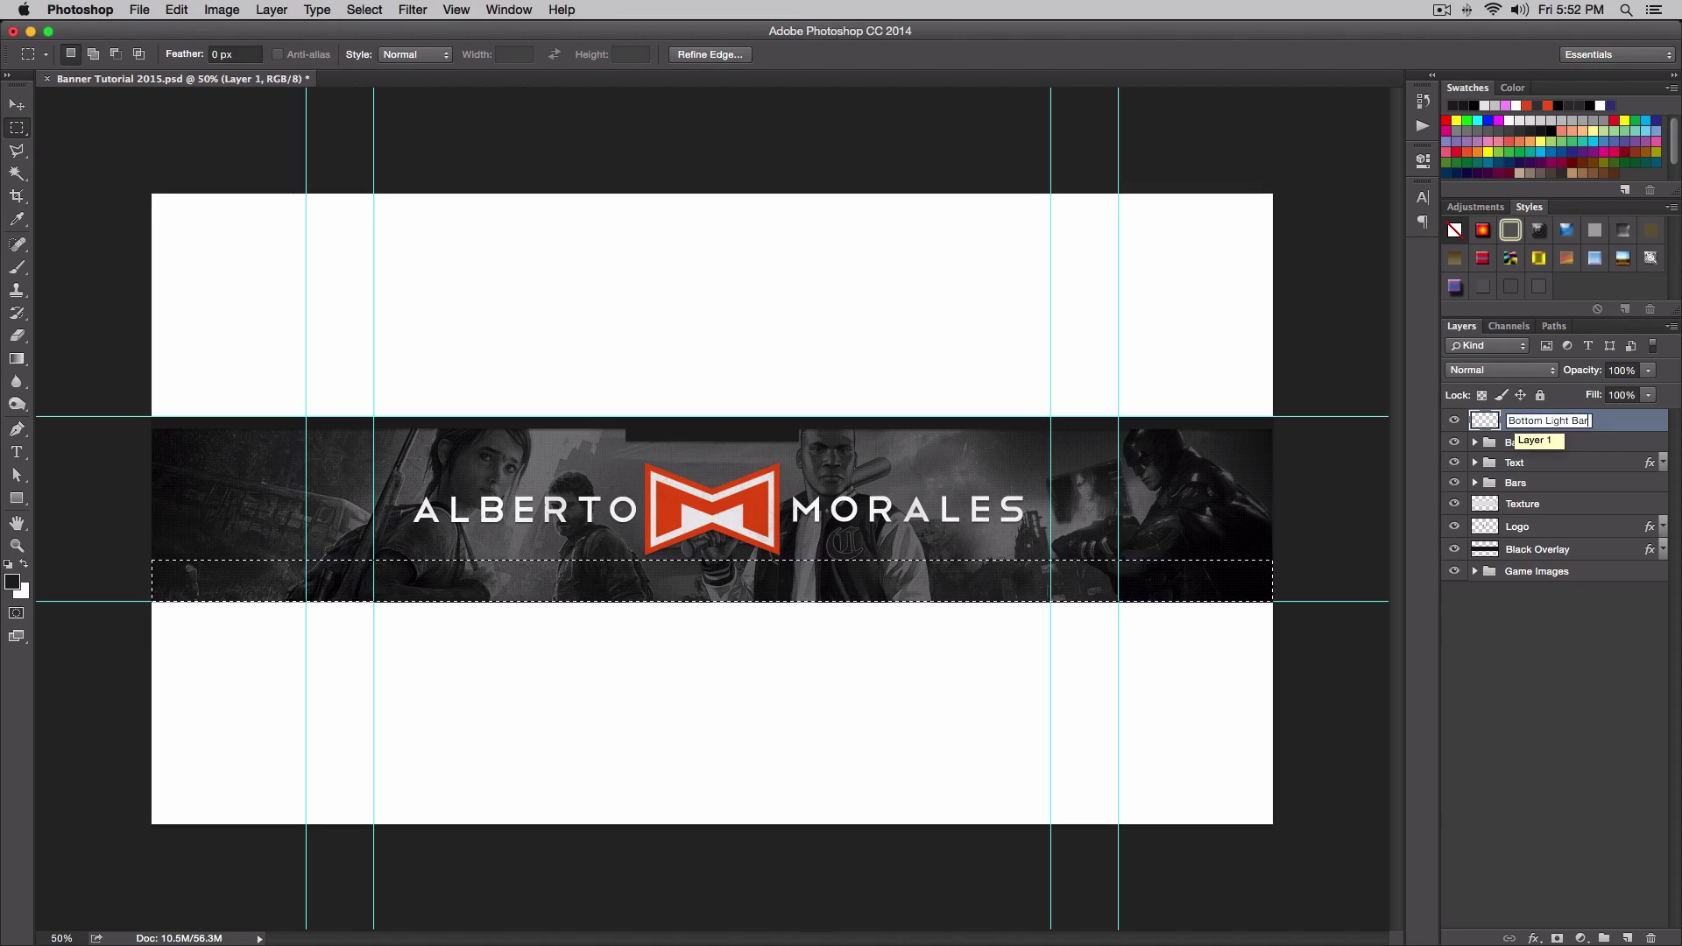
key(Return)
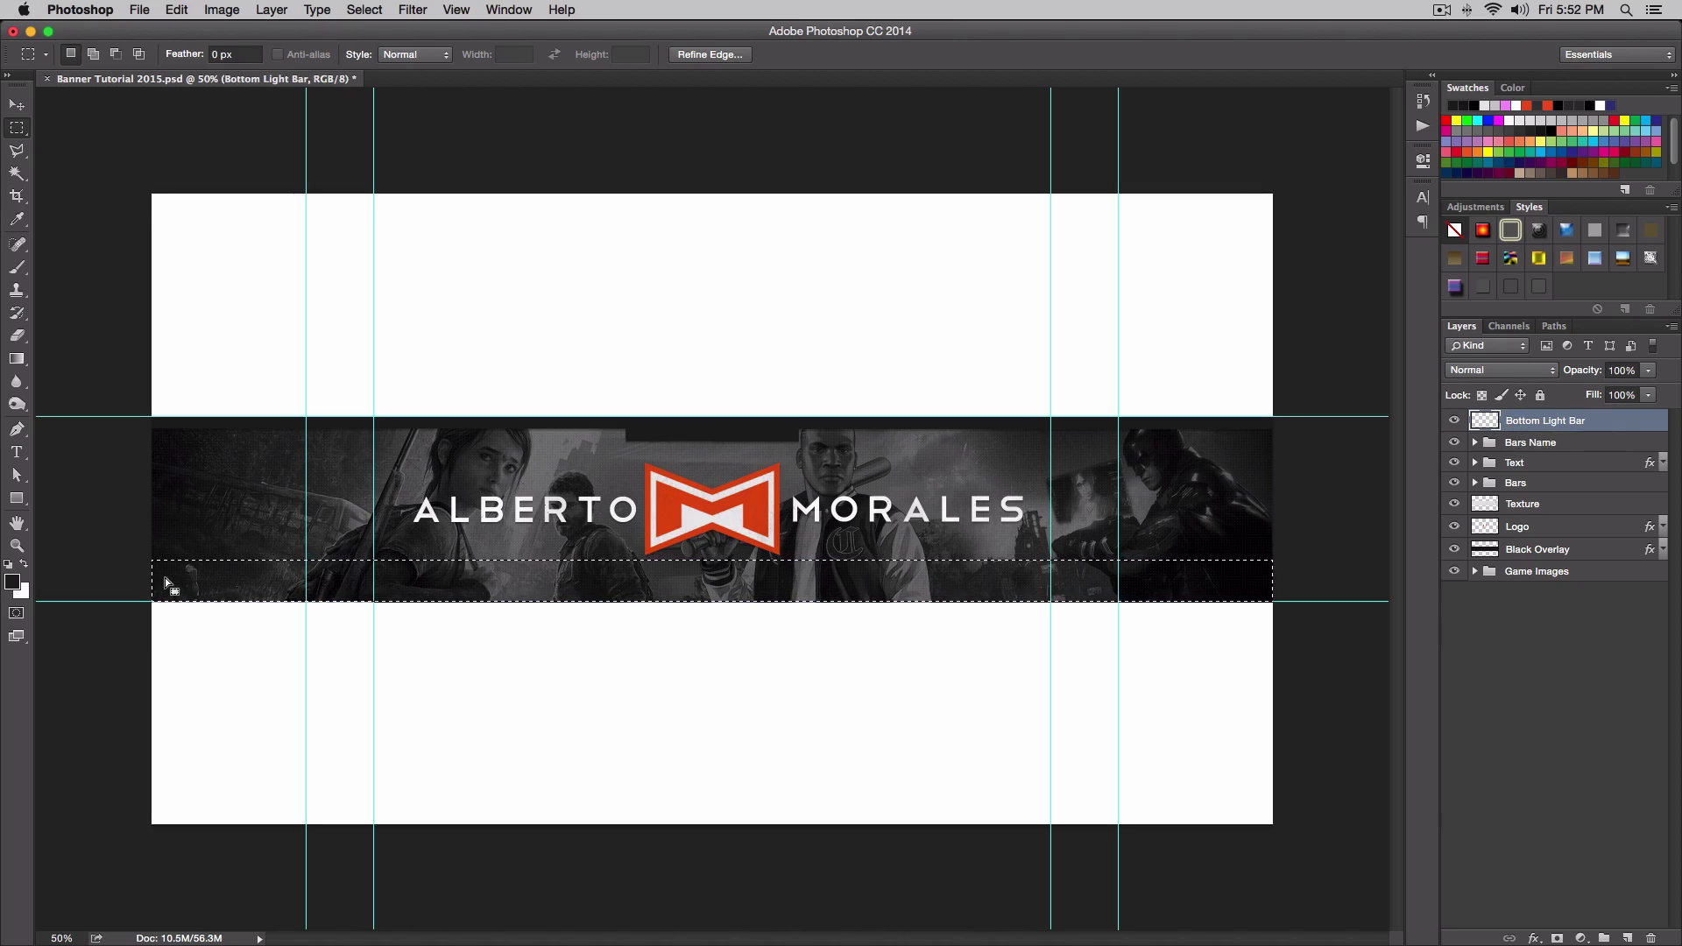
Try filling the bottom strip with sampled grey 4a4a4a, then undo the fill.
click(12, 583)
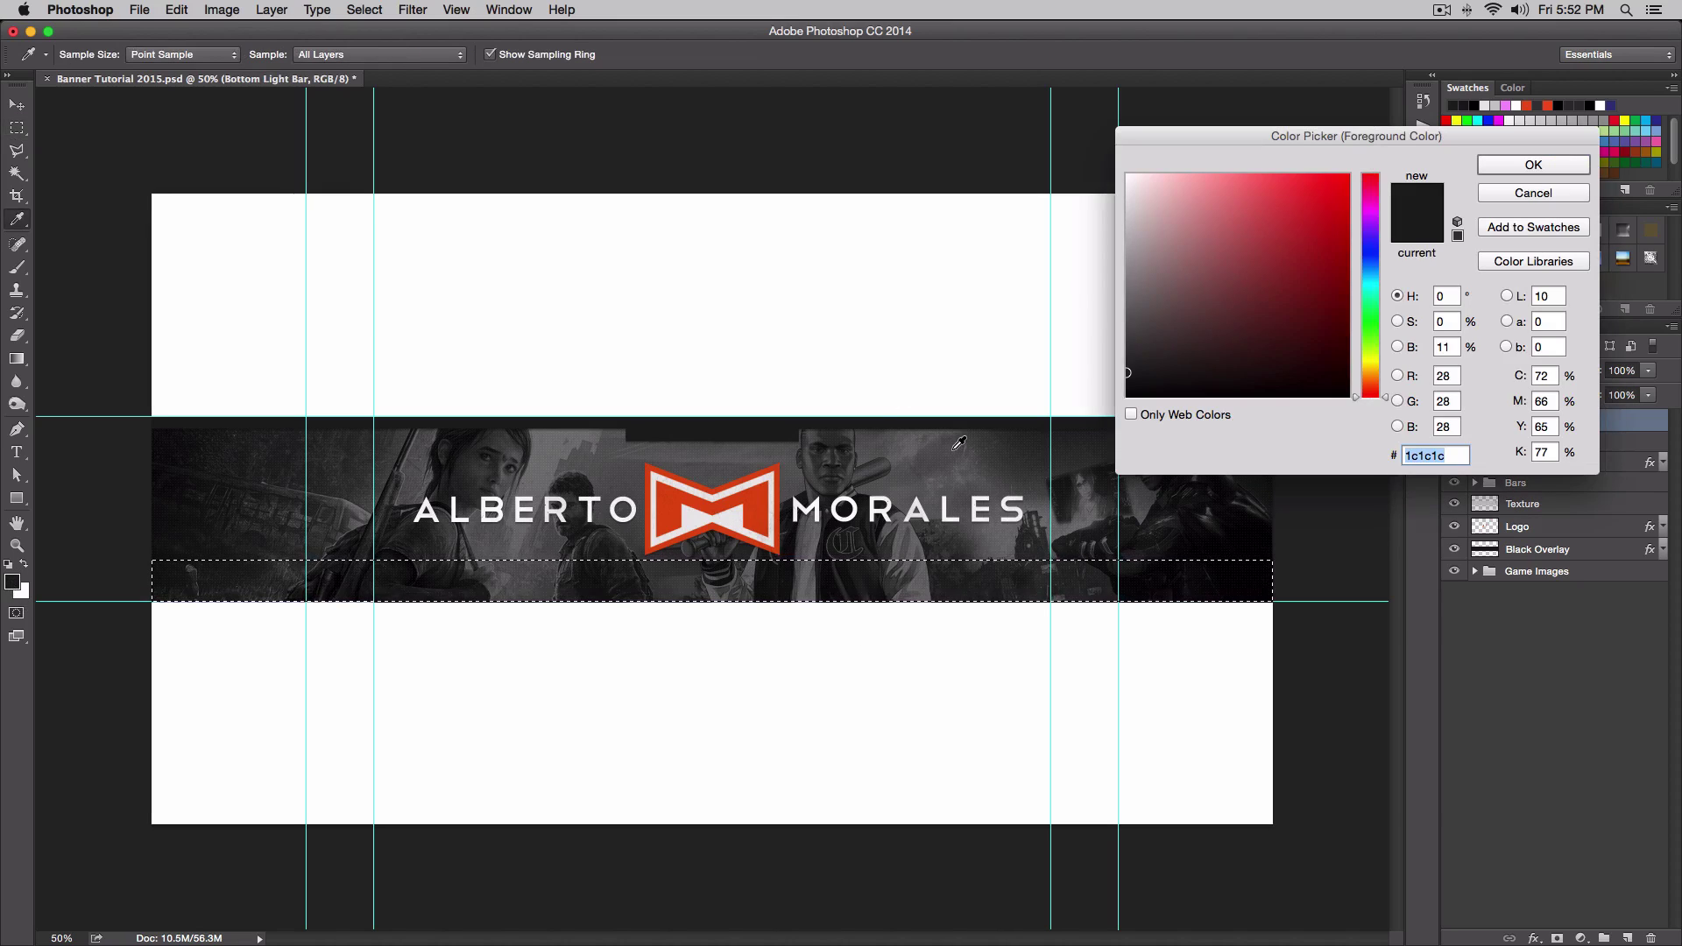
click(834, 459)
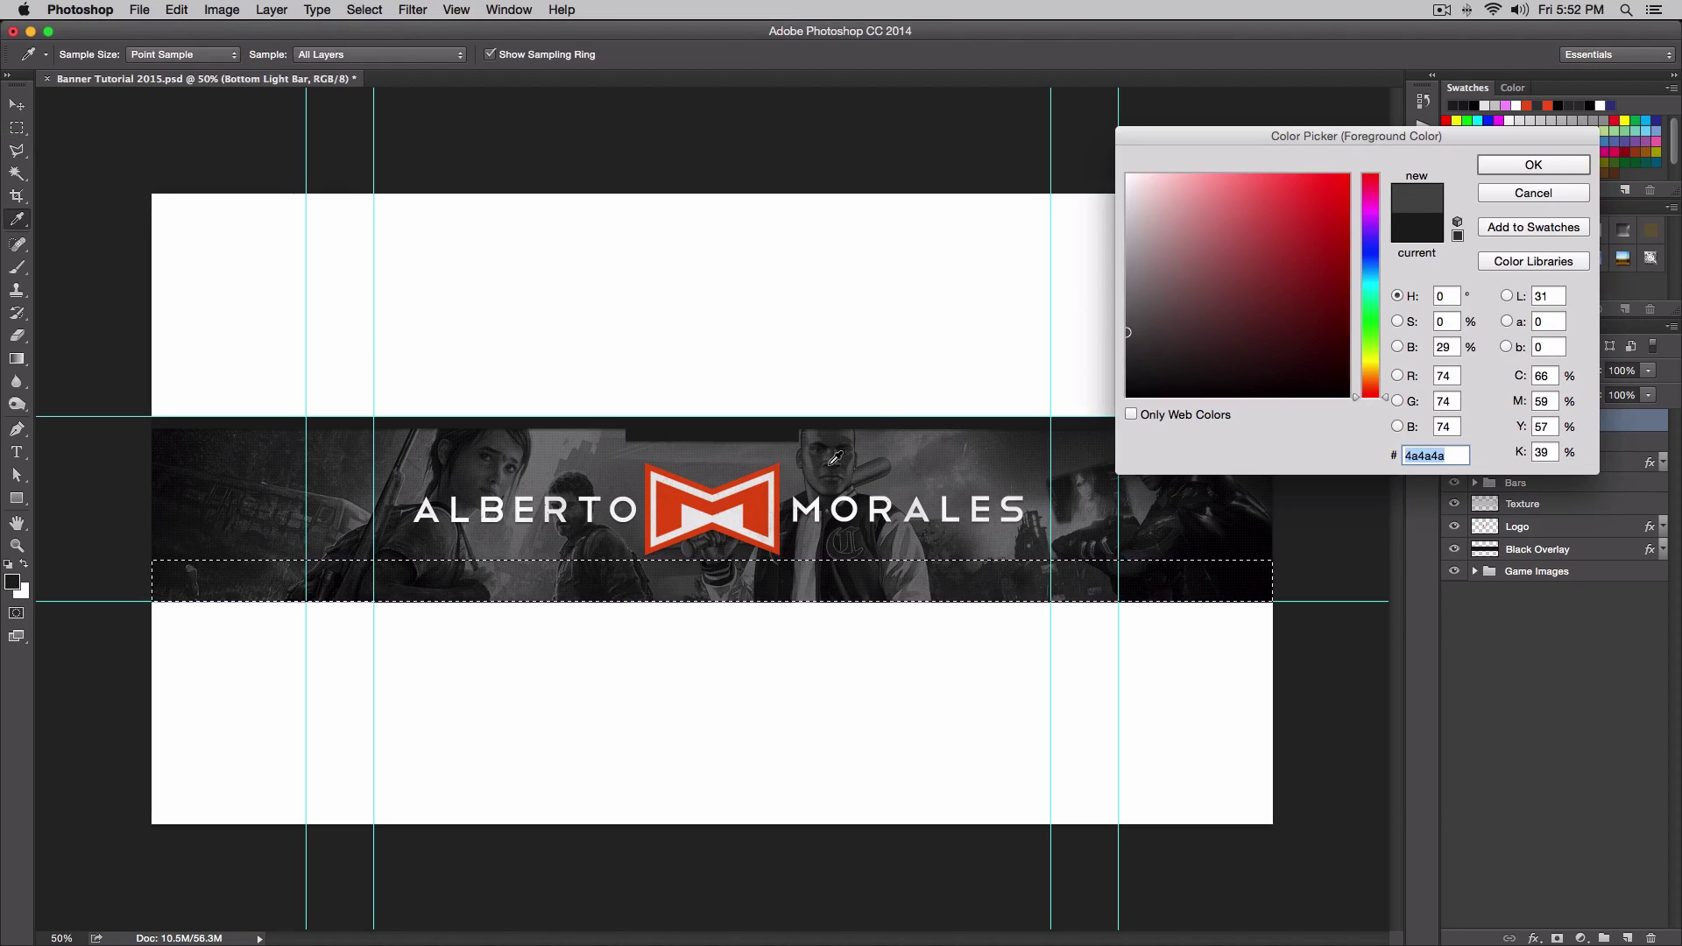
click(1533, 167)
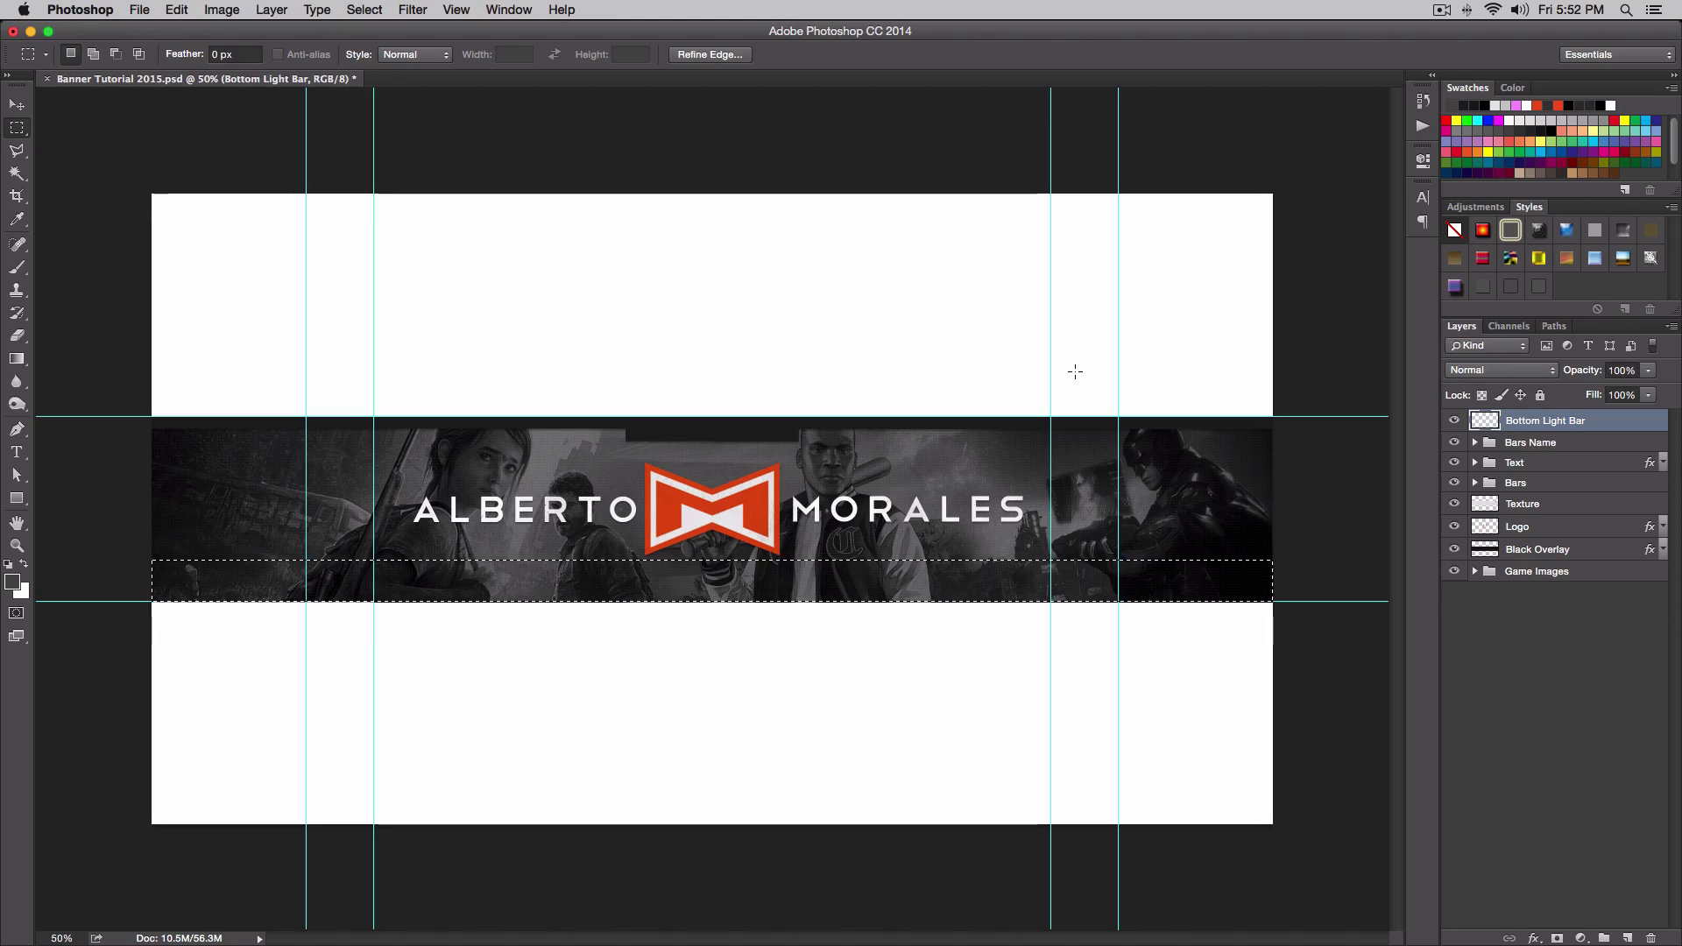
key(alt+BackSpace)
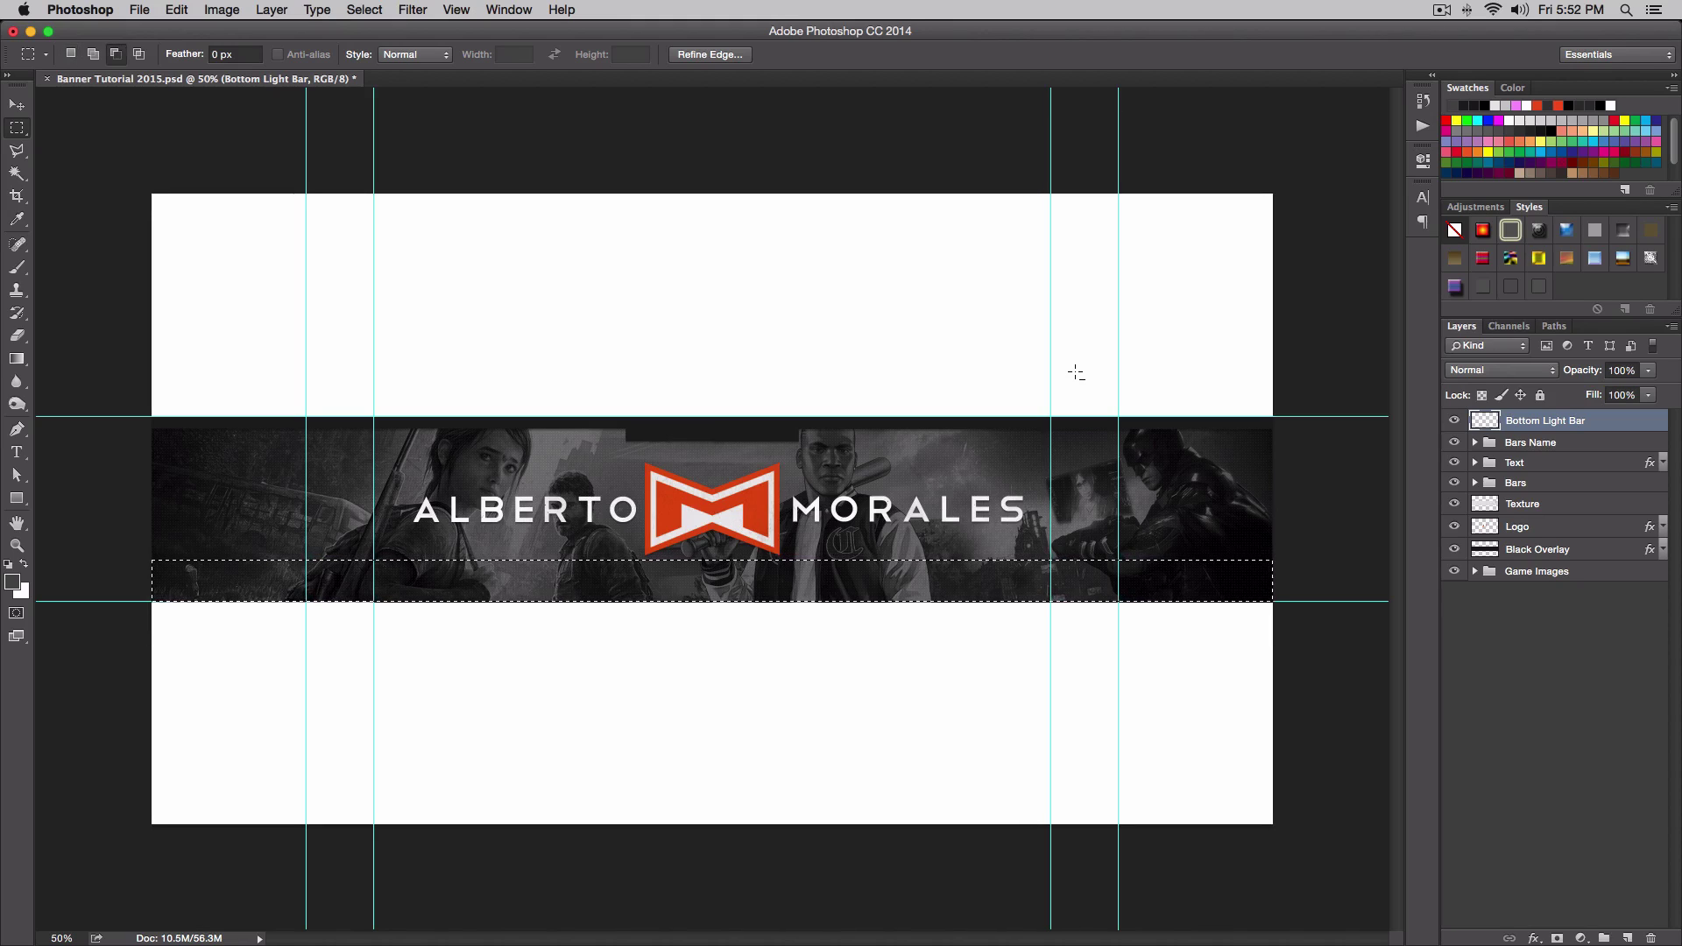
key(super+d)
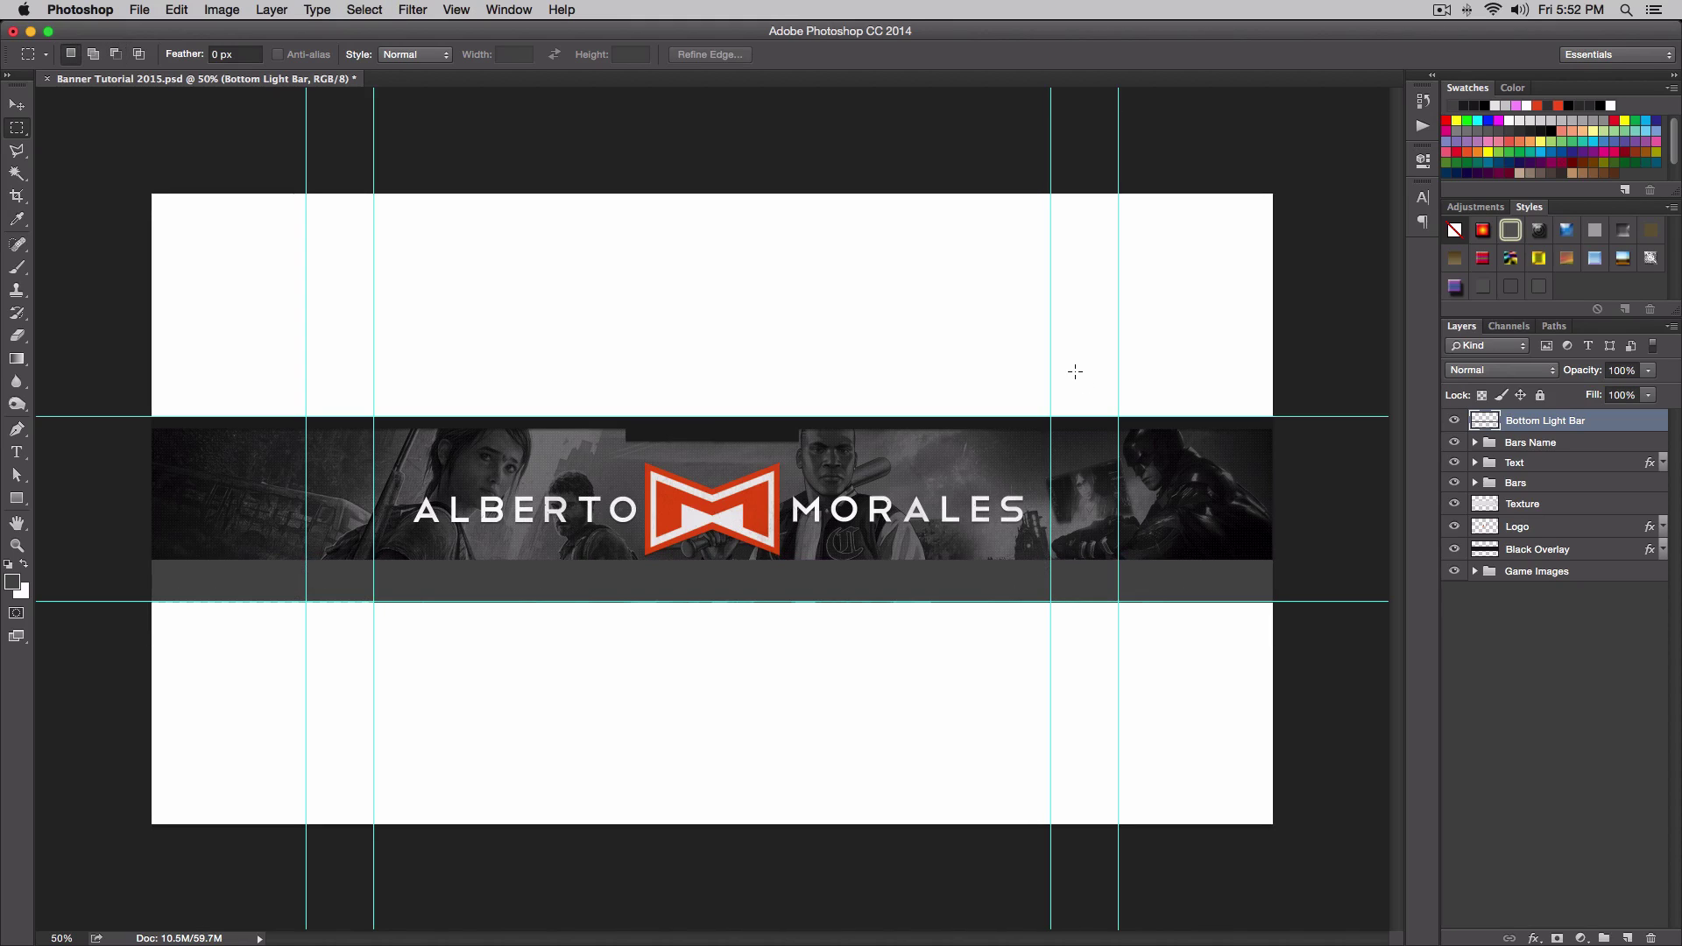
key(super+alt+z)
key(super+alt+z)
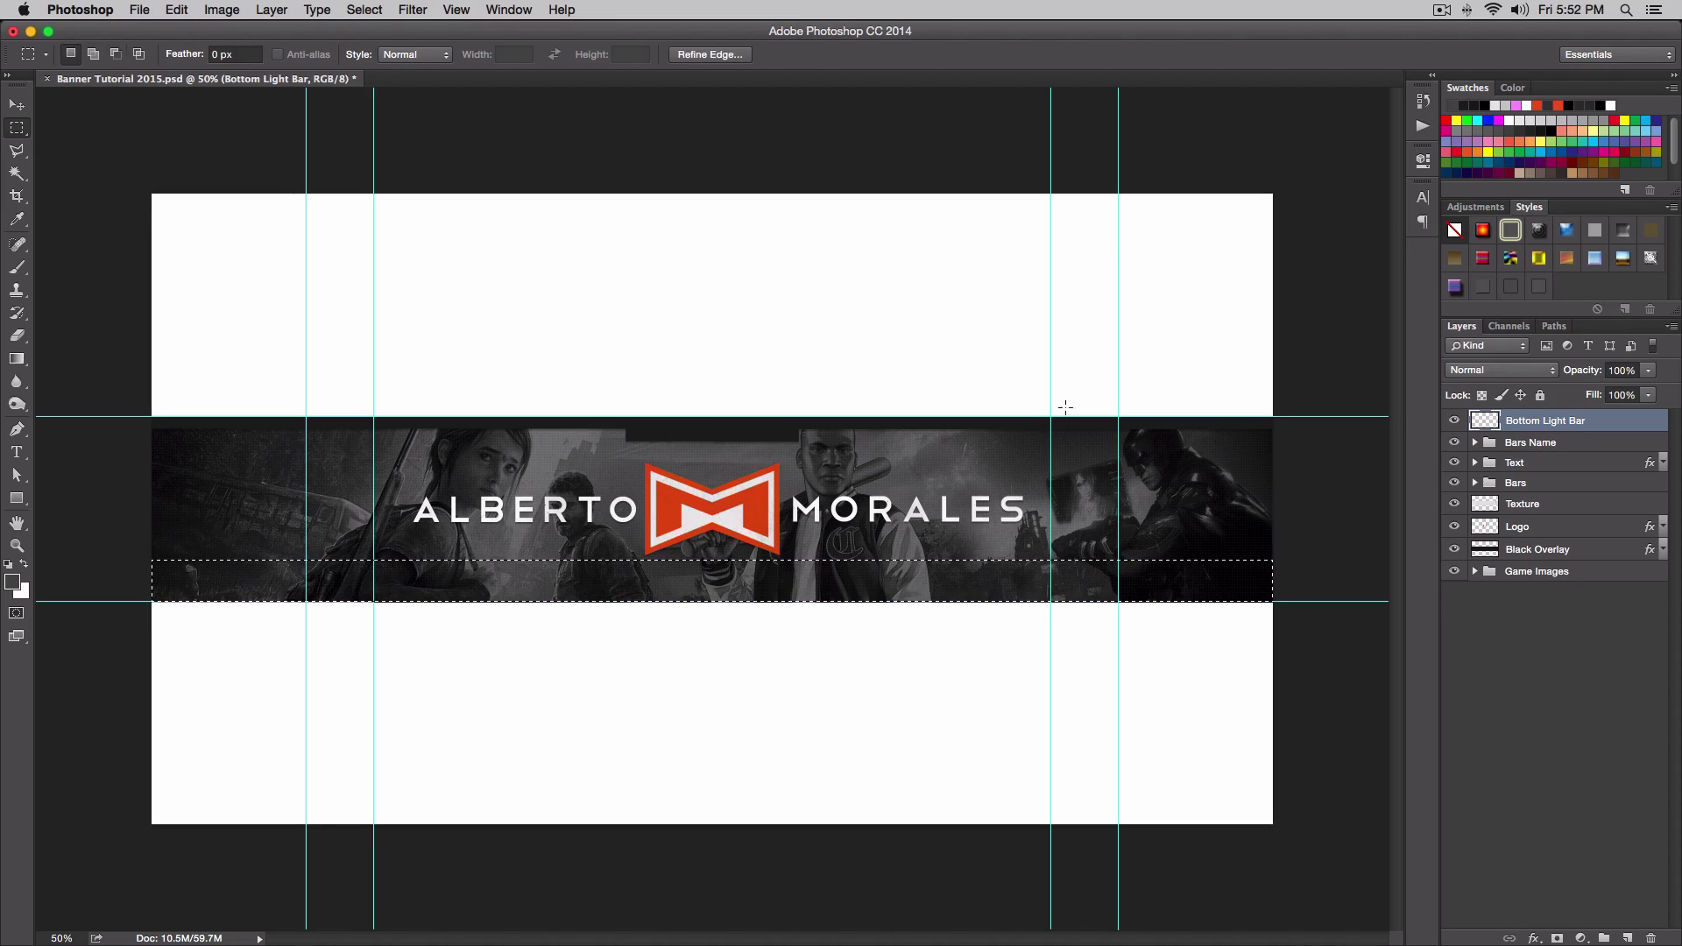
Reset to default colours and fill the bottom strip with white, then deselect.
click(7, 565)
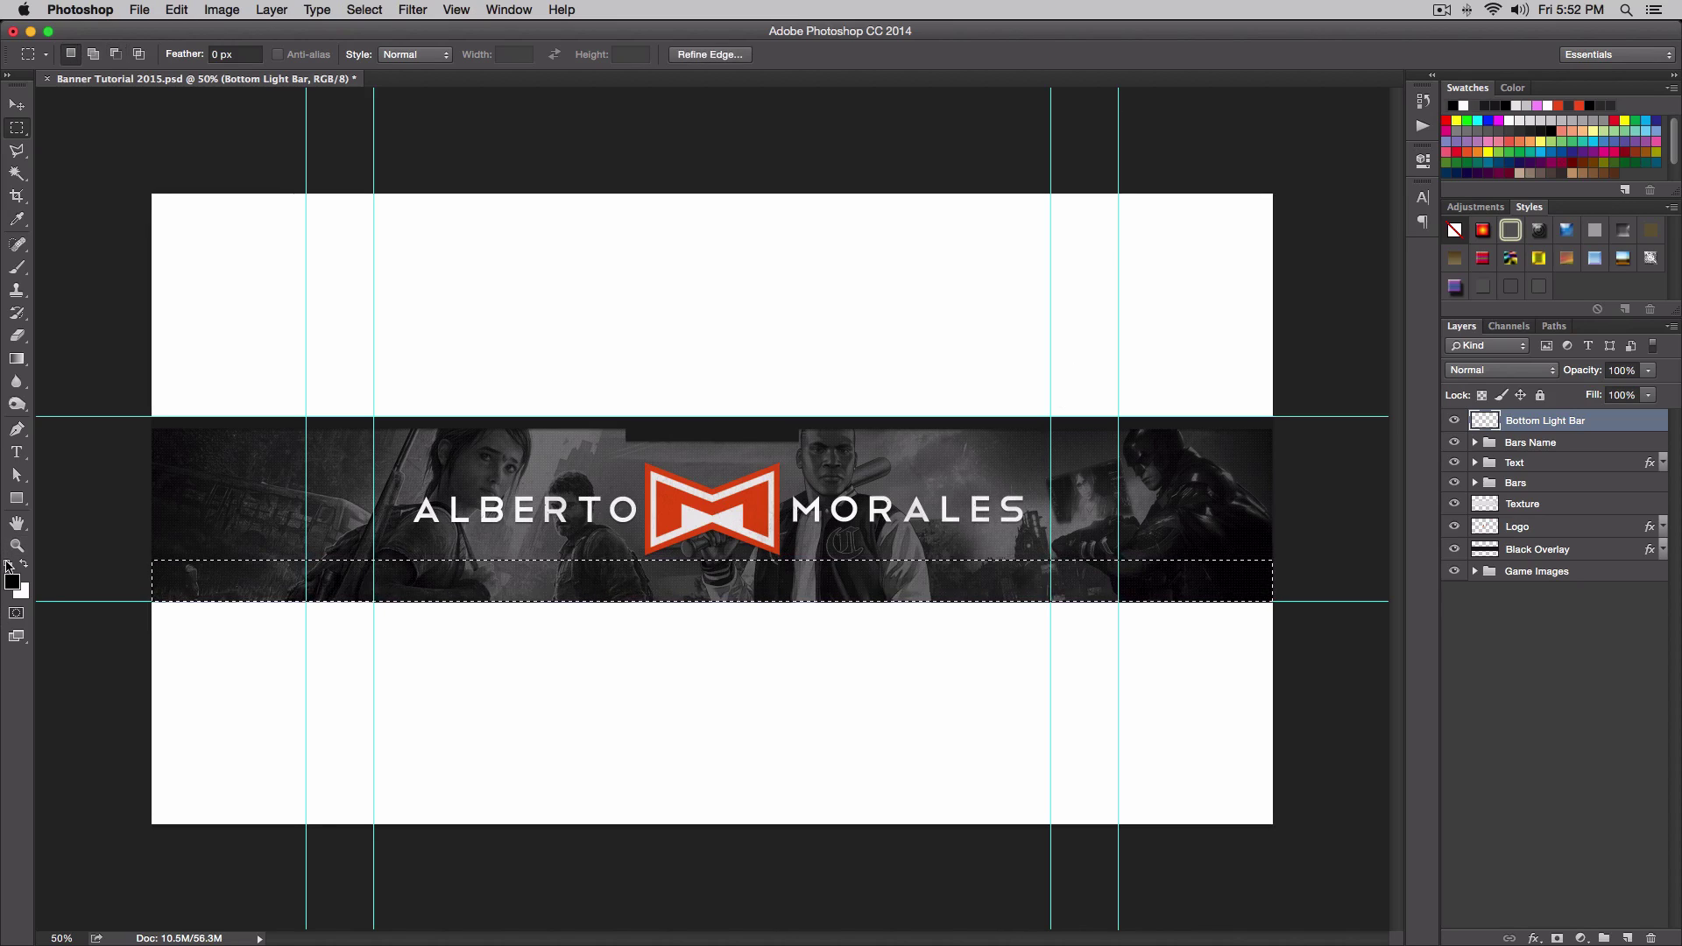
key(x)
key(x)
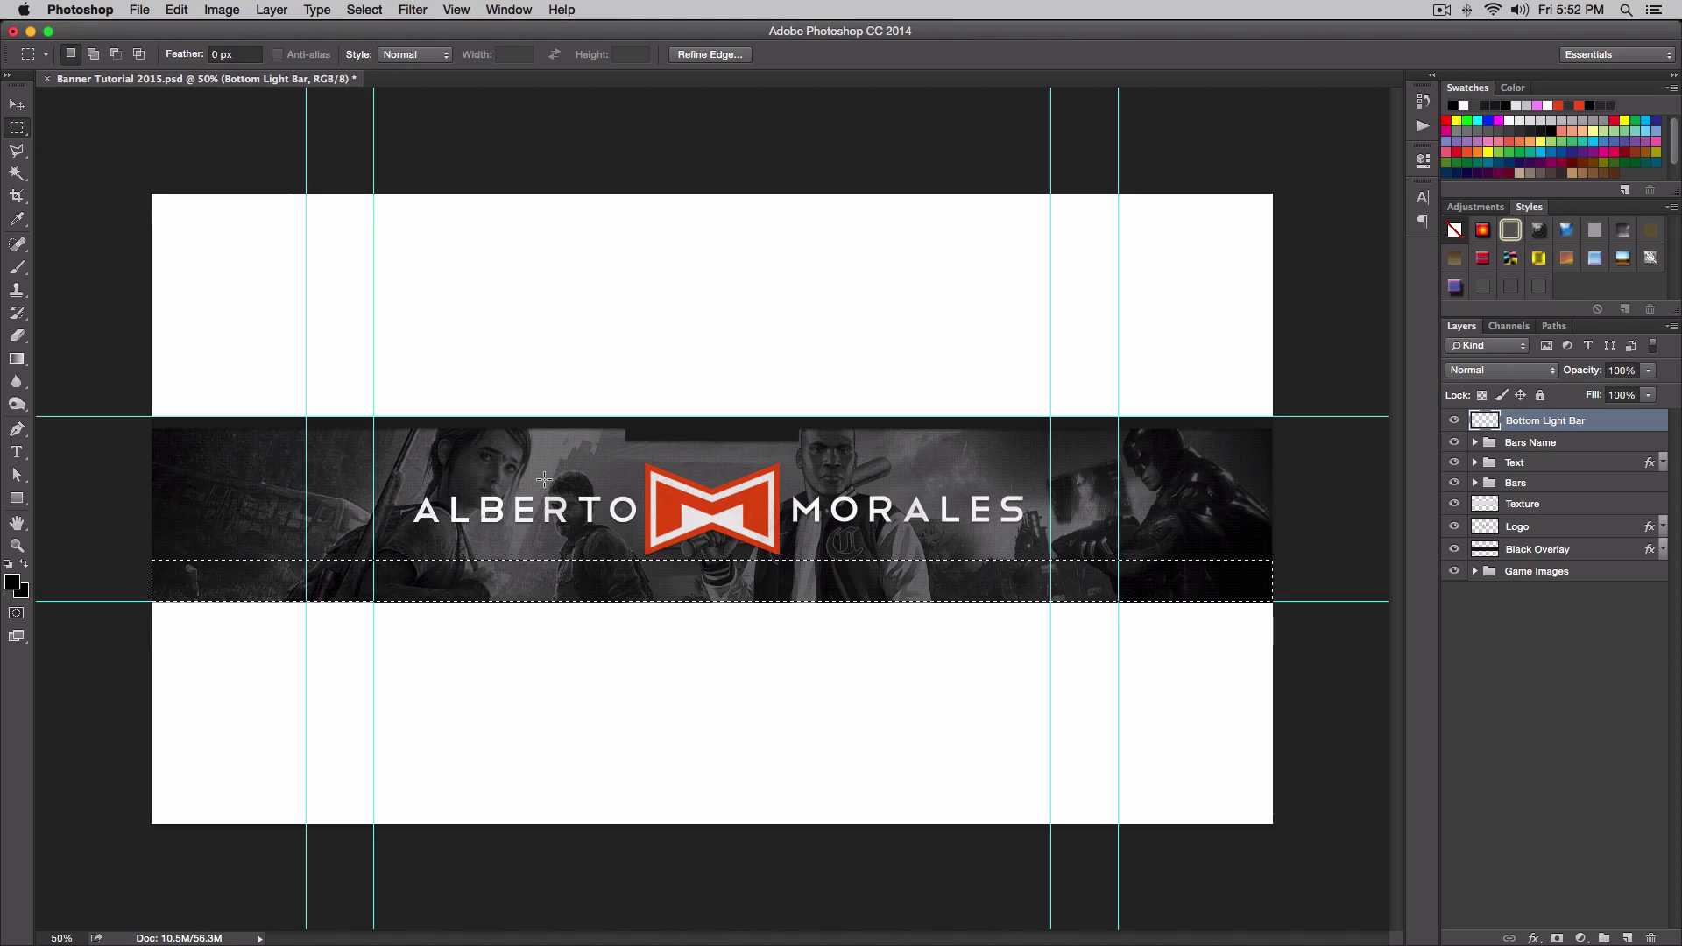
key(x)
key(alt+BackSpace)
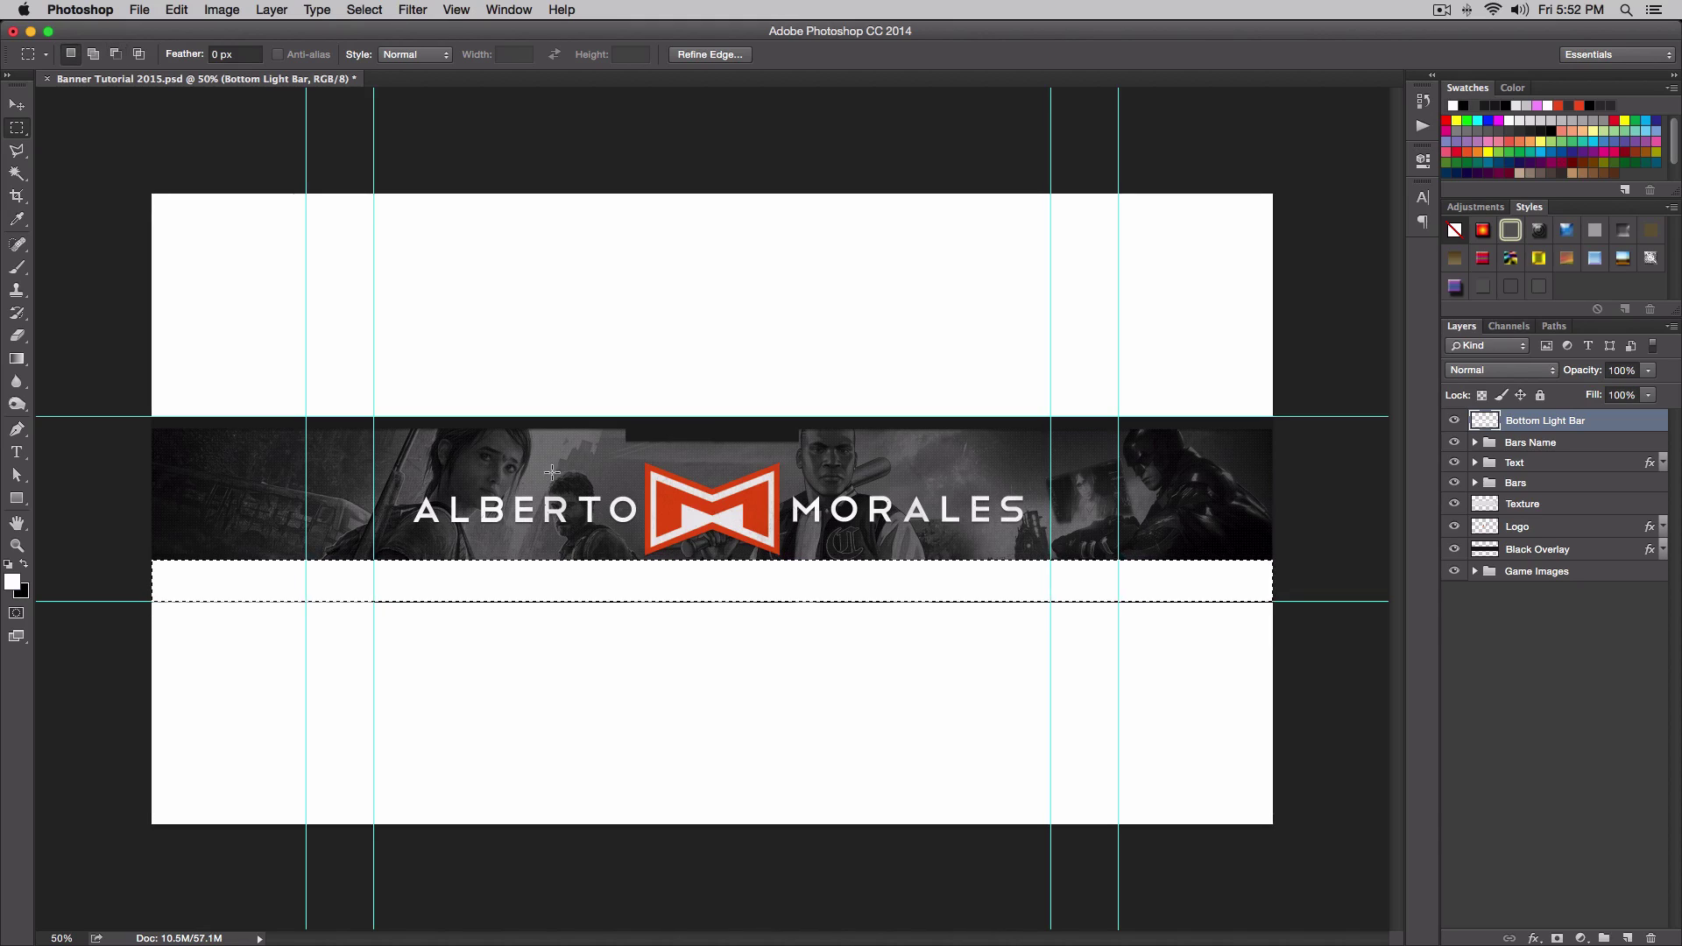
key(super+d)
Lower the Bottom Light Bar layer opacity to 15% and compare it with the layer hidden.
key(v)
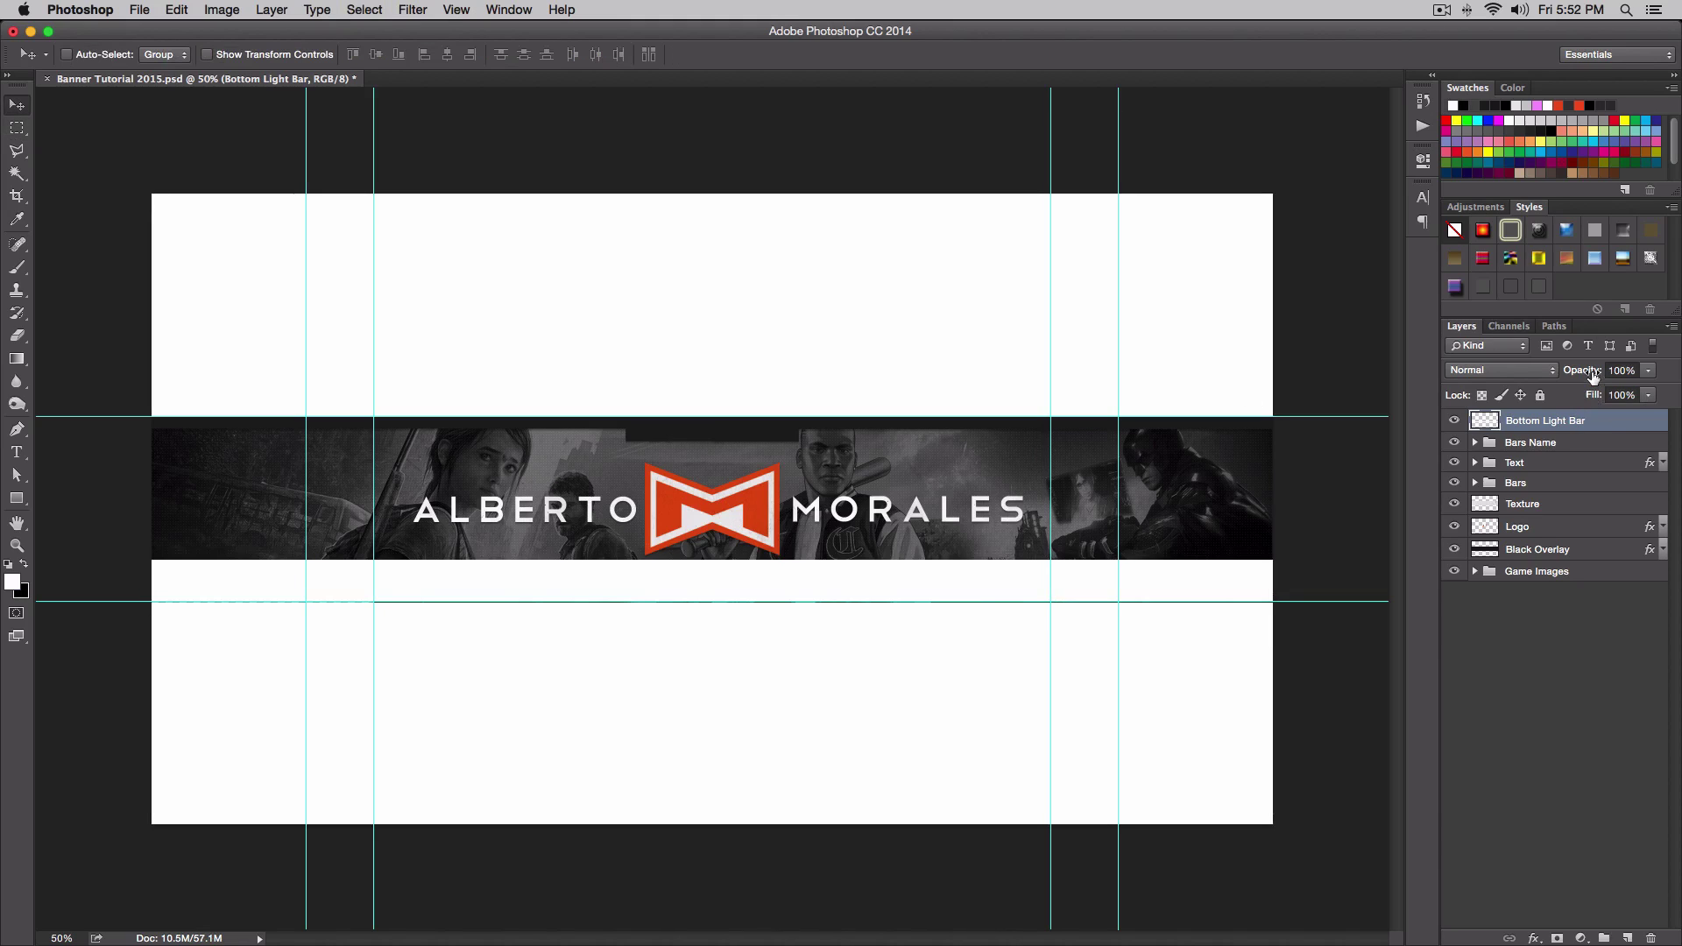
mouse_move(1588, 370)
mouse_down()
mouse_move(1568, 373)
mouse_move(1582, 373)
mouse_up()
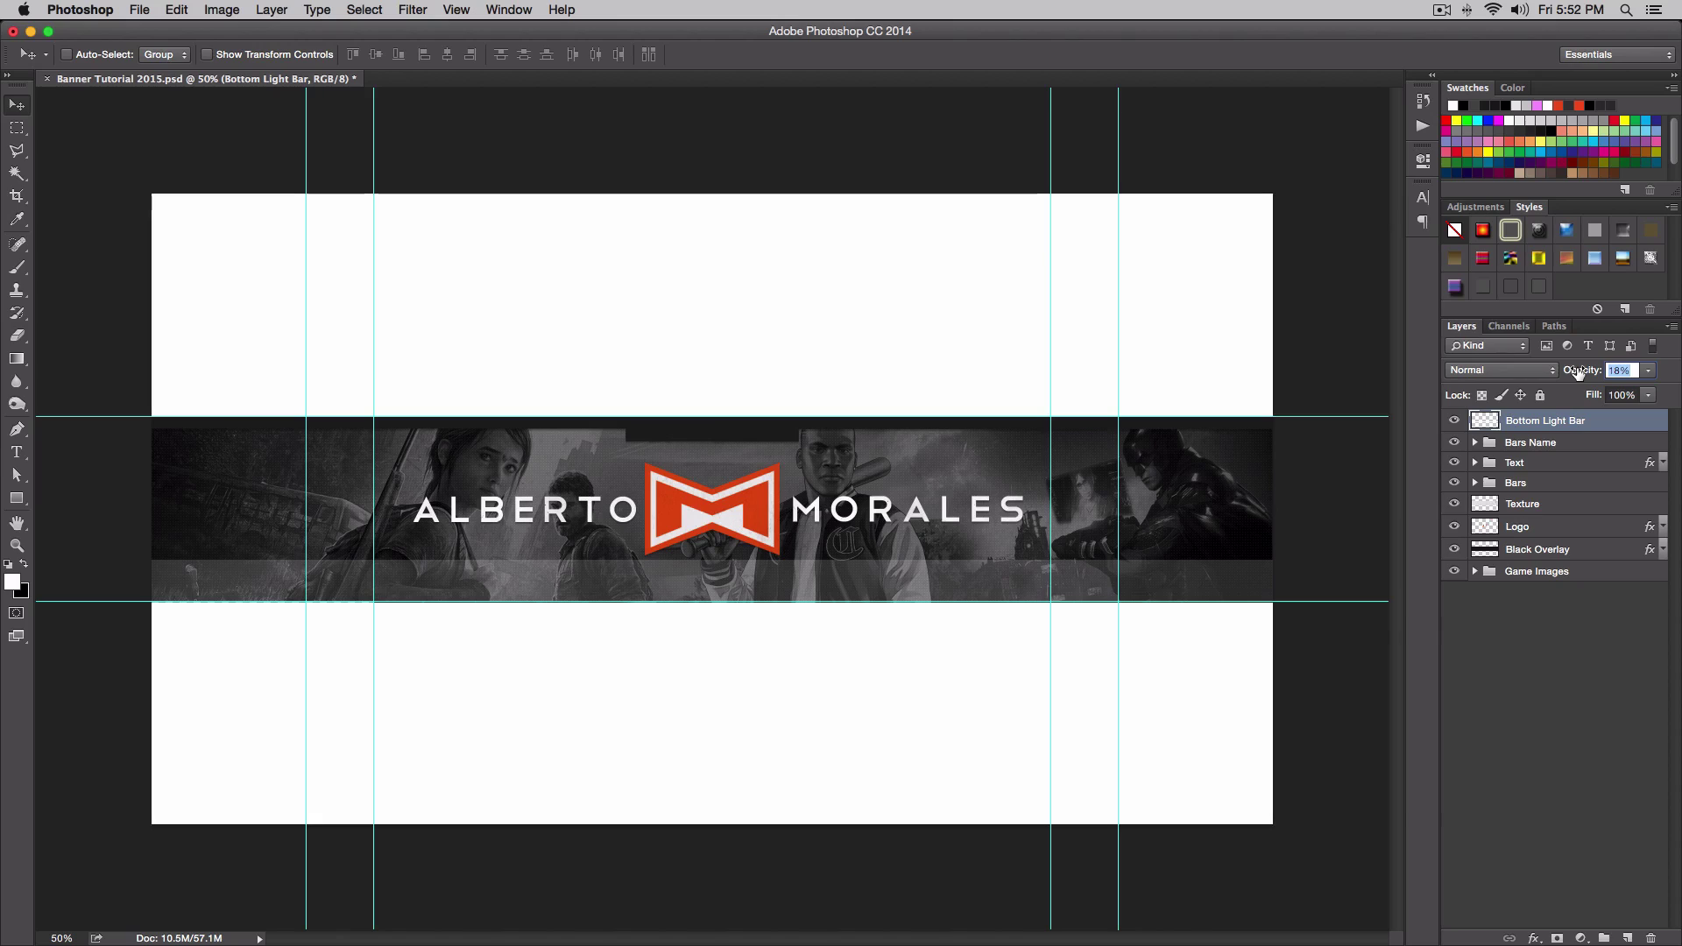
key(Return)
click(1455, 422)
click(1455, 421)
key(super+semicolon)
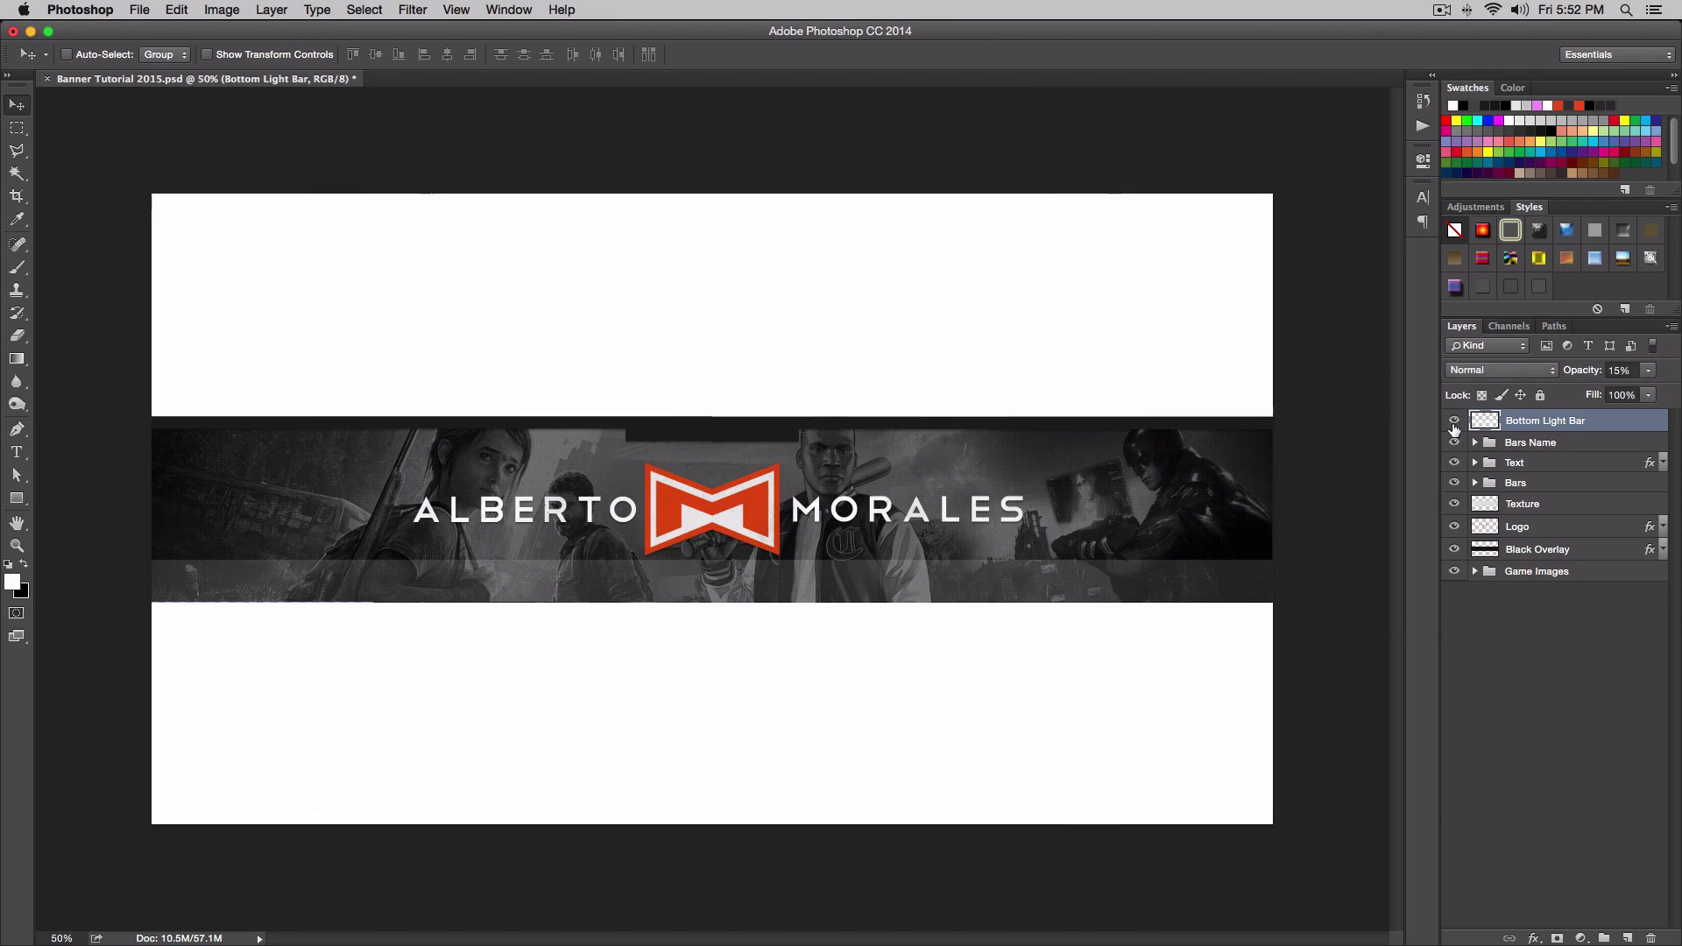
key(super+semicolon)
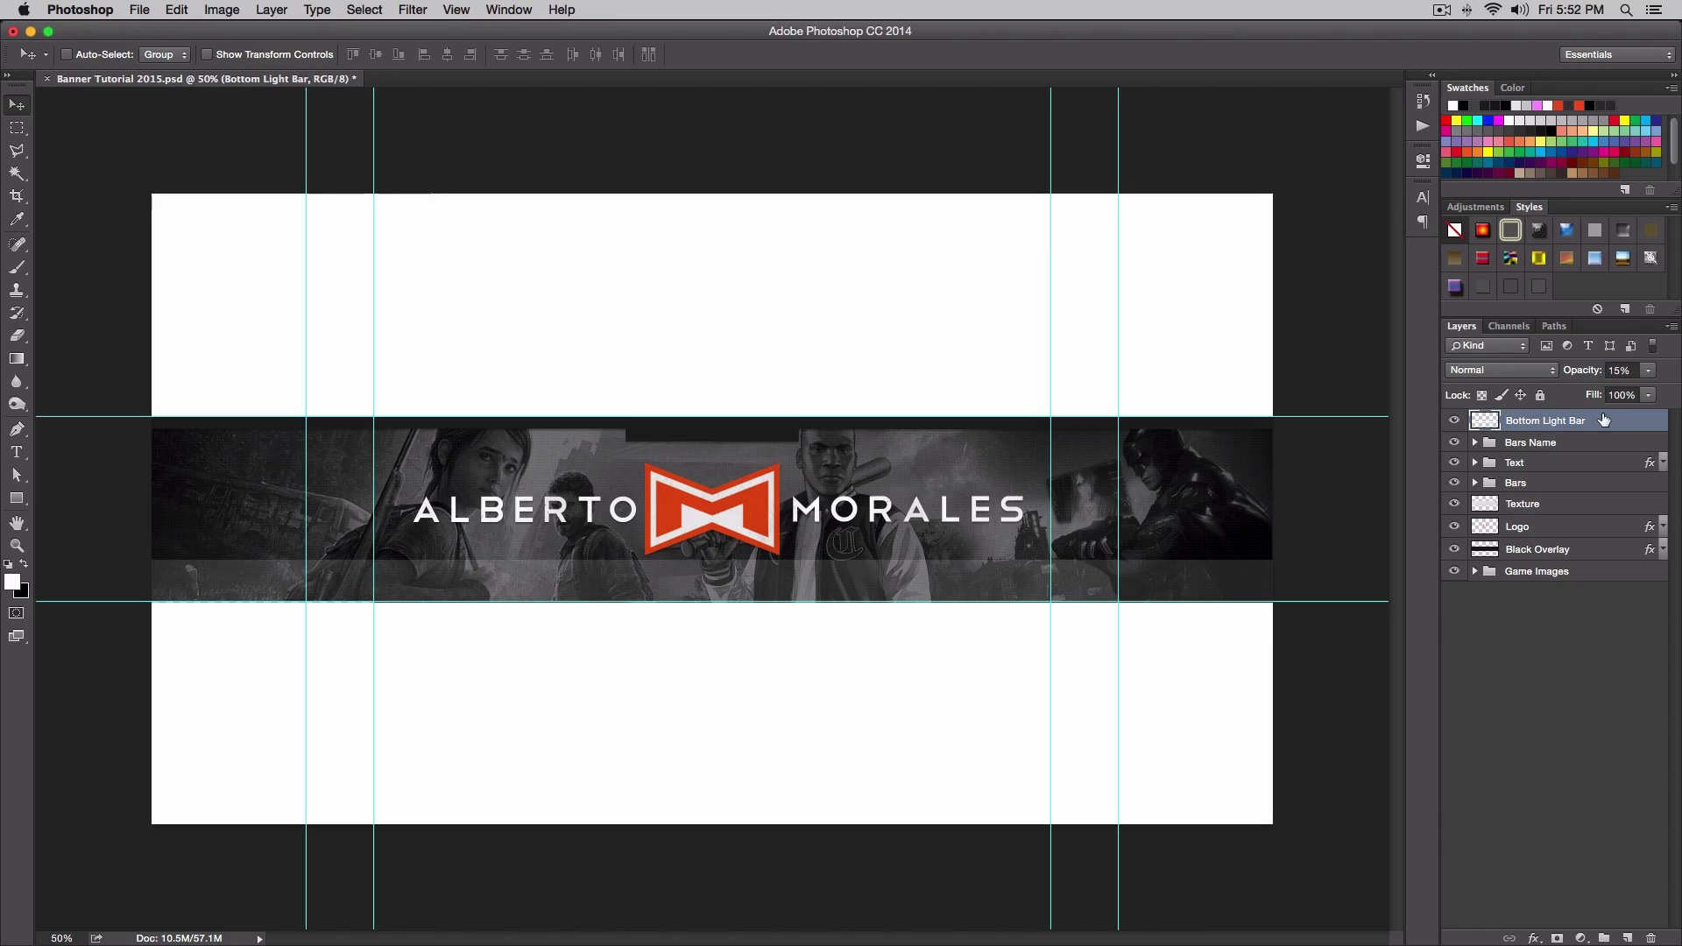
Move the Bottom Light Bar layer below Texture, just above Logo, and check at 100% and 50%.
drag(1604, 421, 1611, 491)
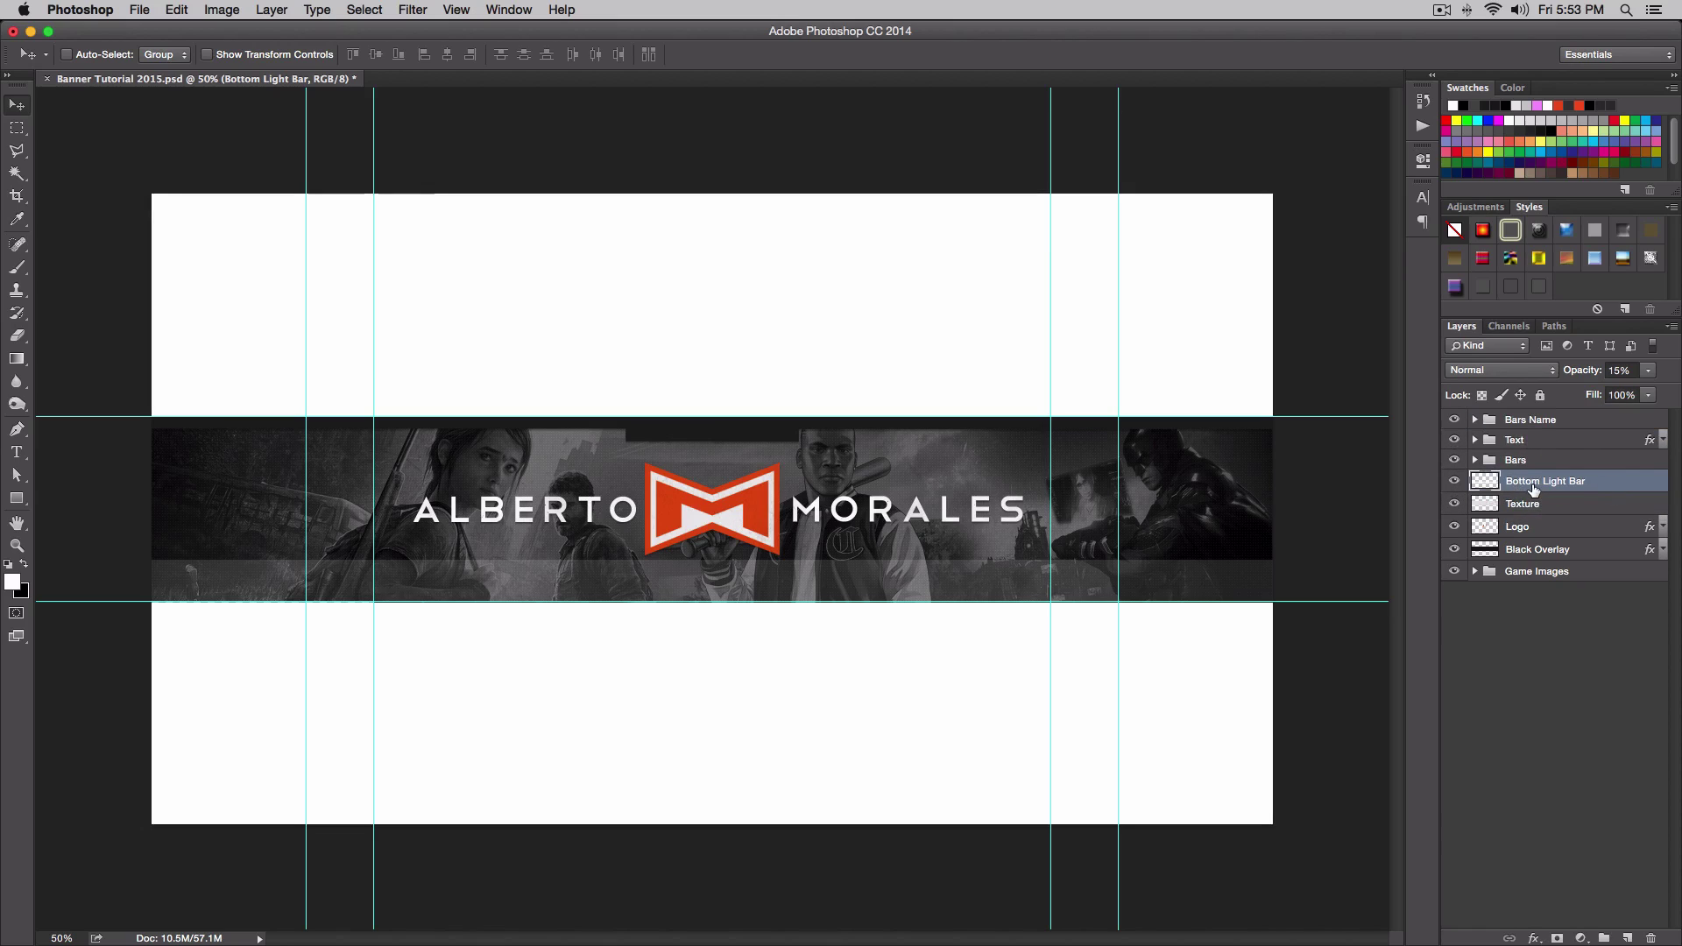
key(super+1)
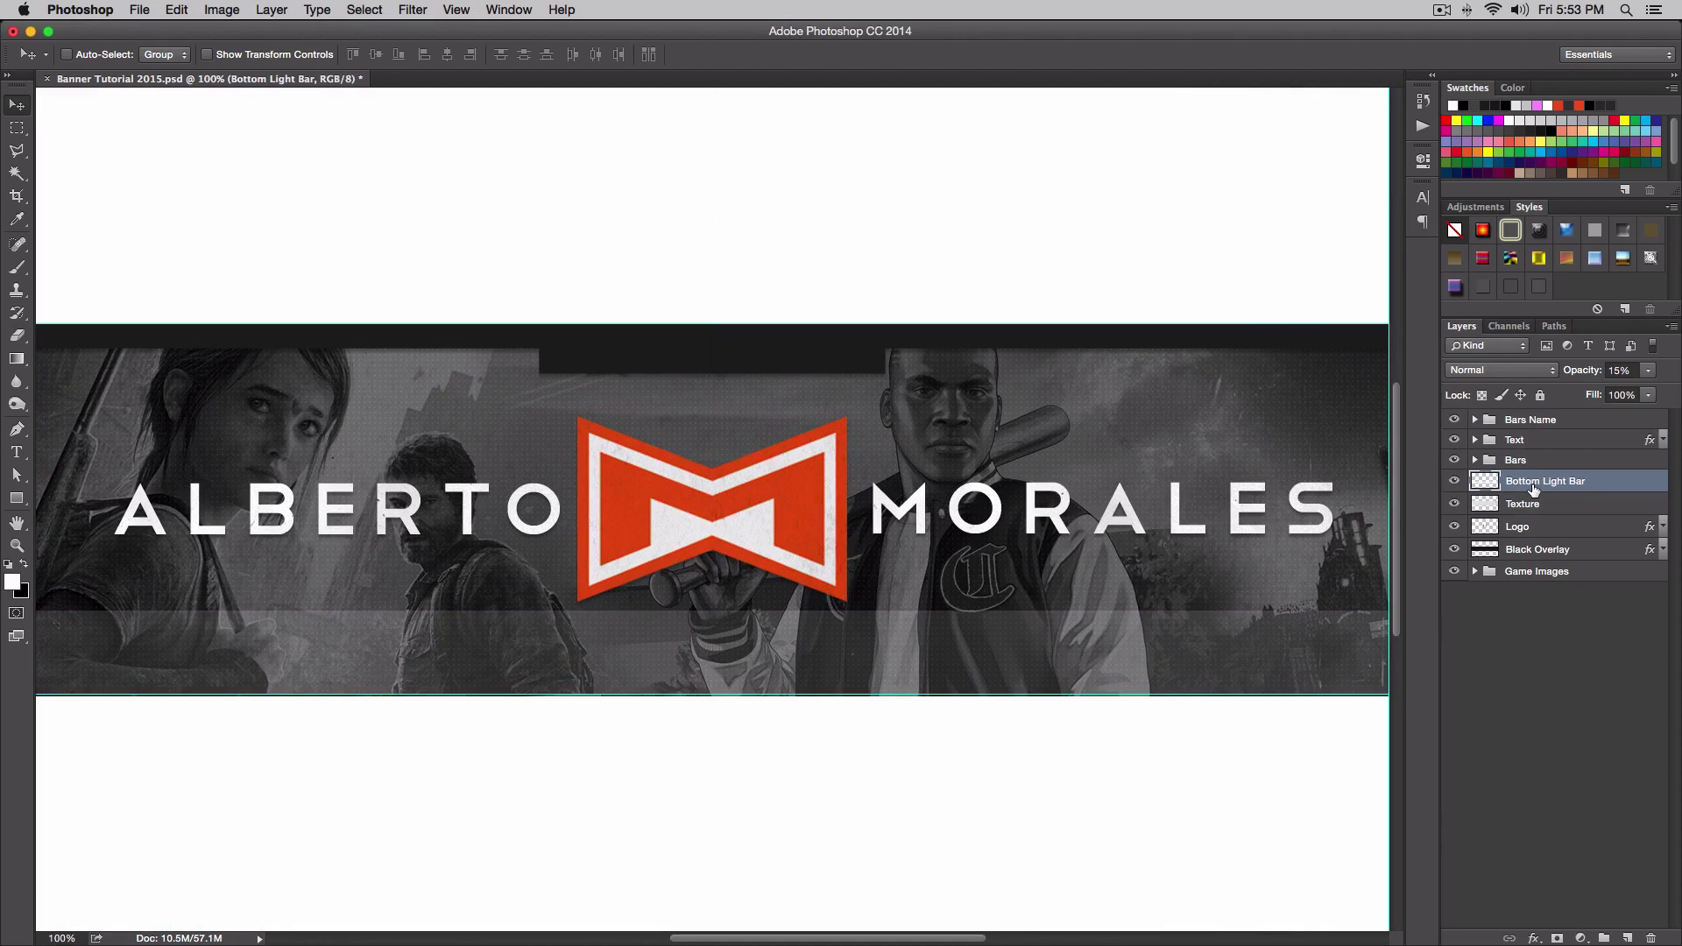
drag(1617, 490, 1614, 516)
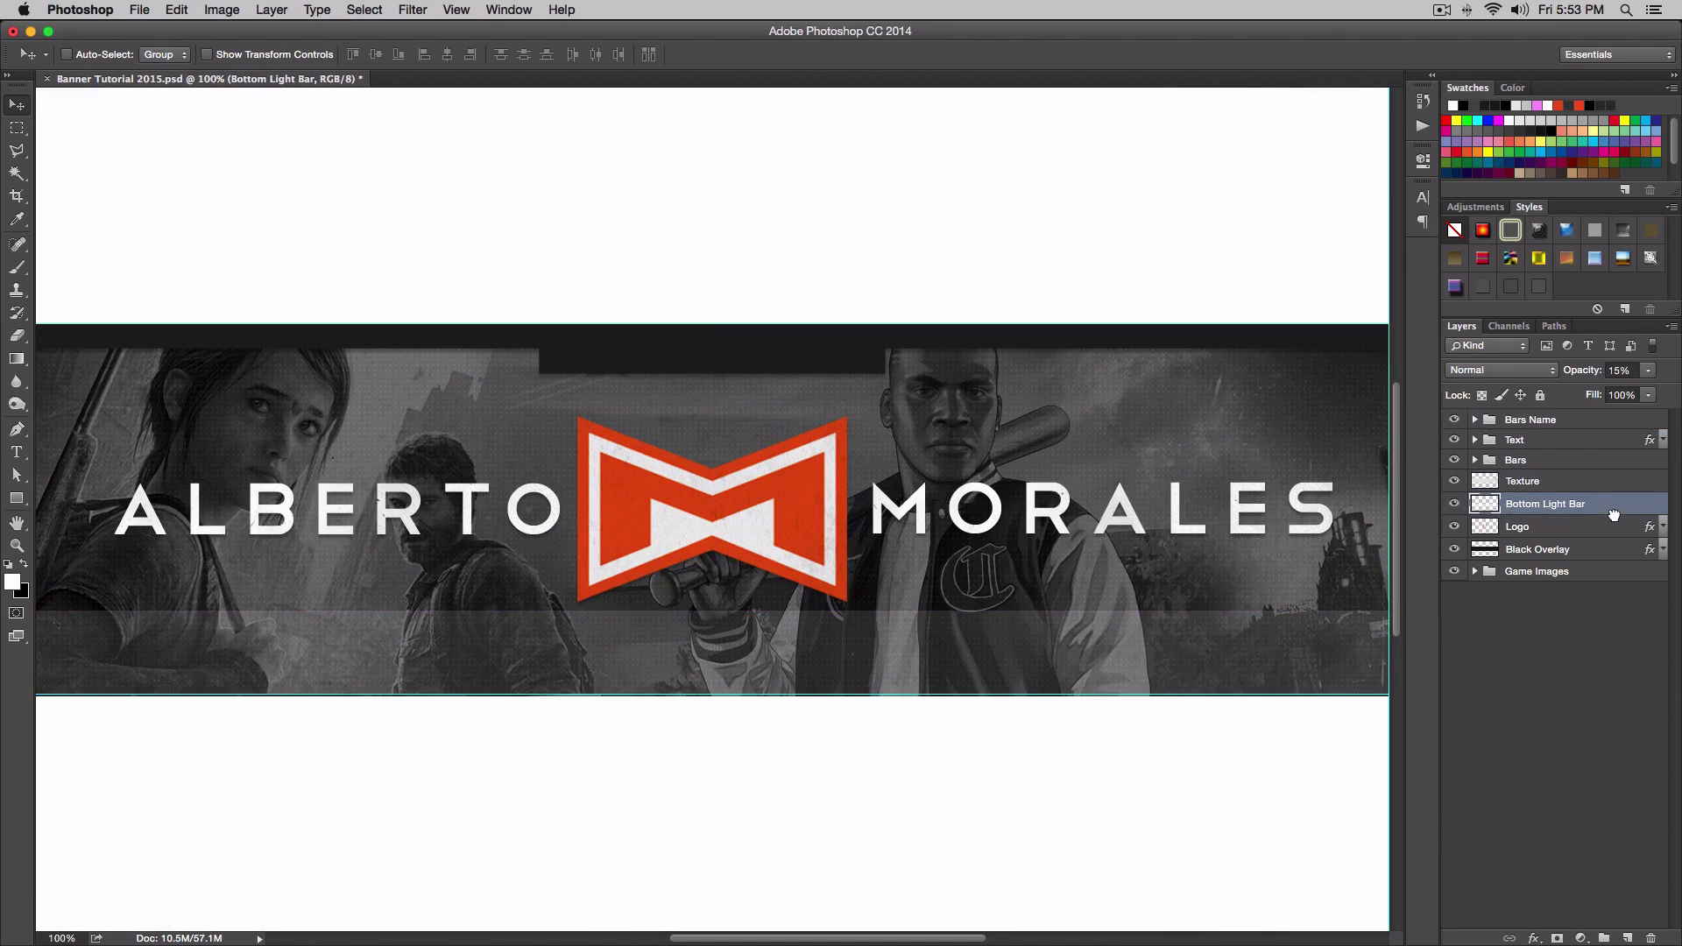
key(super+0)
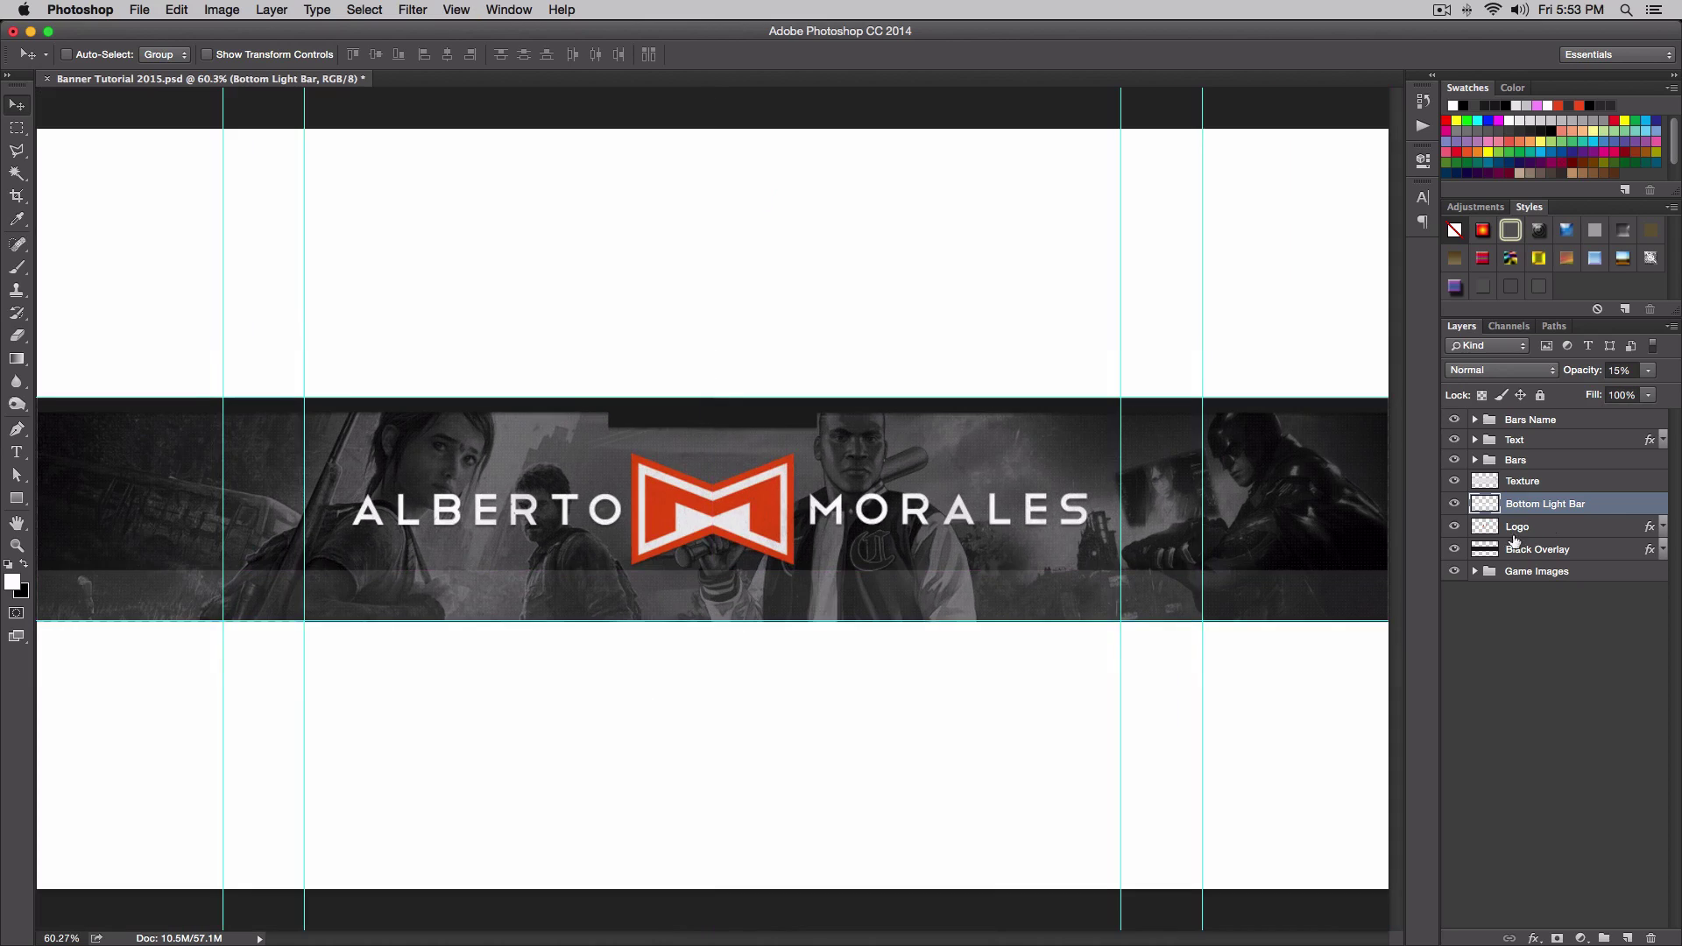
key(super+minus)
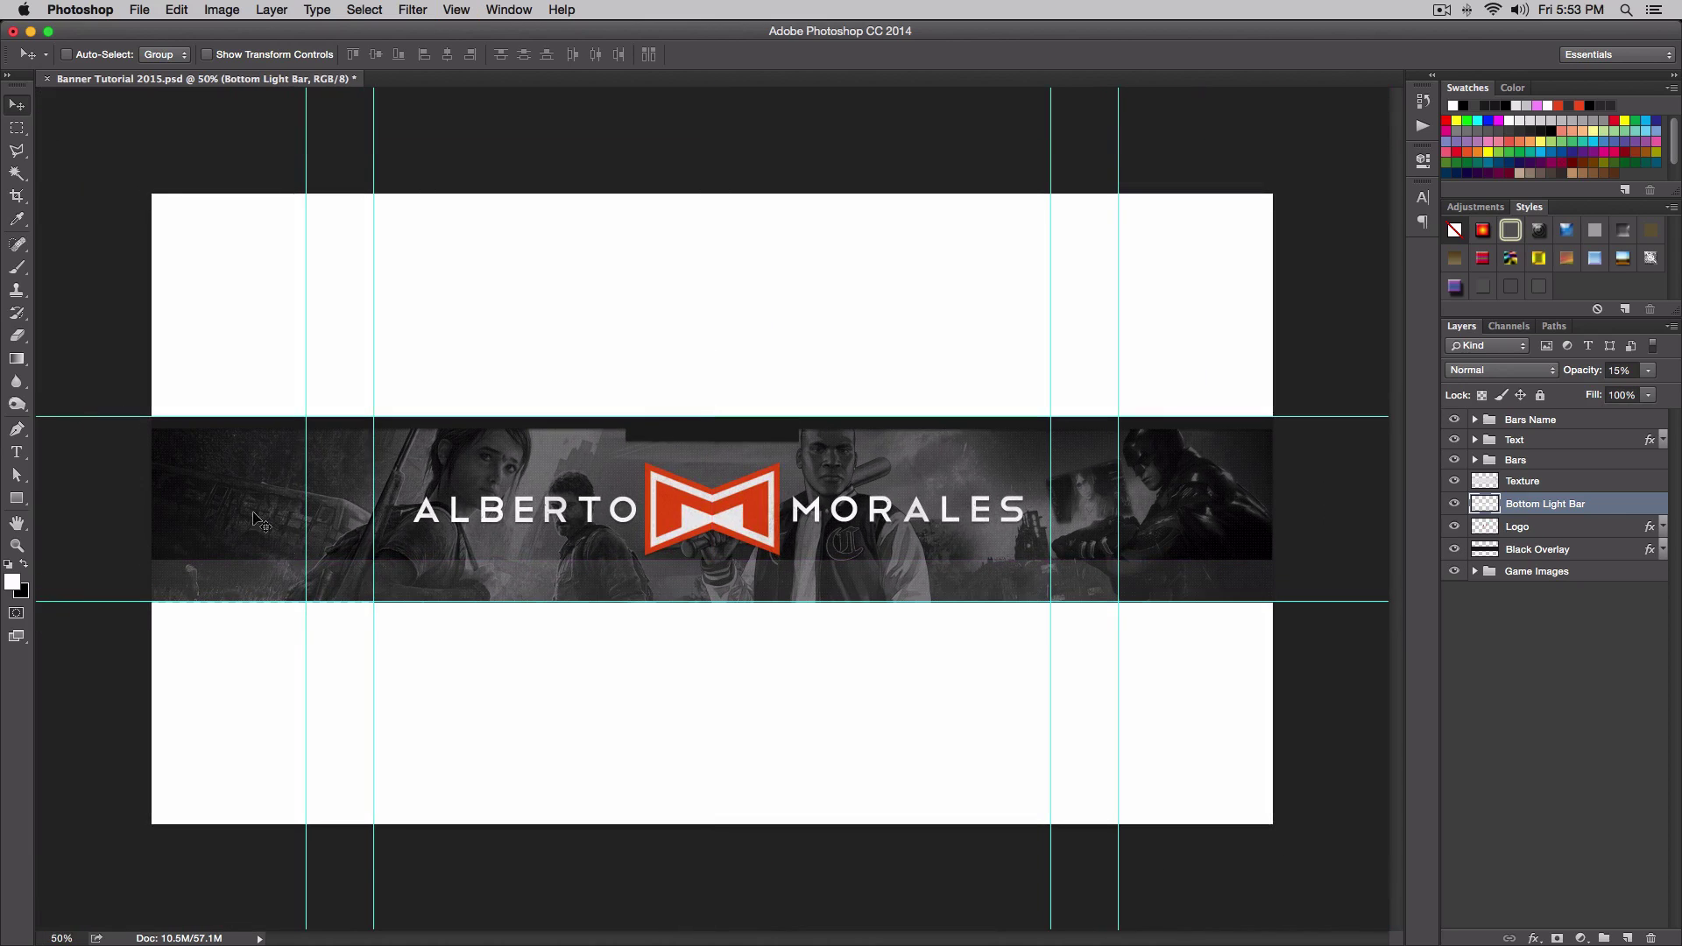
Erase the left and right ends of the light bar with a 200-pixel eraser.
key(e)
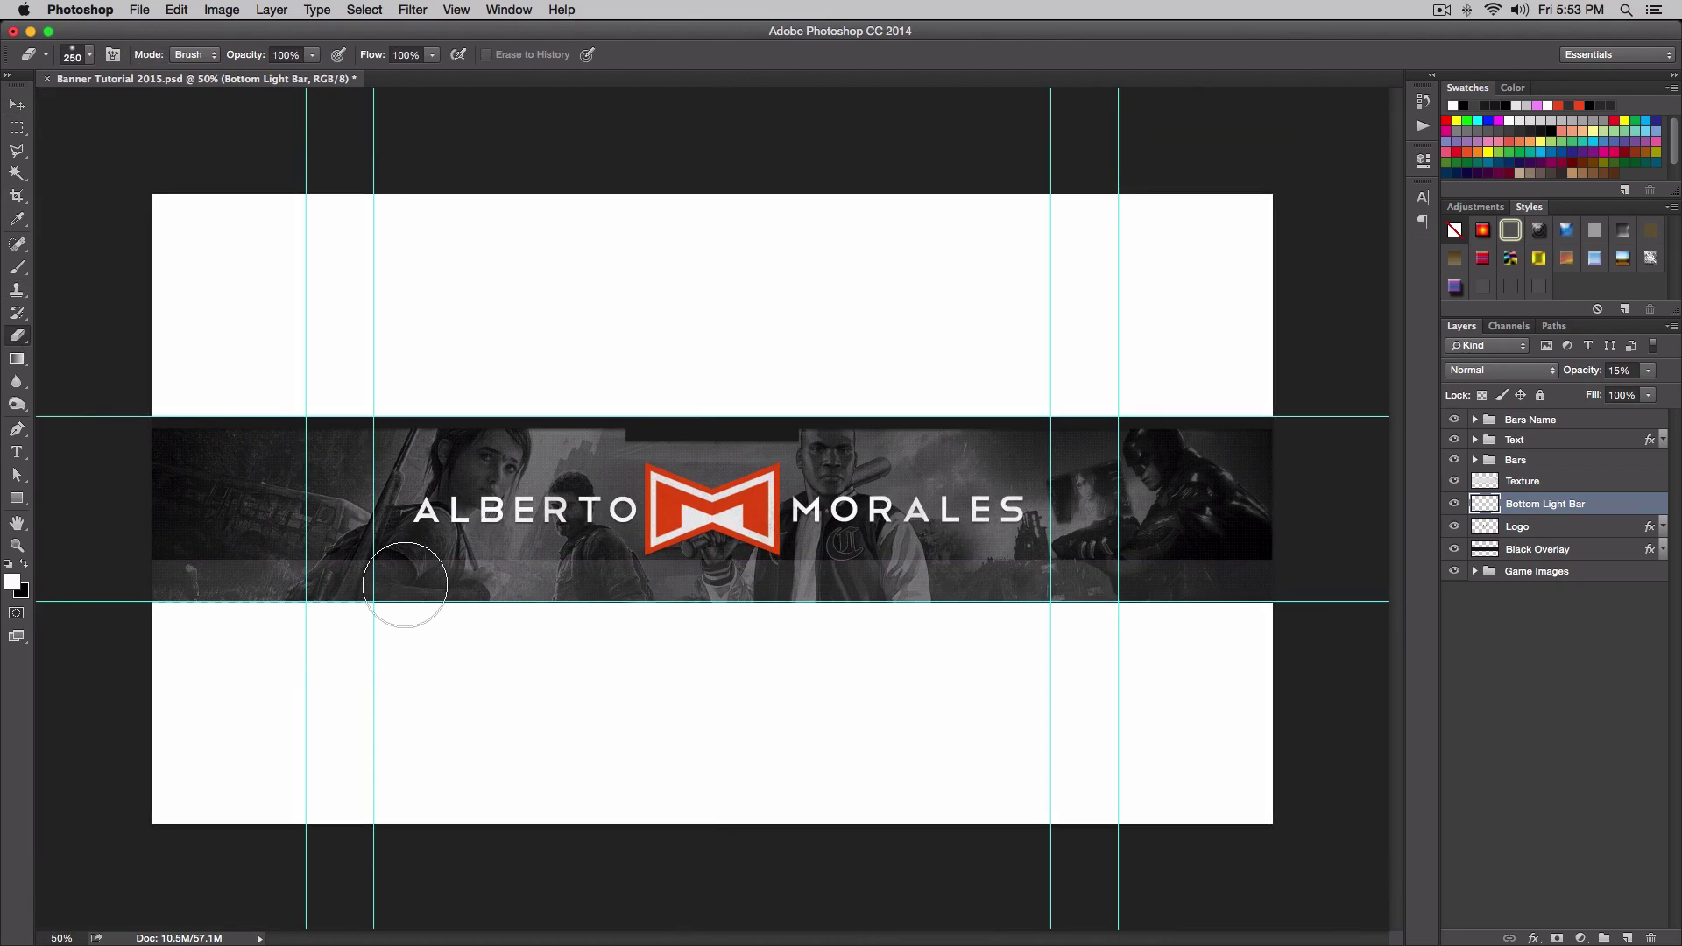
key(bracketleft)
key(bracketleft)
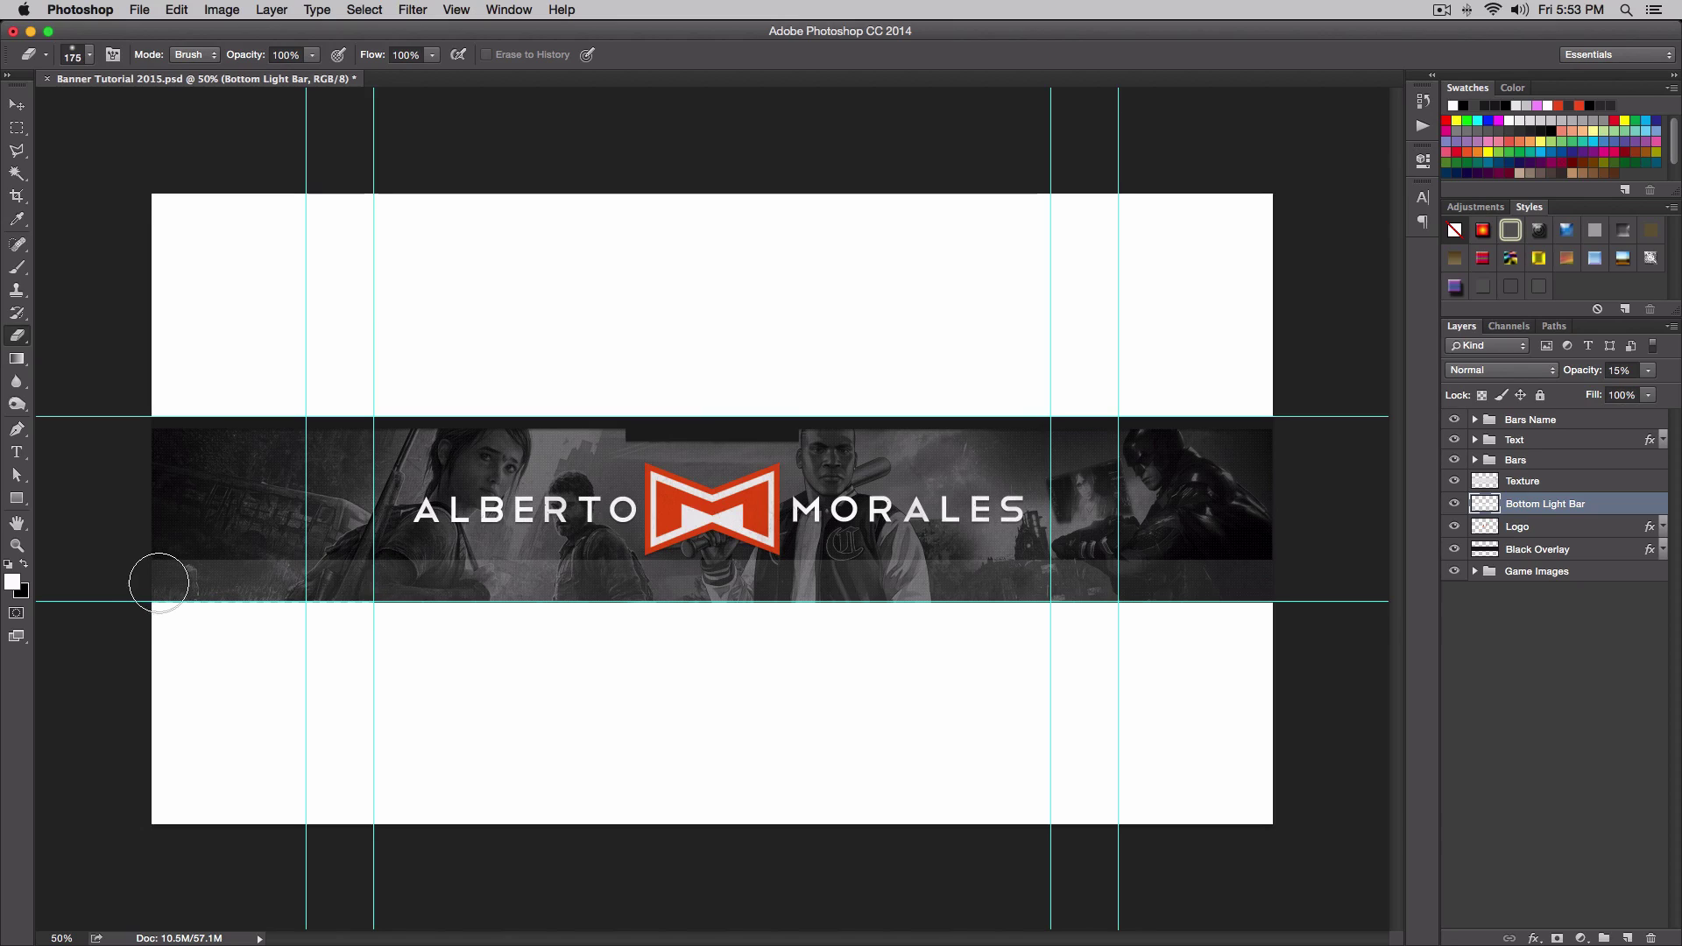
key(bracketright)
mouse_move(273, 599)
mouse_down()
mouse_move(470, 615)
mouse_move(277, 587)
mouse_move(345, 601)
mouse_up()
mouse_move(1290, 570)
mouse_down()
mouse_move(932, 646)
mouse_move(1047, 661)
mouse_move(972, 593)
mouse_up()
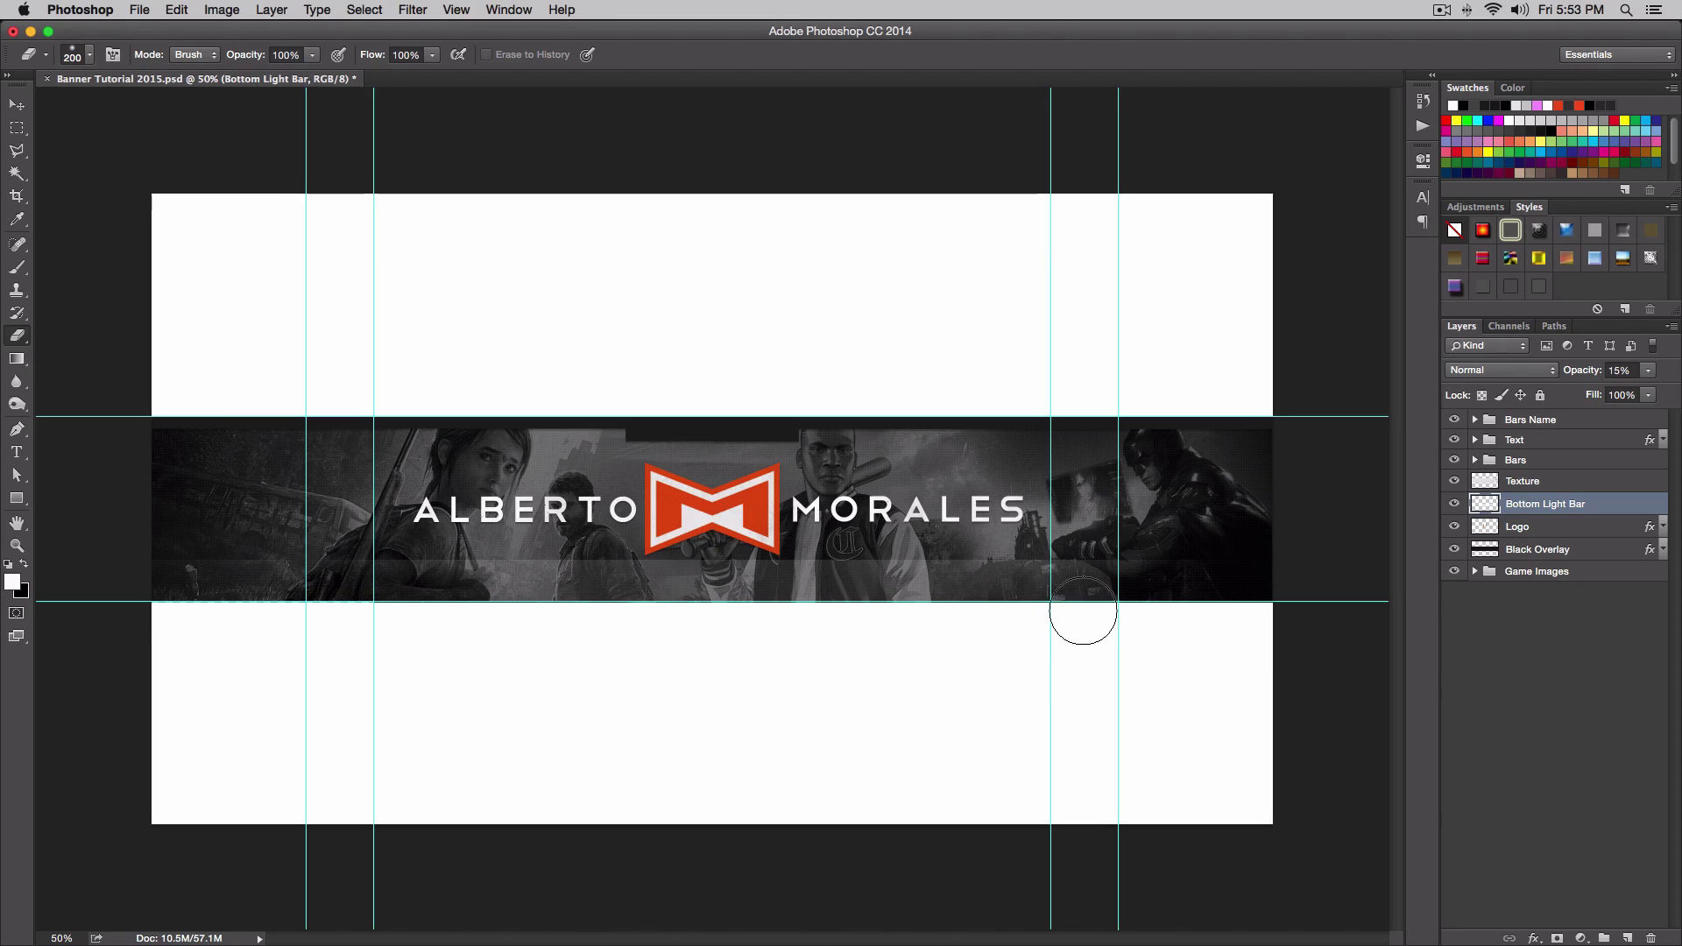
With guides hidden, try fading the lower-left end further, then undo those strokes.
key(super+semicolon)
key(super+semicolon)
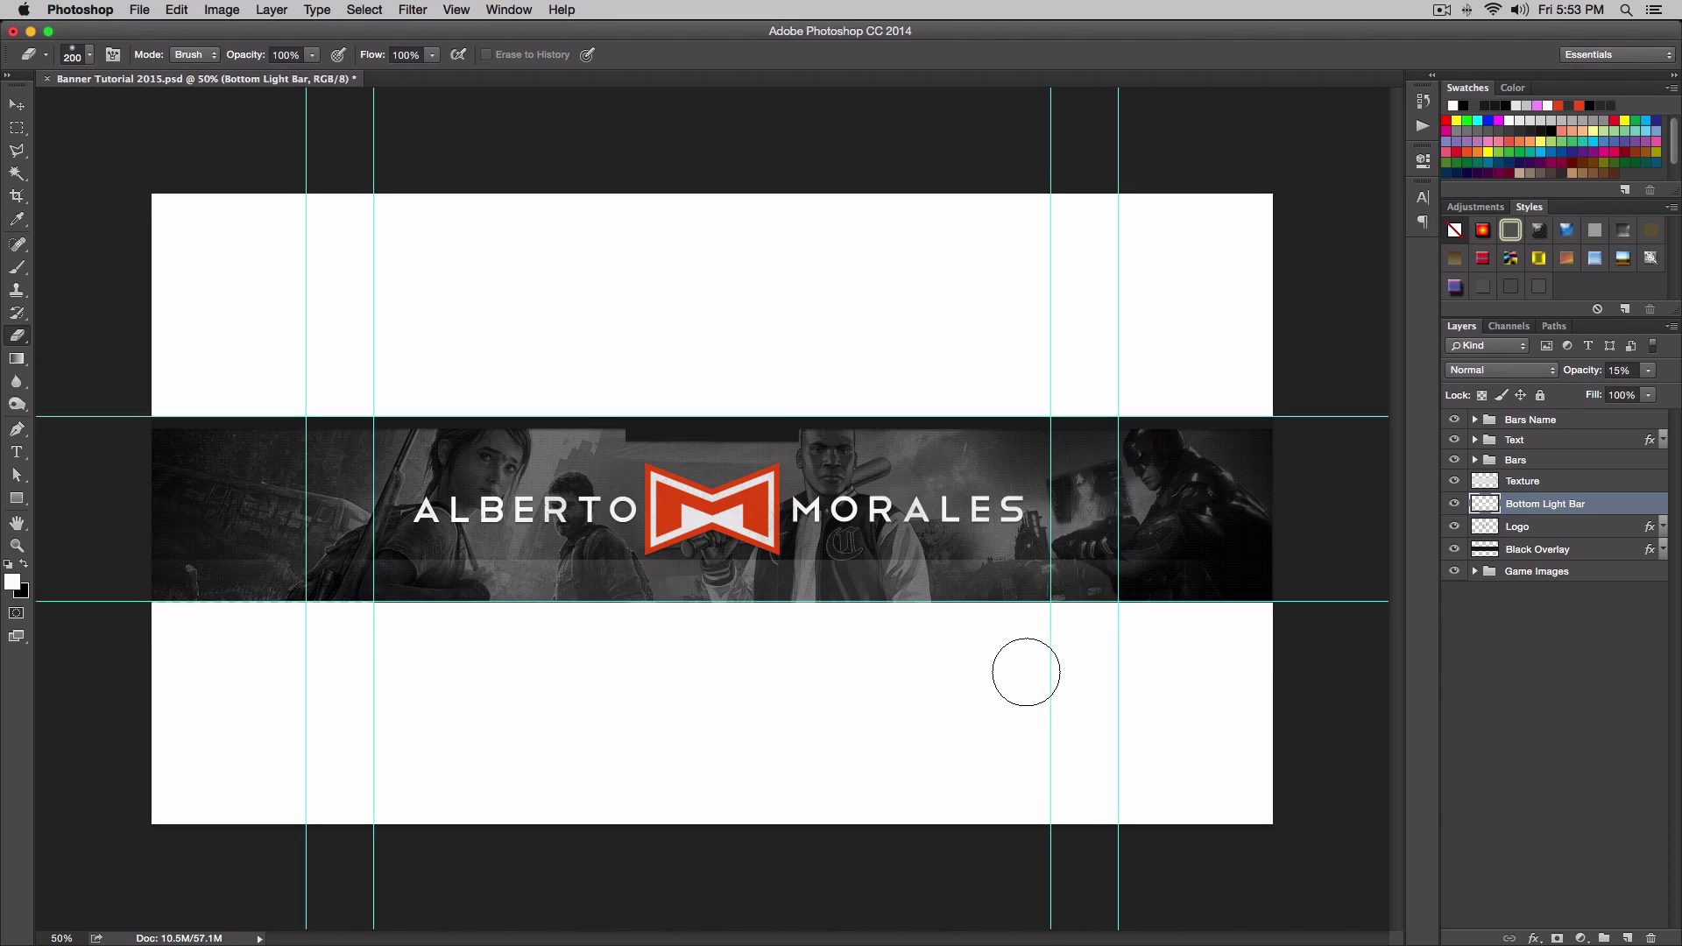
mouse_move(579, 675)
mouse_down()
mouse_move(269, 645)
mouse_move(173, 586)
mouse_move(354, 624)
mouse_move(261, 589)
mouse_up()
key(super+z)
key(super+z)
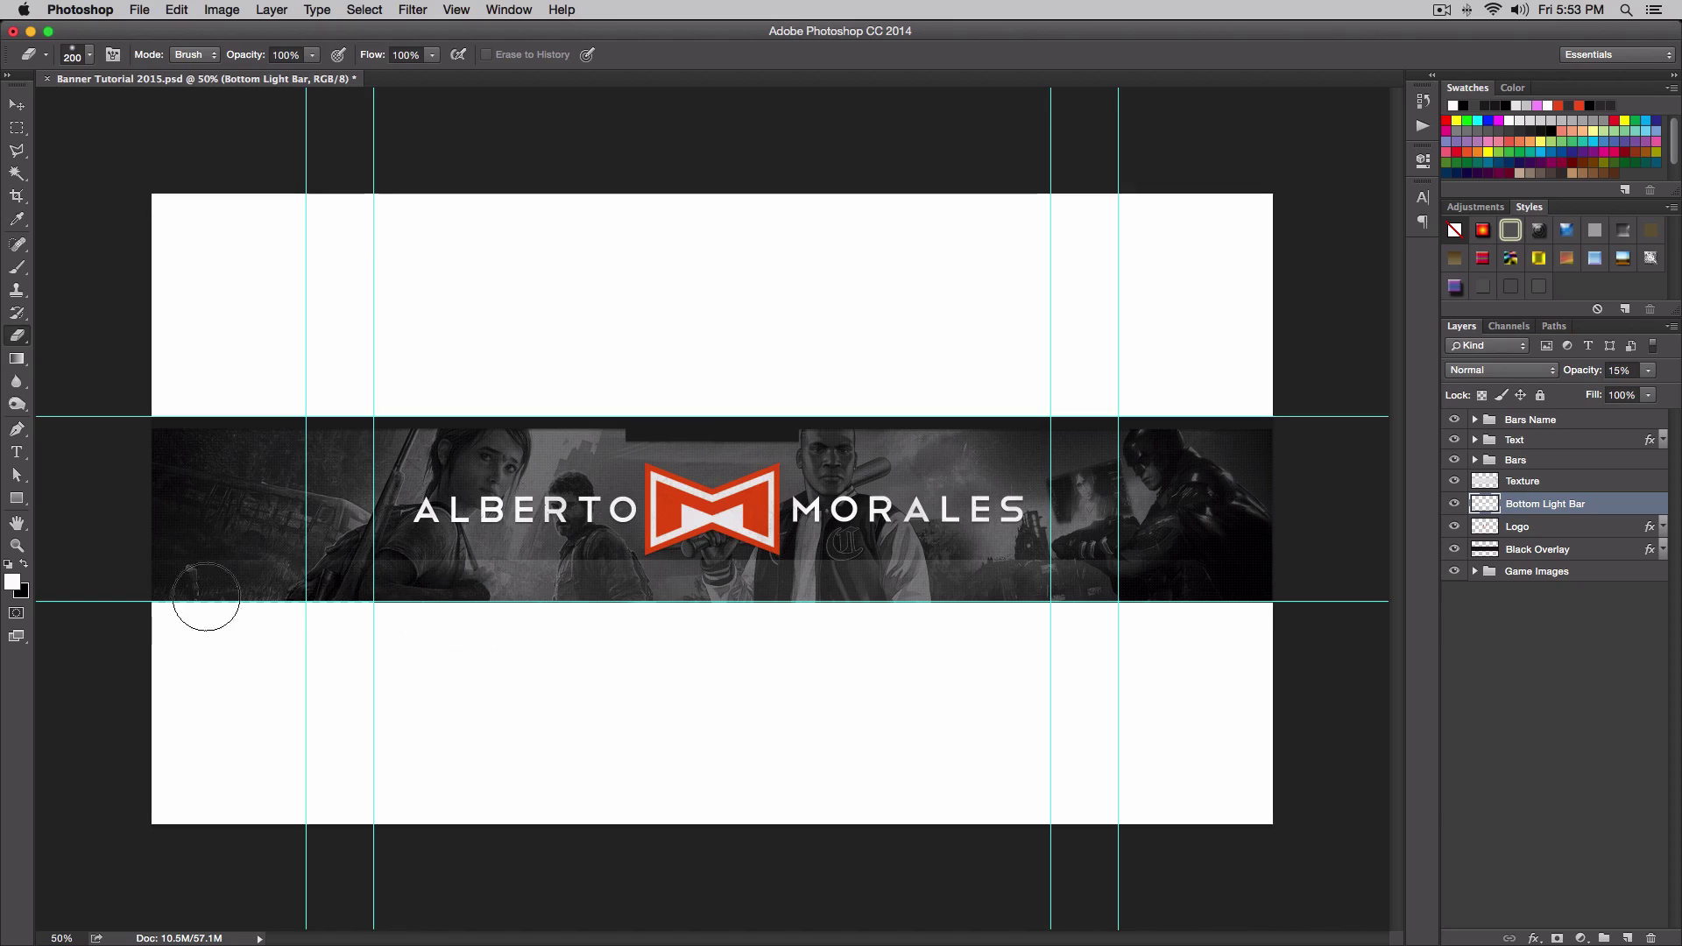
key(super+z)
key(super+z)
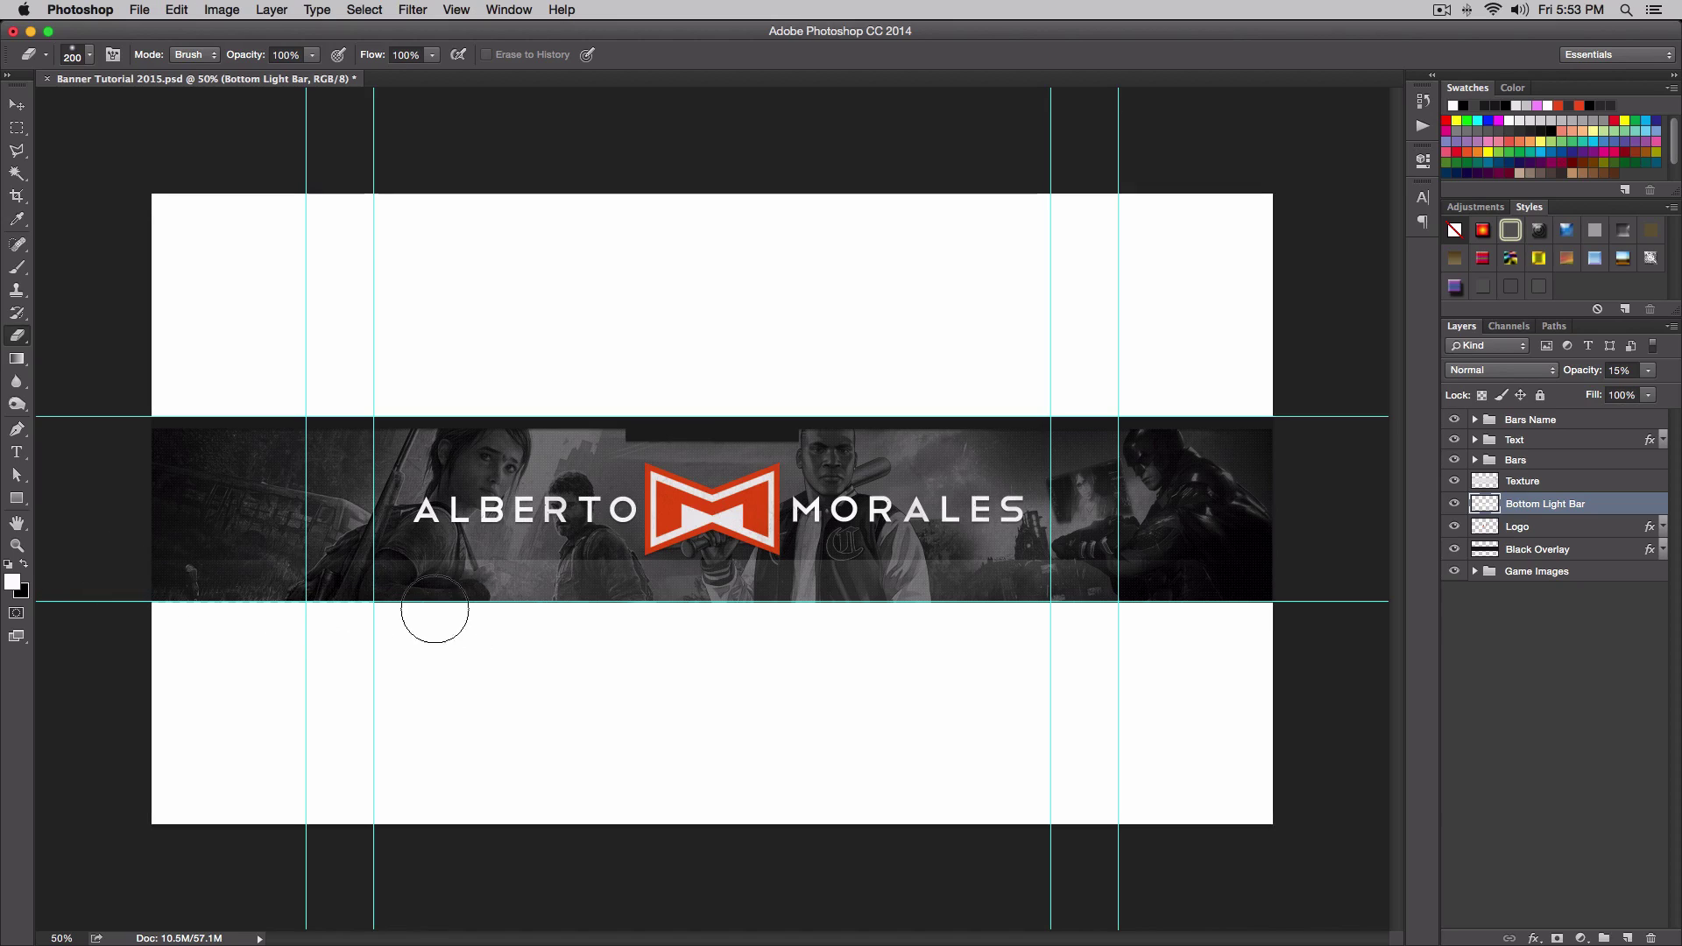